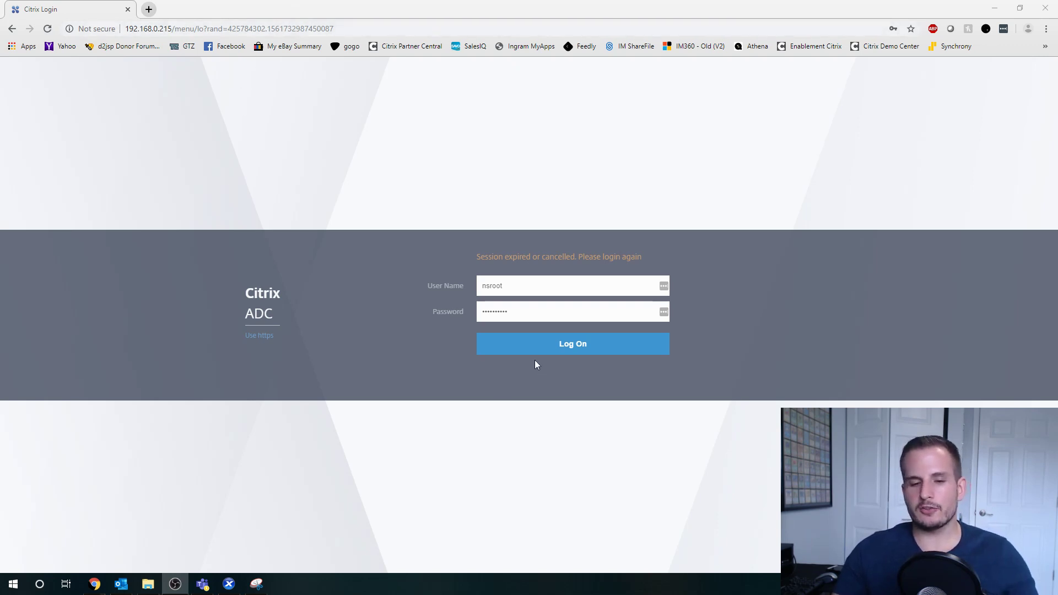
Log on to the Citrix ADC with the filled-in credentials and show the load balancing servers.
click(574, 344)
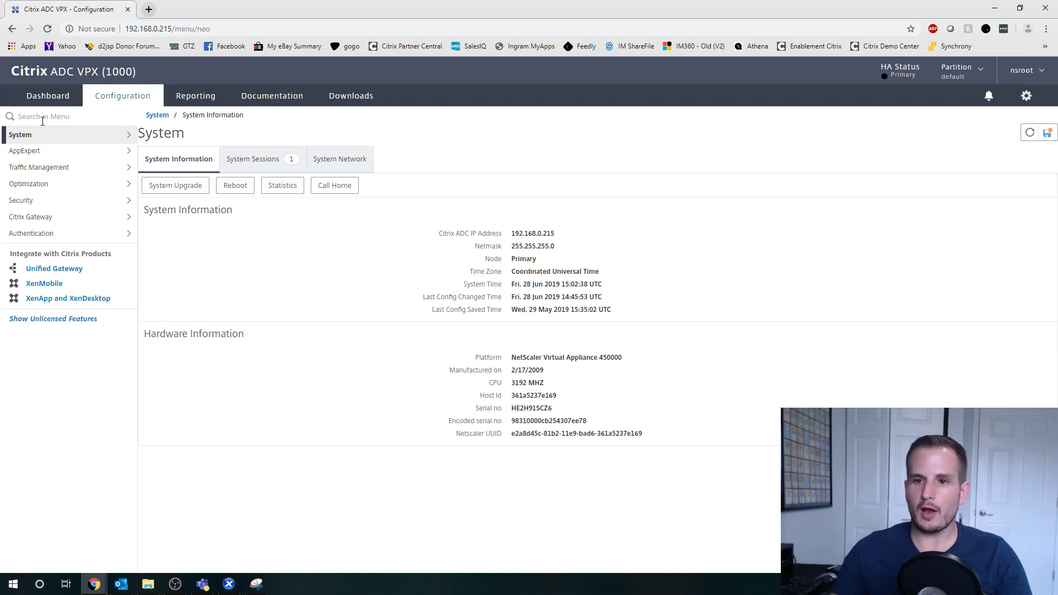
click(115, 168)
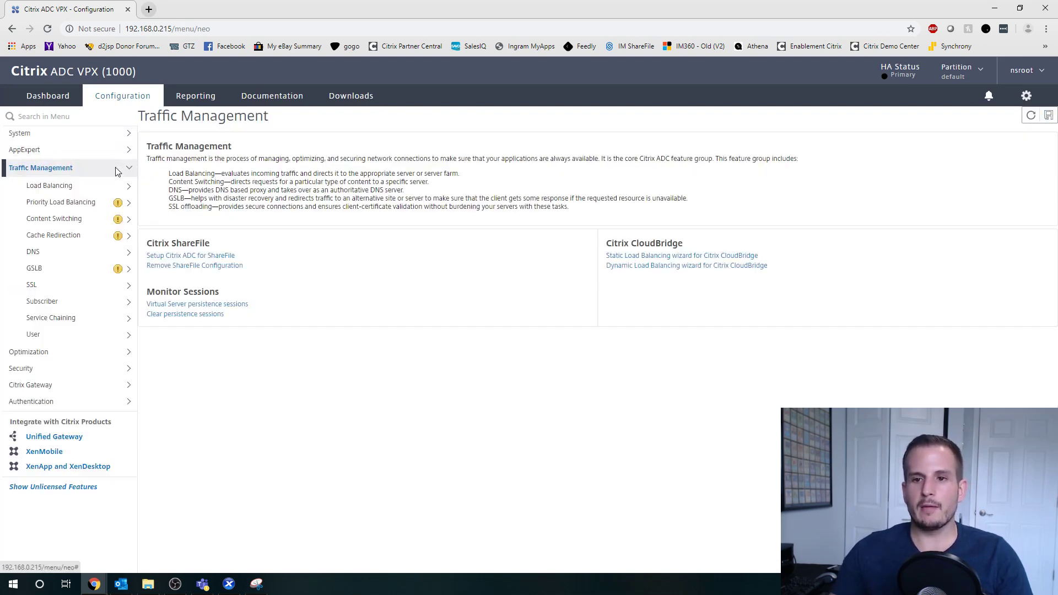
click(105, 187)
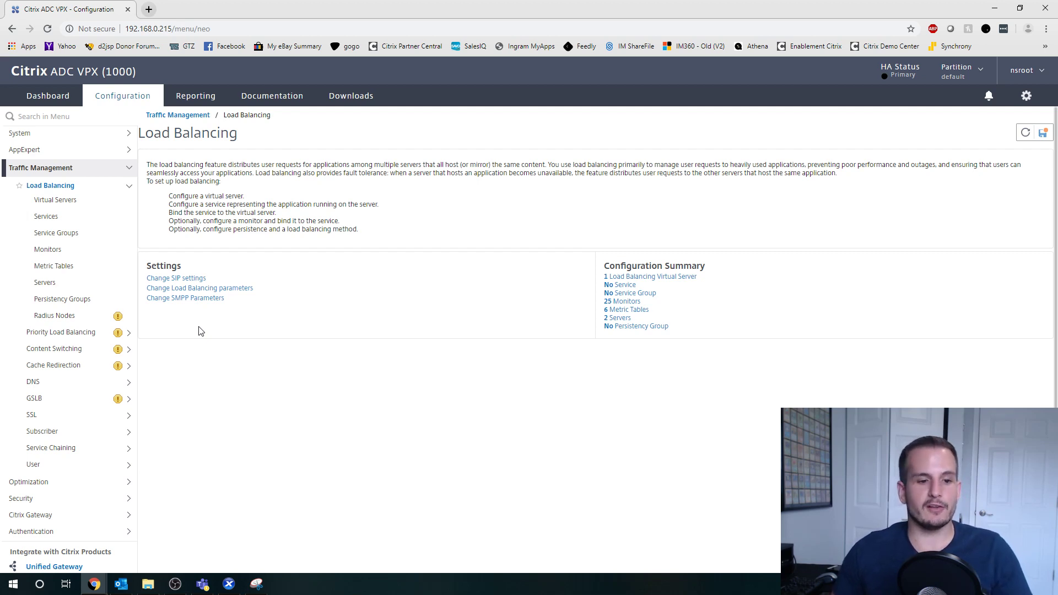
key(alt+Tab)
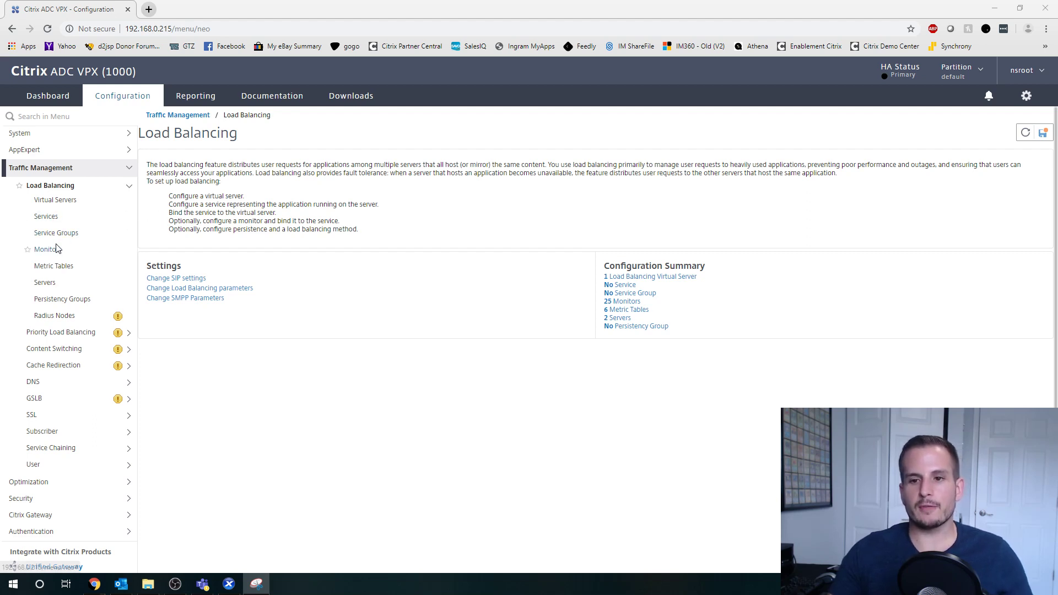
click(60, 284)
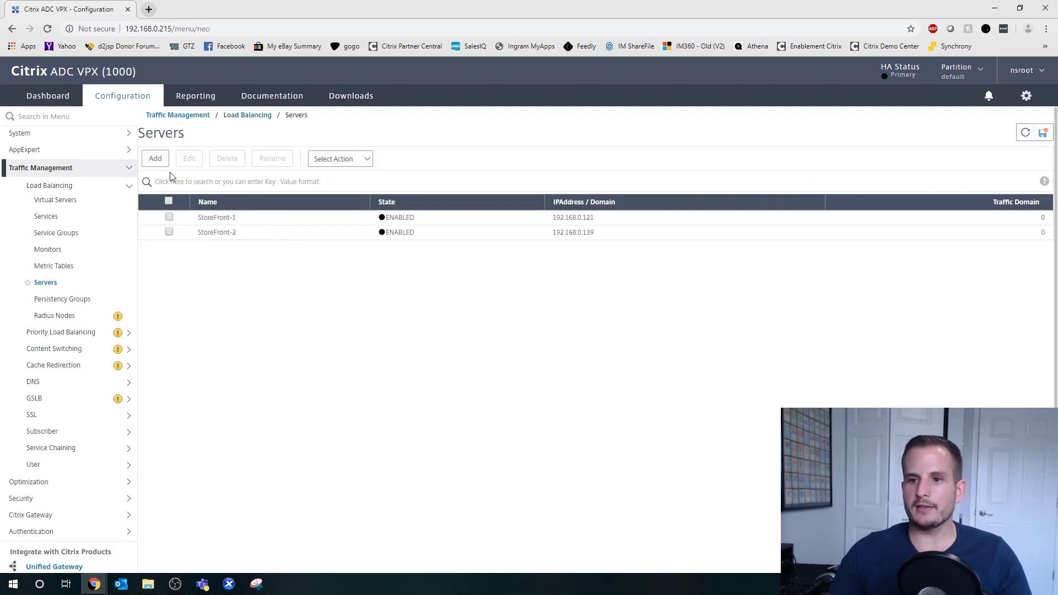
click(156, 160)
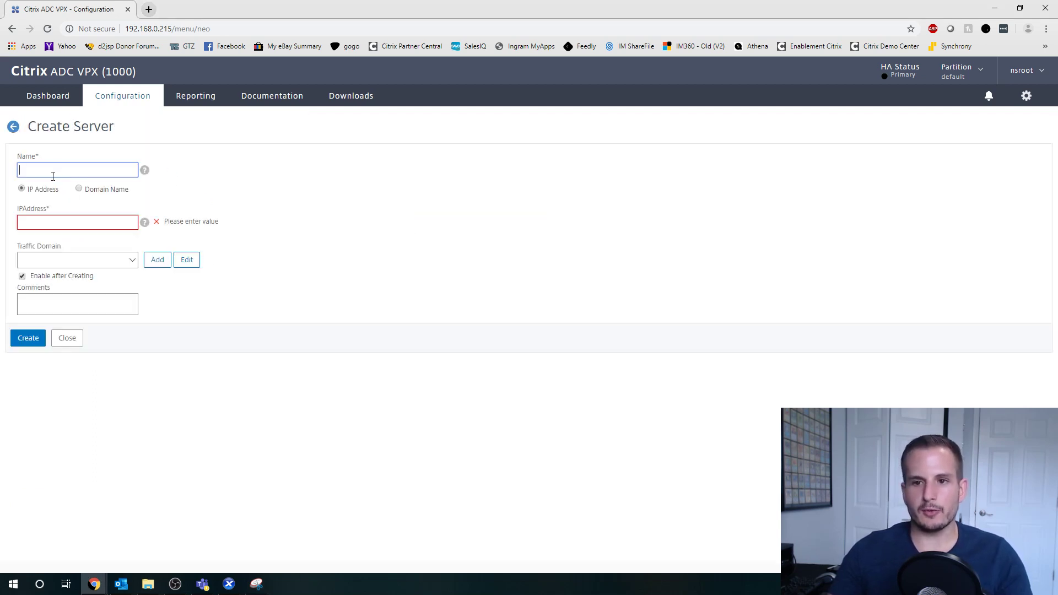
text(SF1)
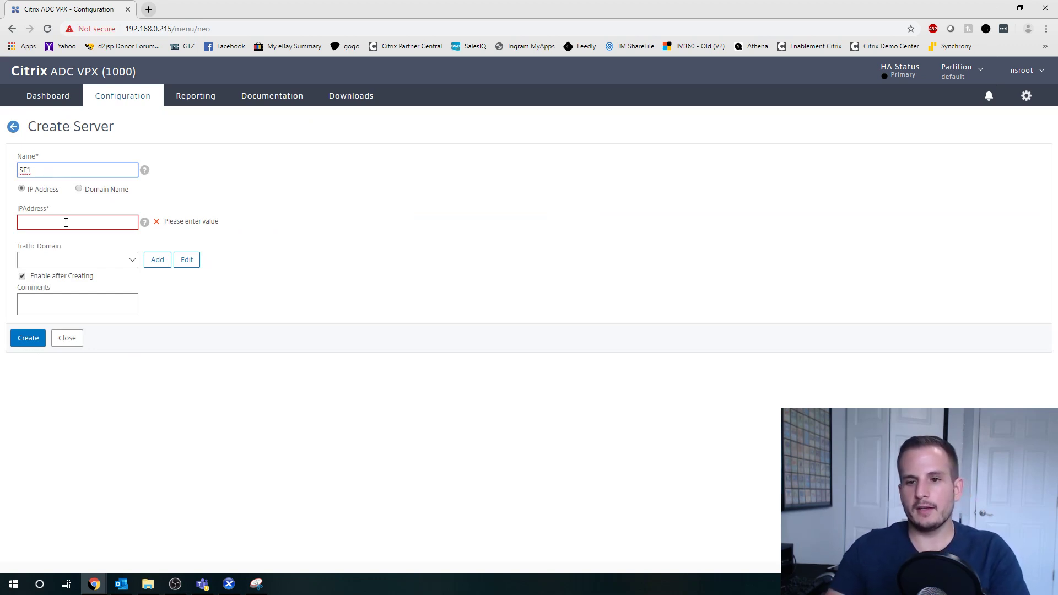
click(65, 222)
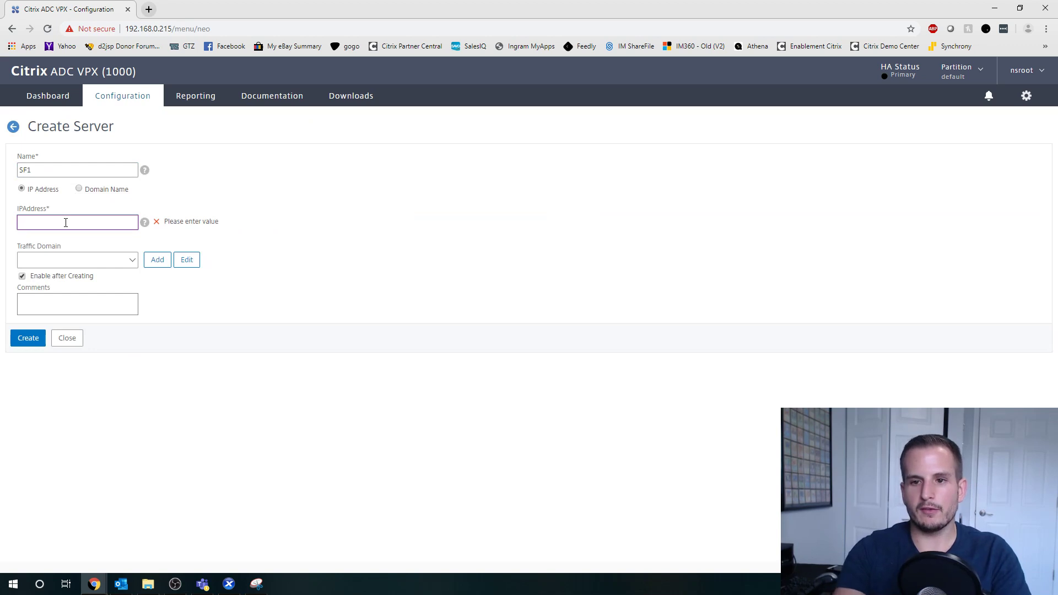
text(192.16)
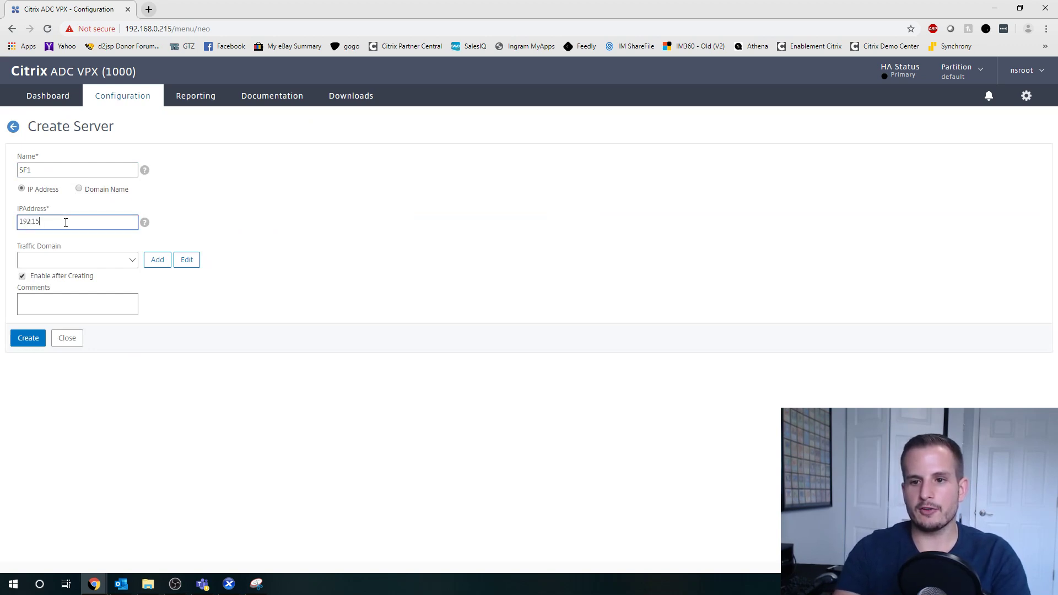
text(8.0.21)
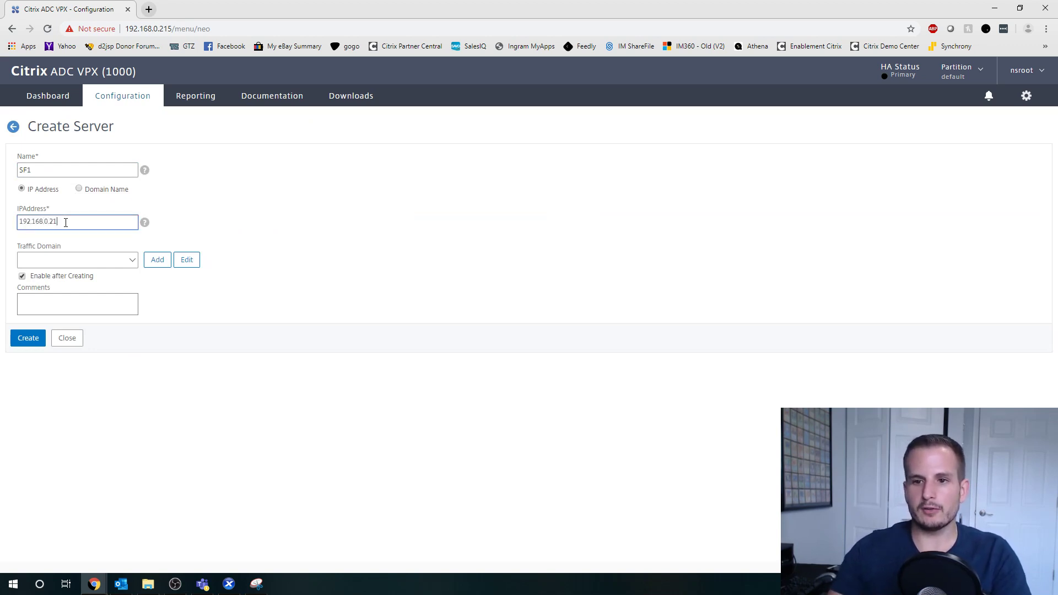
key(BackSpace)
key(BackSpace)
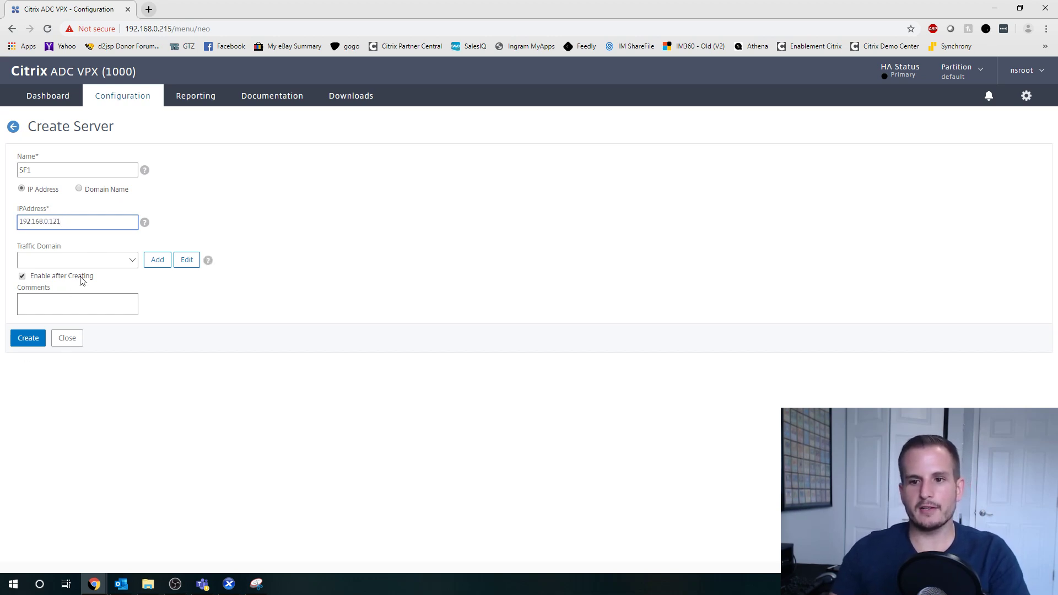
click(75, 337)
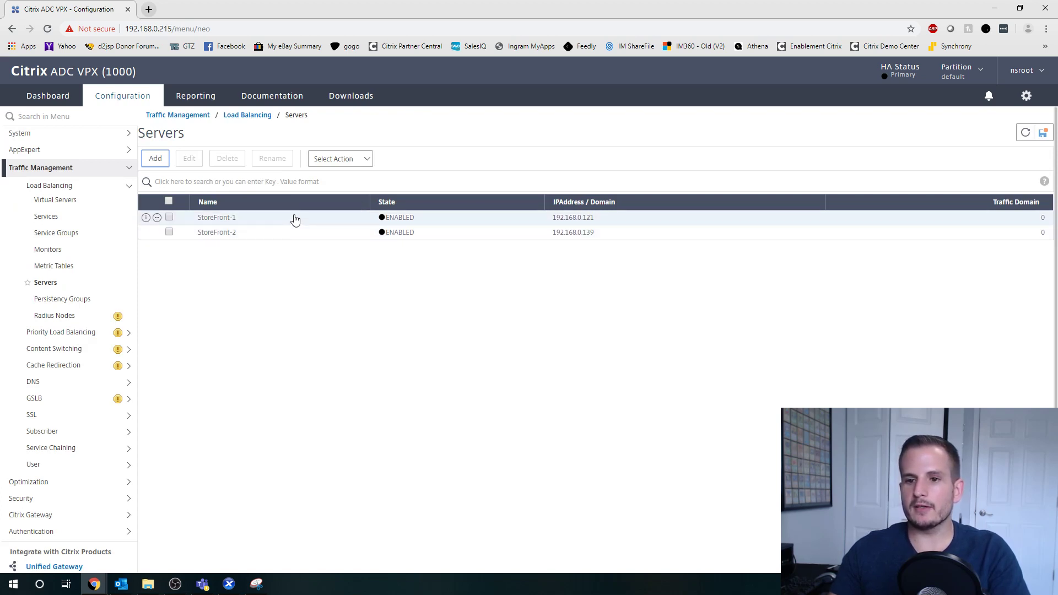
Create a load balancing service named SF1 for the existing server StoreFront-1, using the SSL protocol on port 443.
click(52, 220)
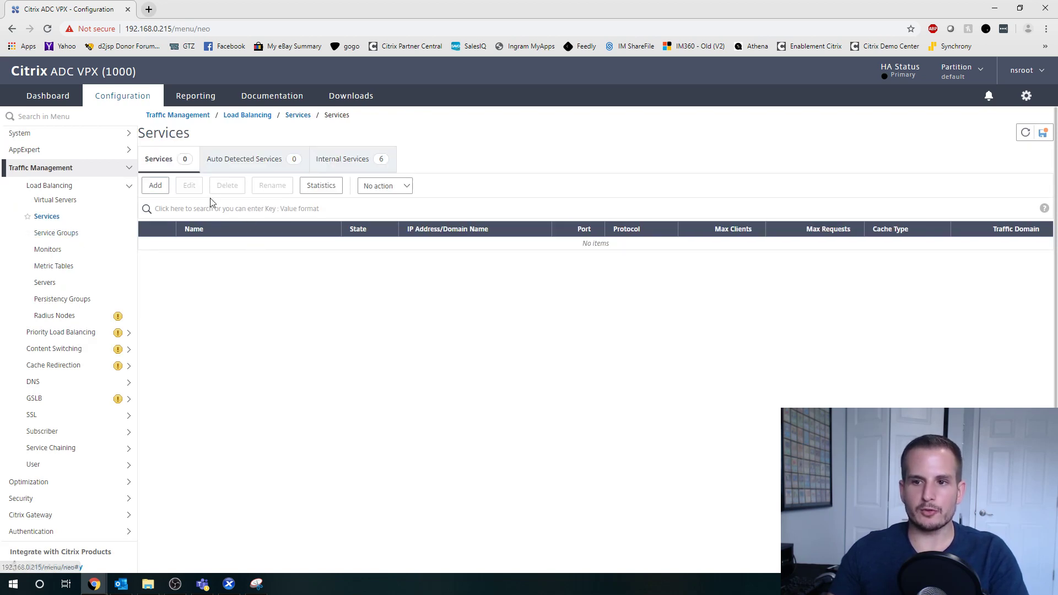
click(158, 188)
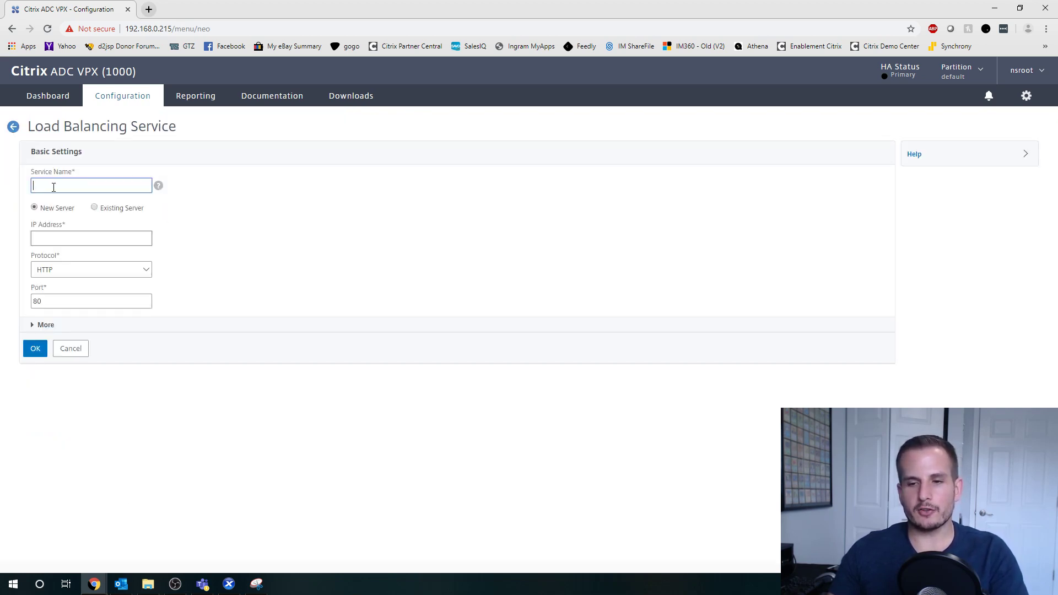
text(SF)
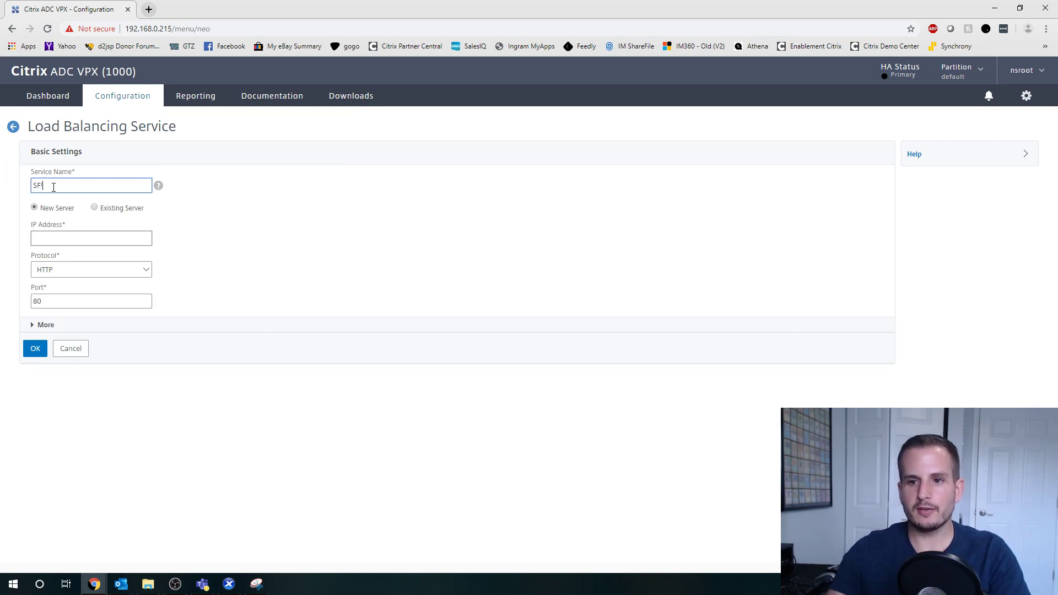
text(1)
click(94, 209)
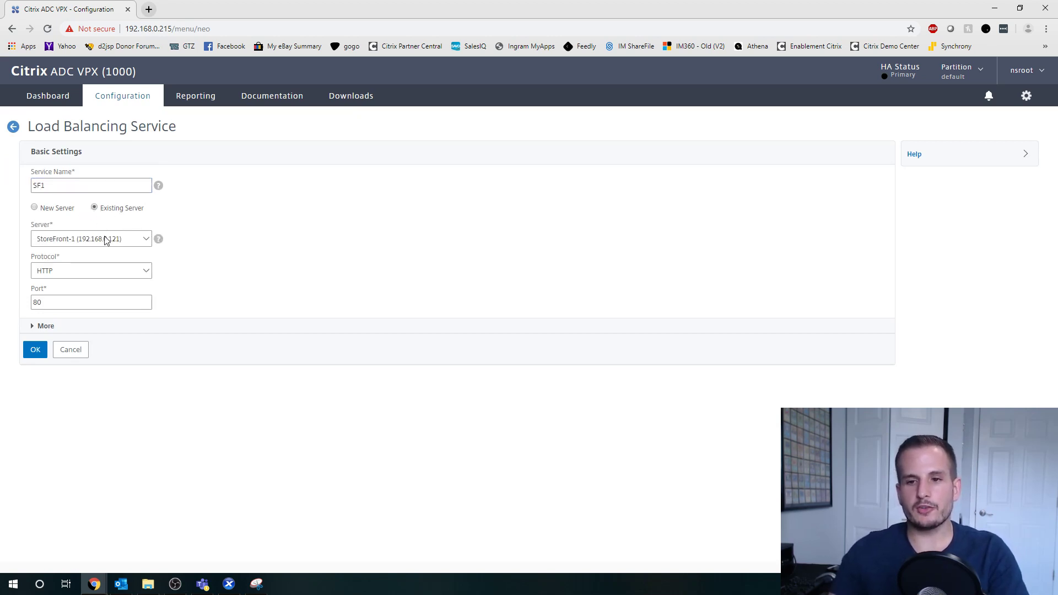
click(87, 271)
scroll(77, 396, down, 3)
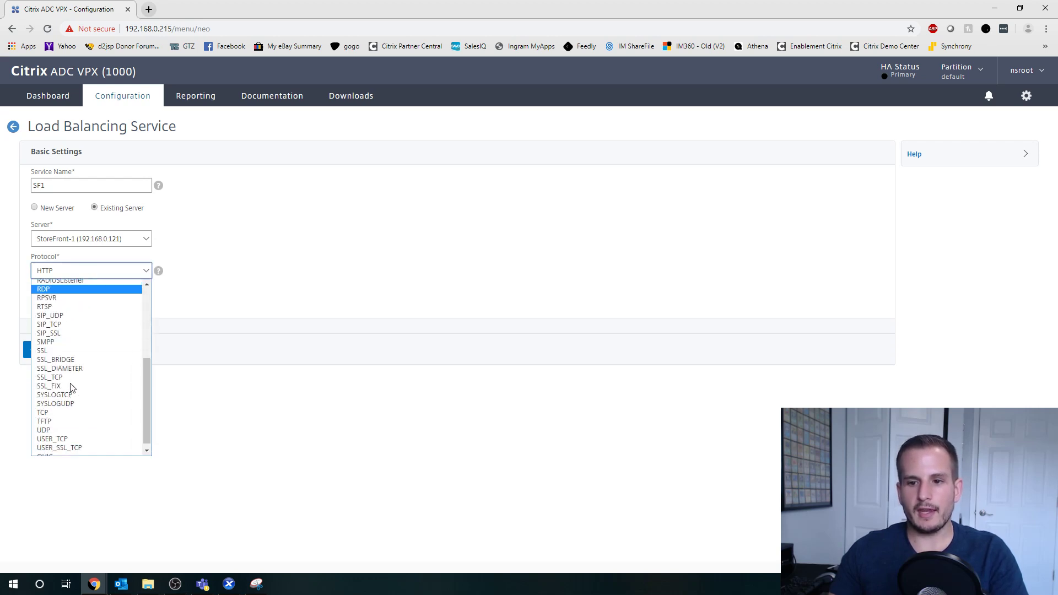
click(56, 345)
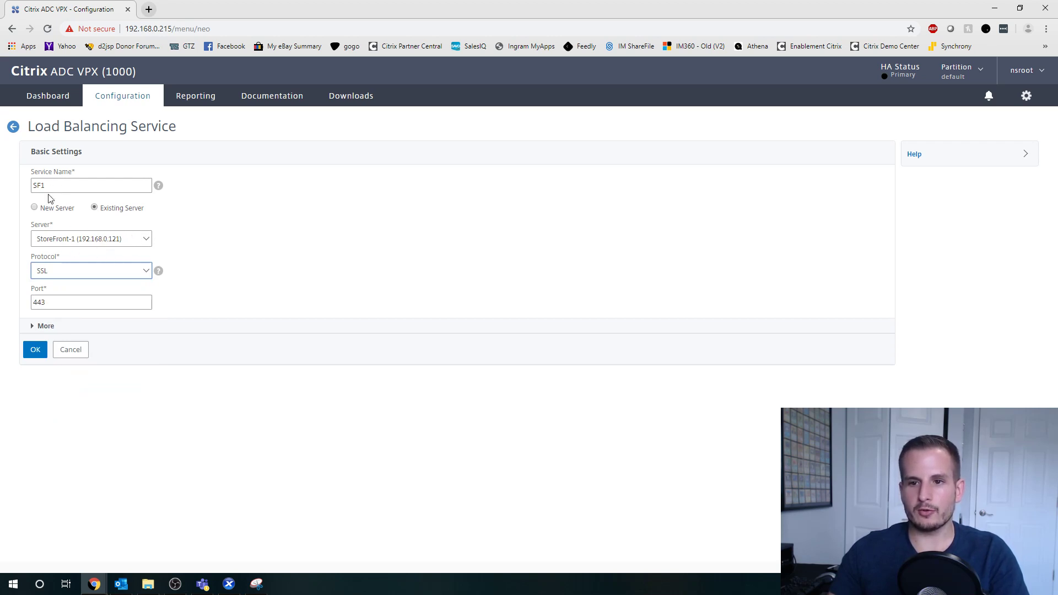
click(36, 349)
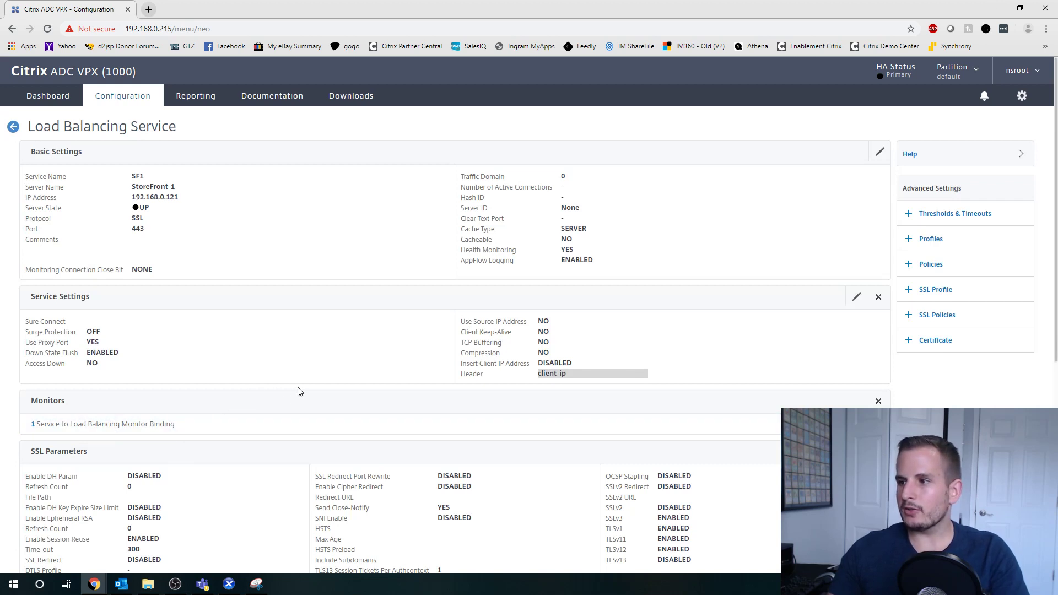
Start a new monitor for the SF1 service's monitor binding, named StoreFront and of type STOREFRONT.
click(159, 429)
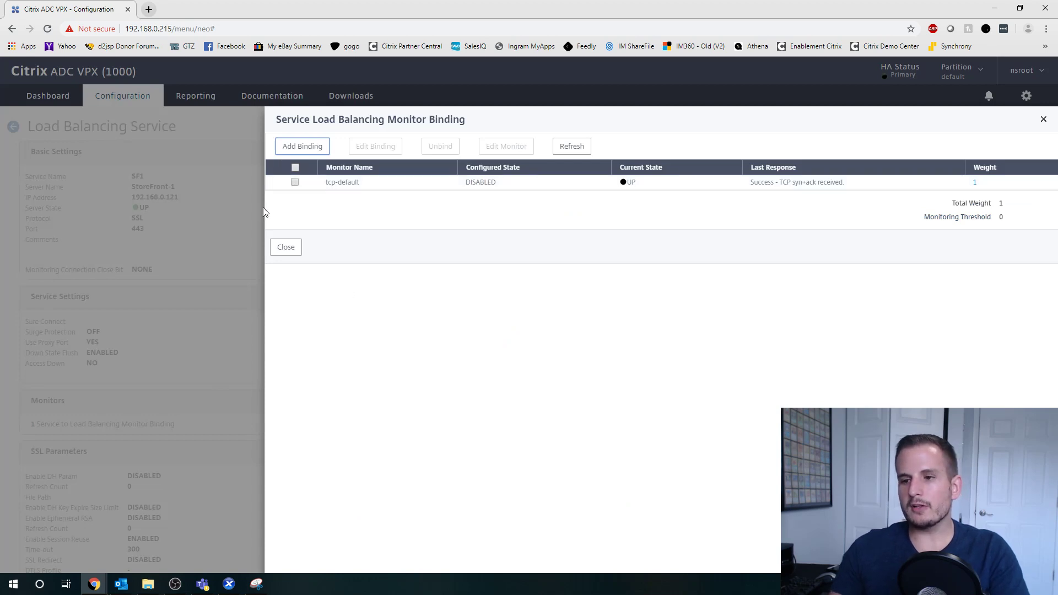
click(303, 146)
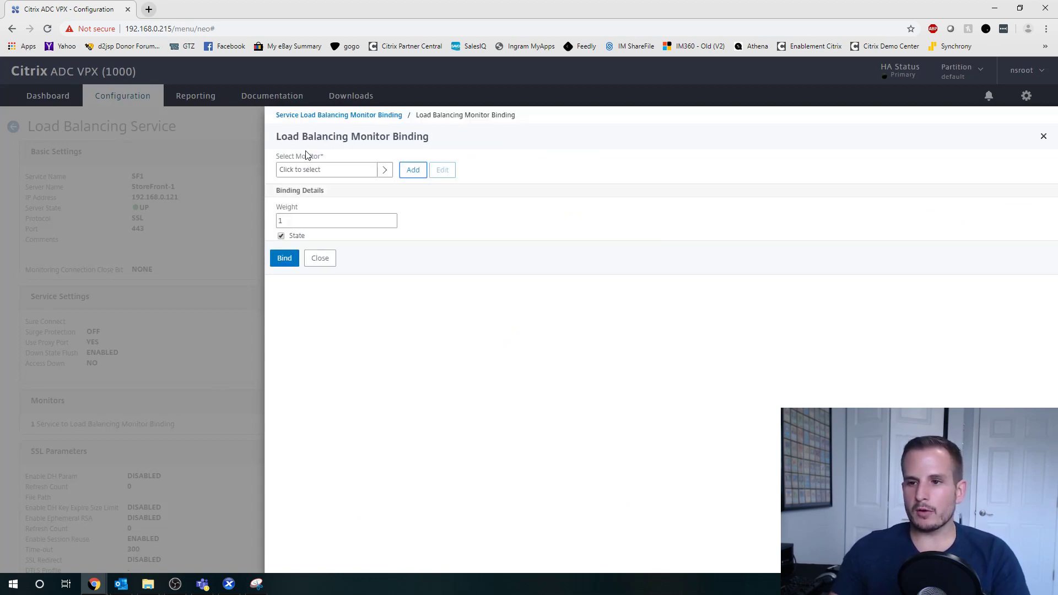
click(422, 174)
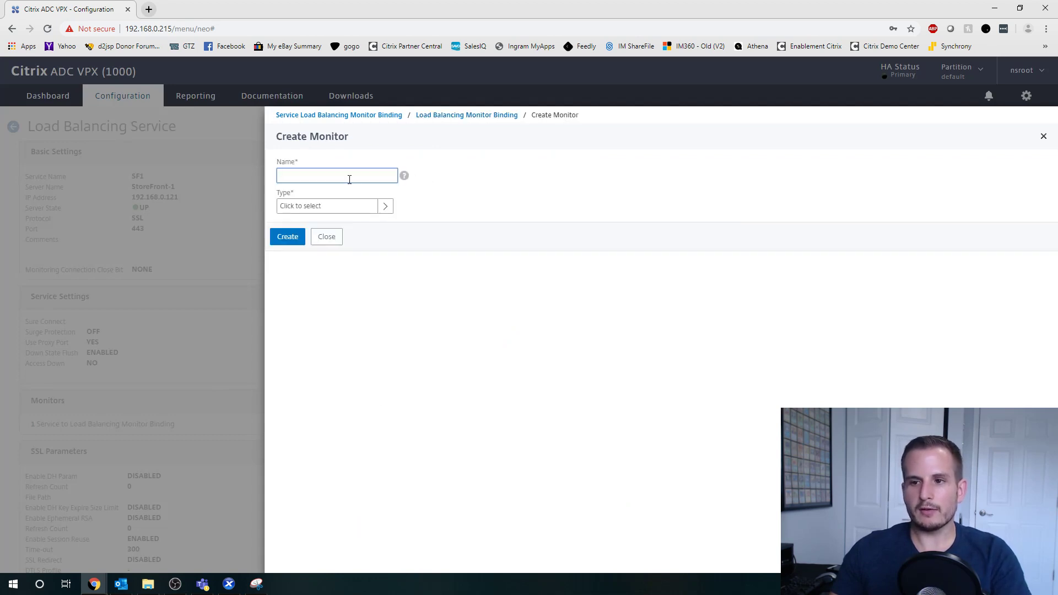
text(StoreFront)
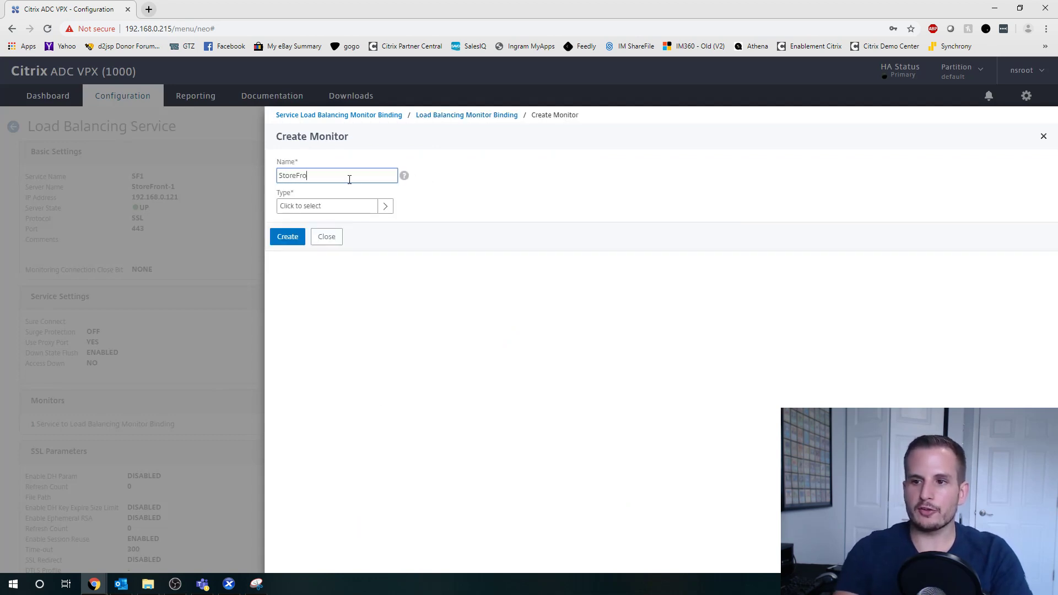
click(341, 206)
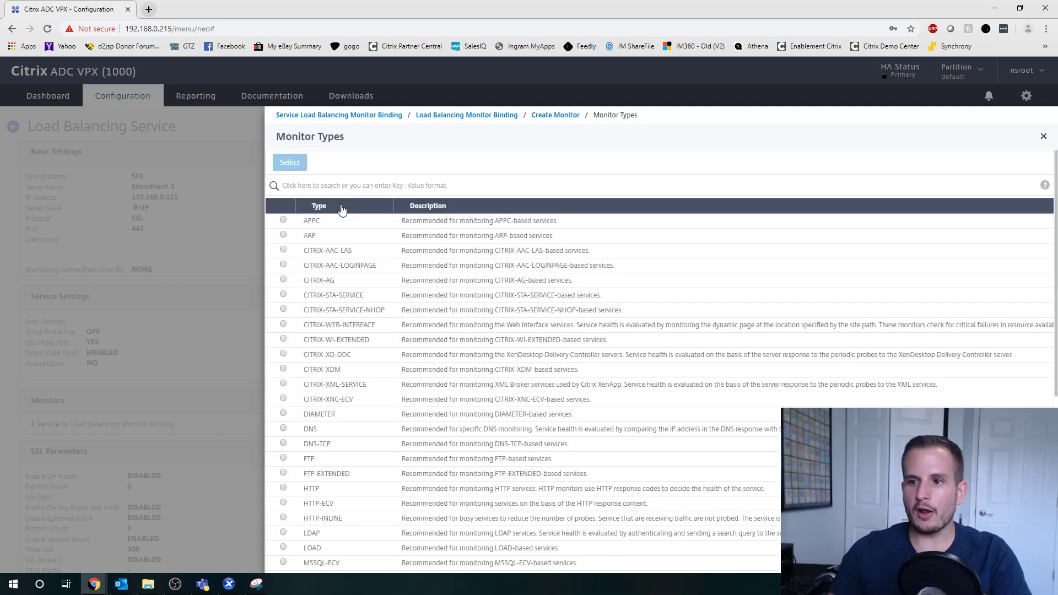
scroll(338, 441, down, 5)
scroll(344, 439, up, 2)
scroll(344, 439, down, 2)
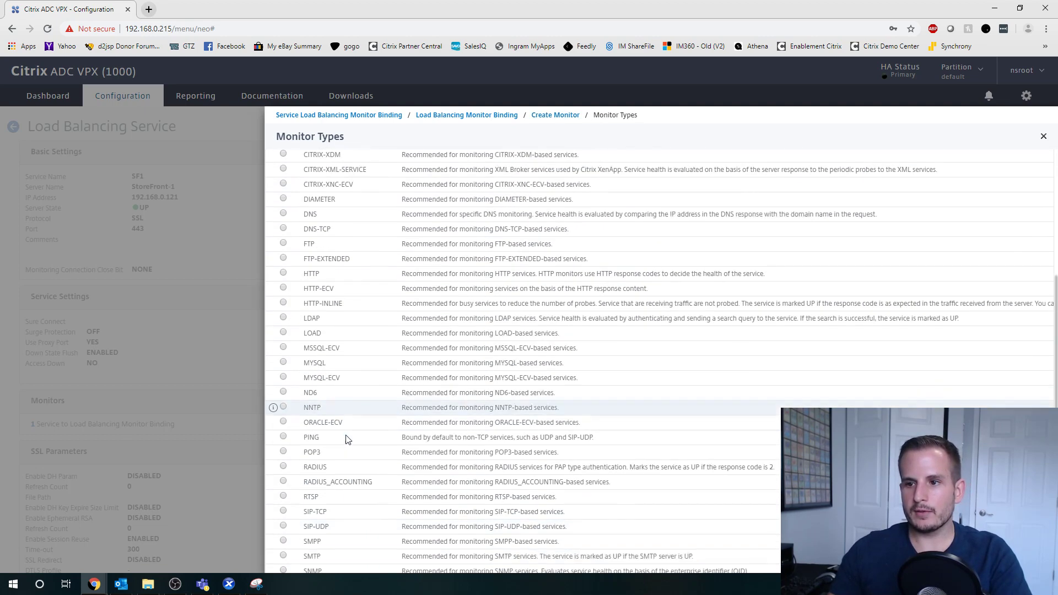
click(284, 502)
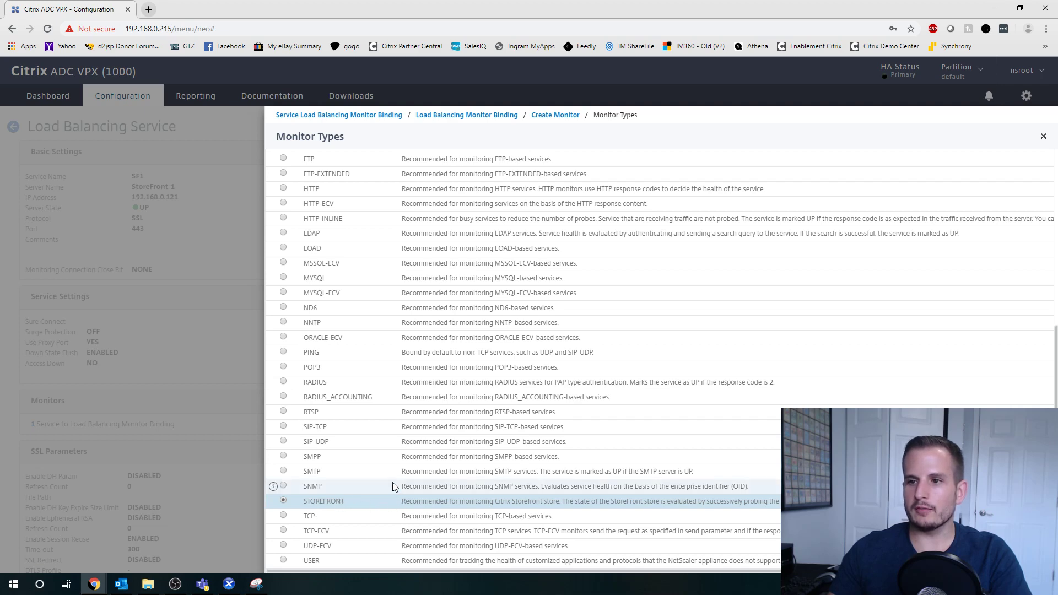
scroll(393, 481, up, 5)
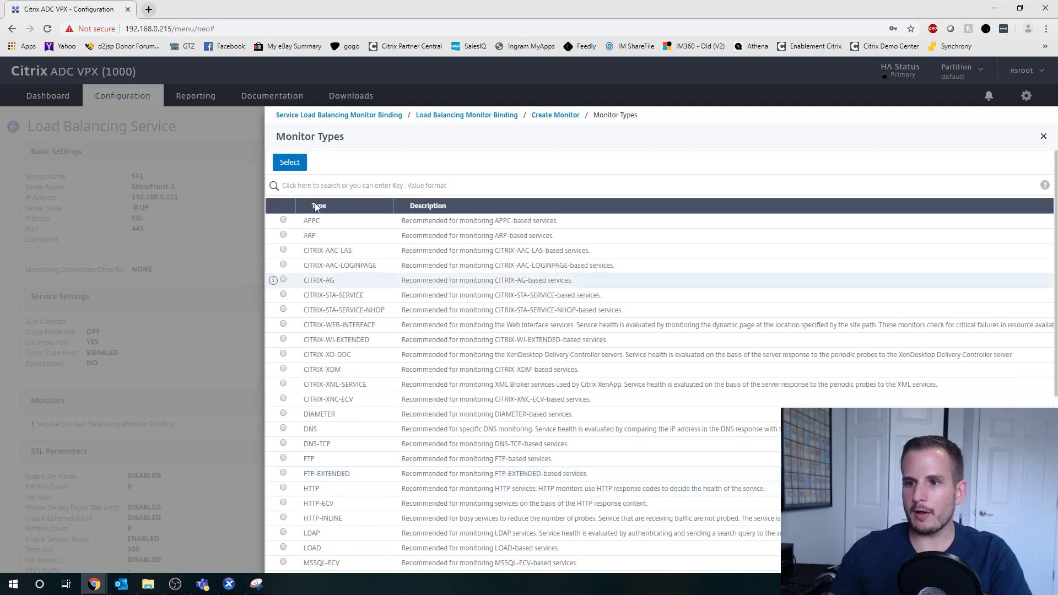
click(289, 162)
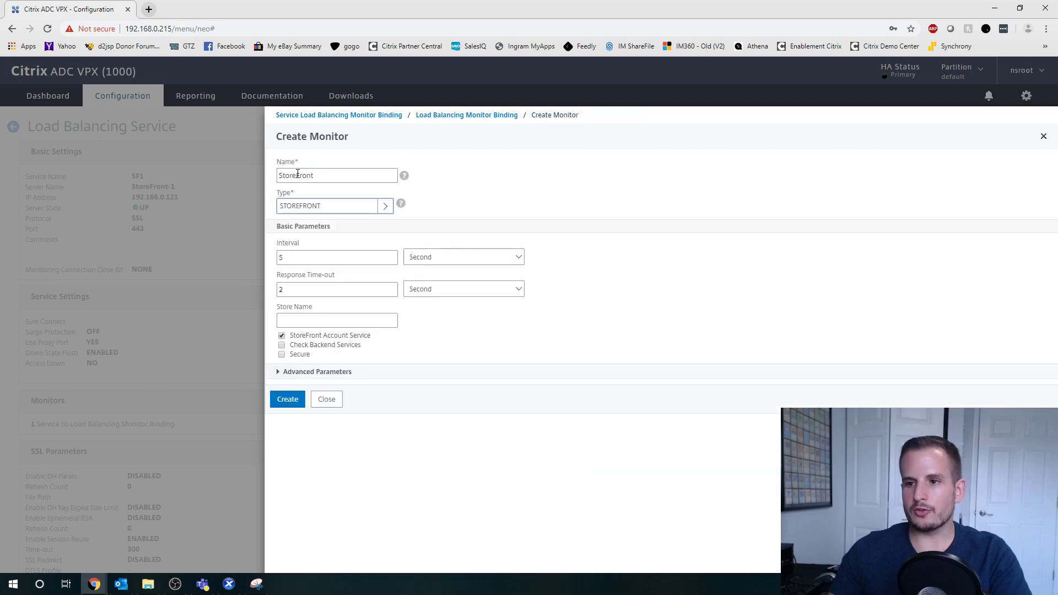
Set the monitor's store name to Store, enable the Secure option, and try to create the monitor.
click(350, 323)
text(Stor)
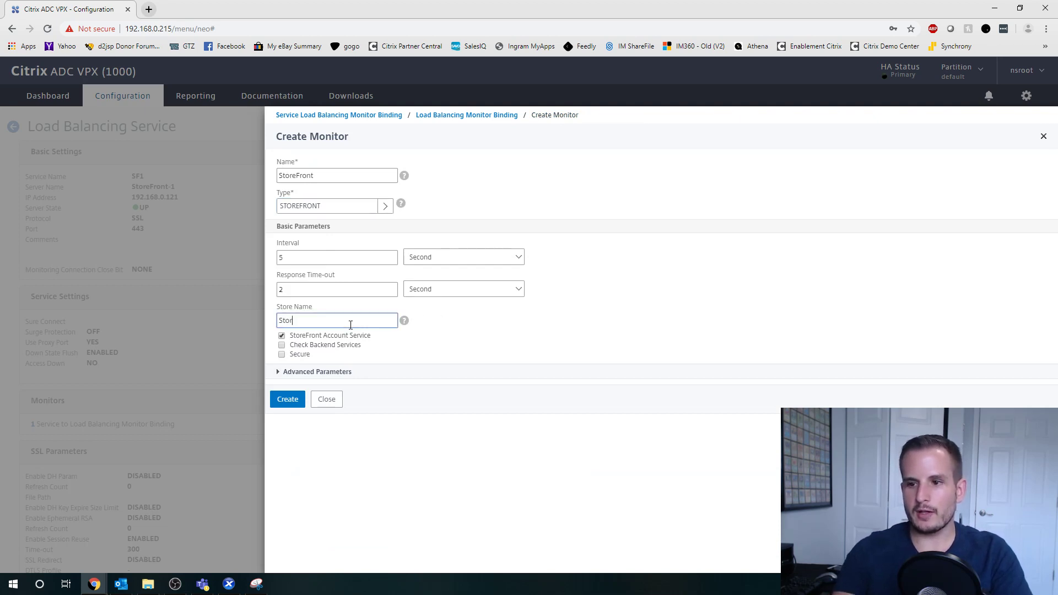
text(e)
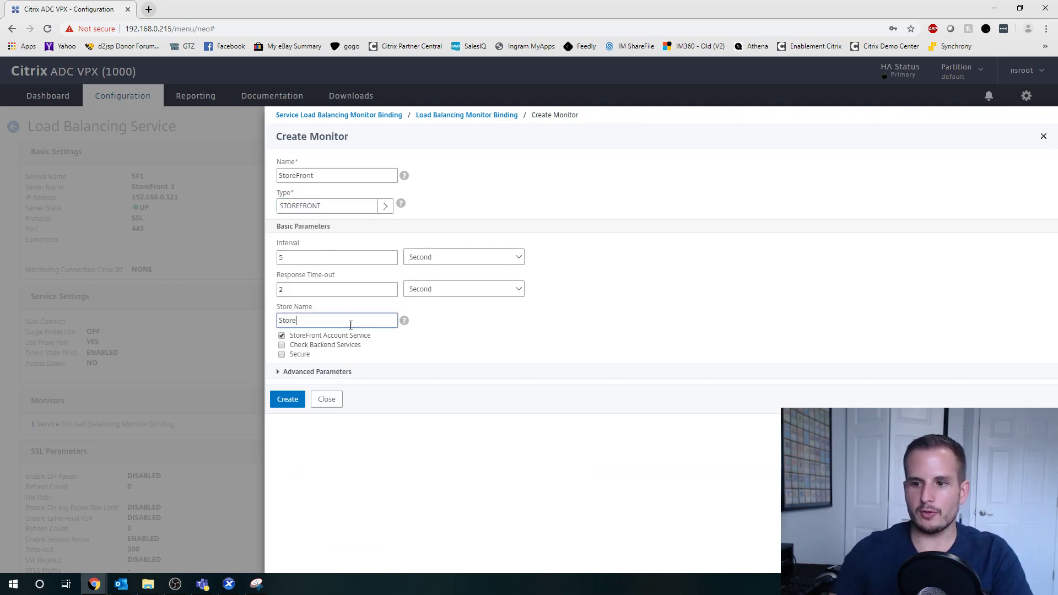
click(282, 356)
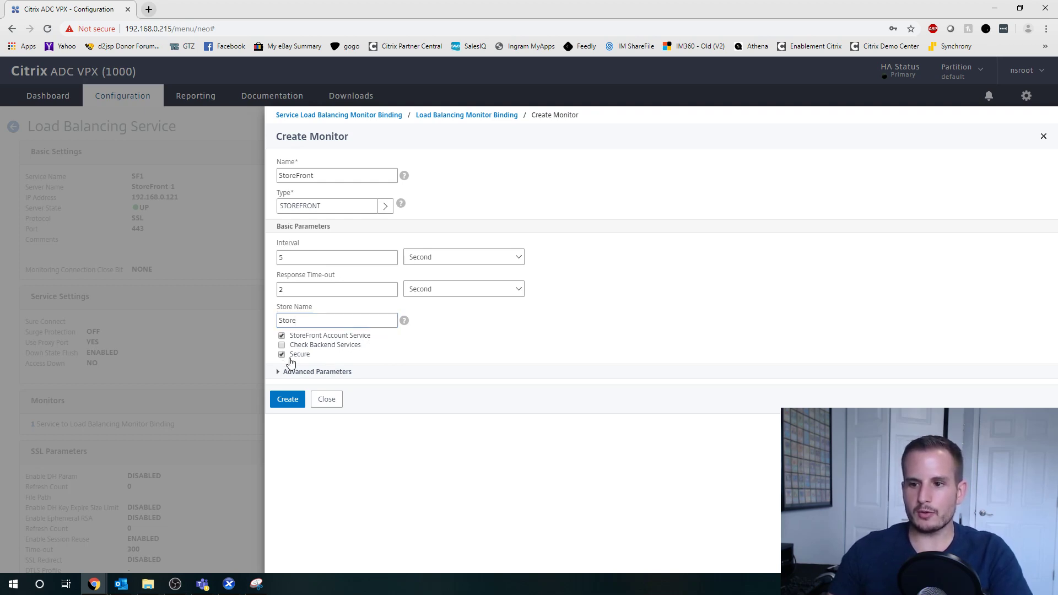
click(296, 400)
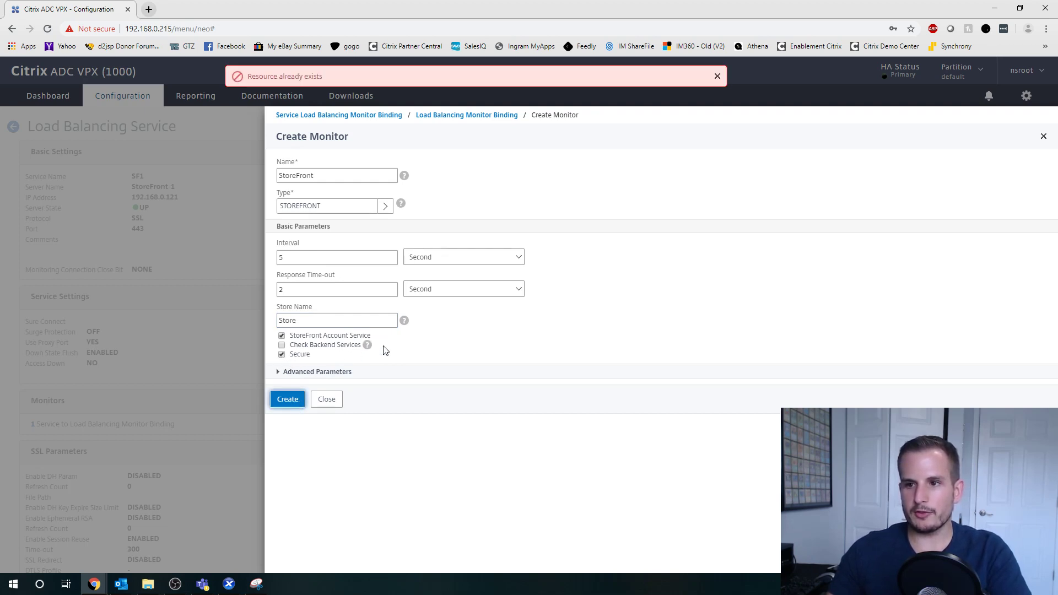
Change the monitor's name to StoreFront2, create it, and bind it to the SF1 service.
click(342, 176)
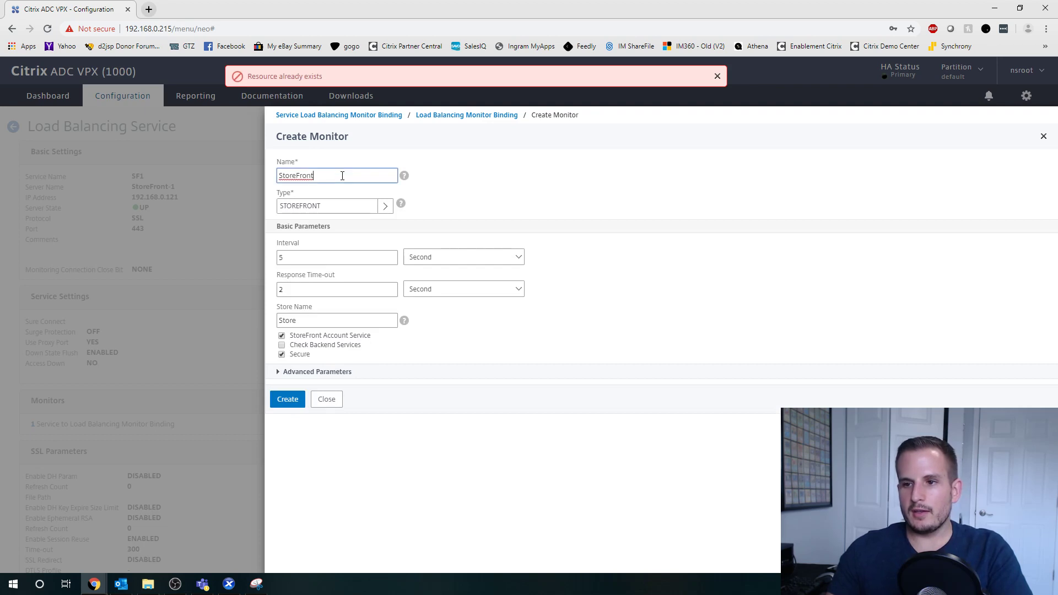
text(2)
click(297, 400)
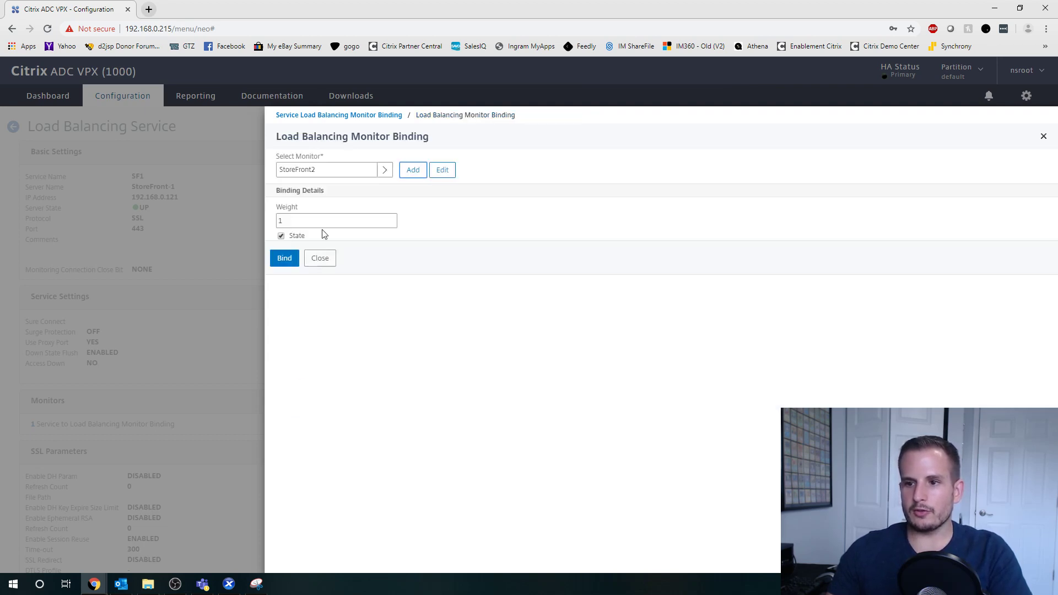
click(285, 258)
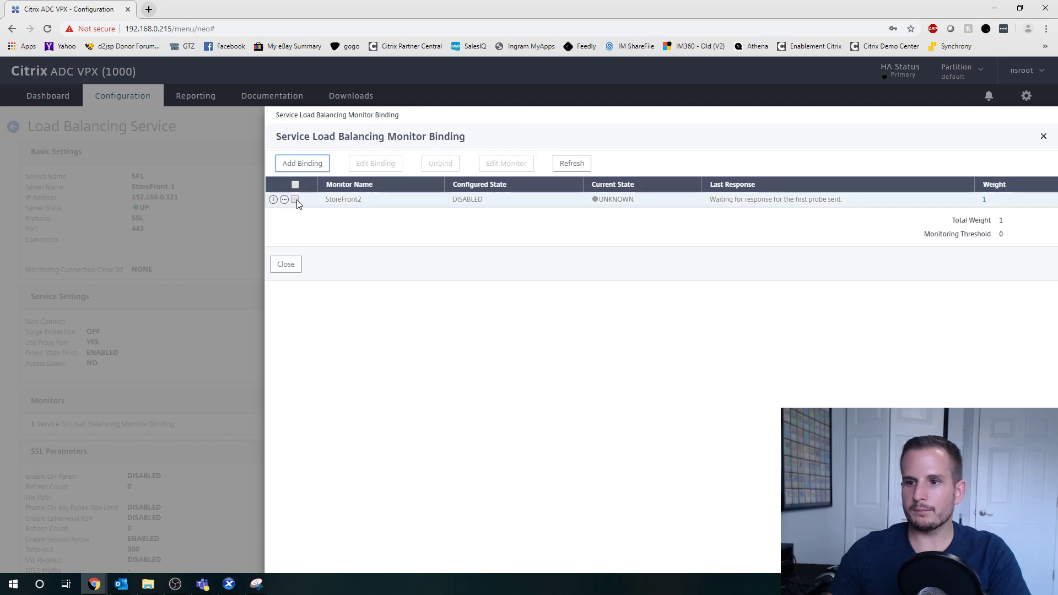
Check the current state and last response of the monitor bound to the SF1 service.
click(296, 265)
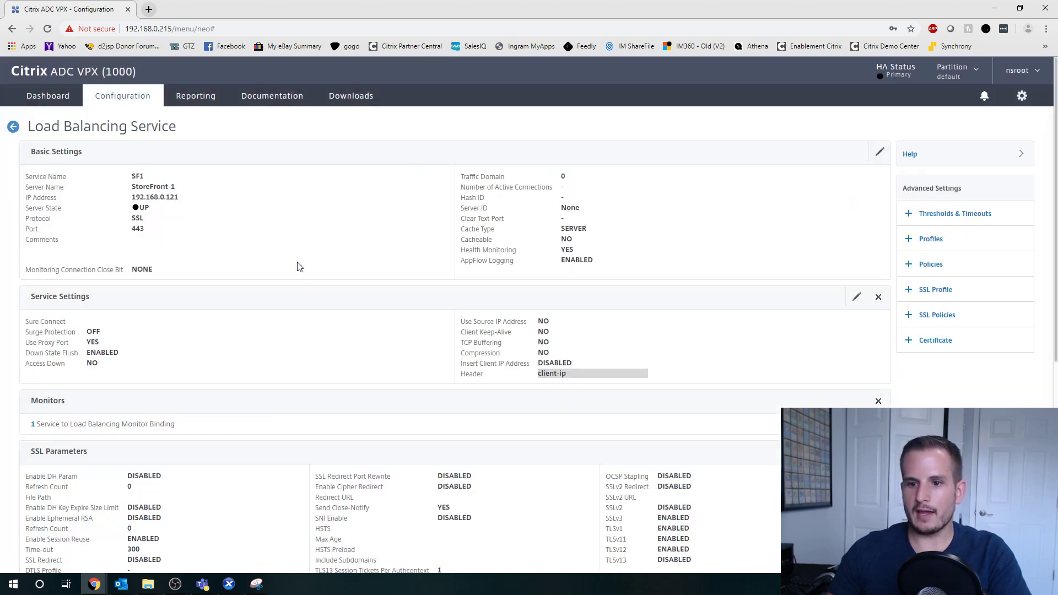
click(177, 433)
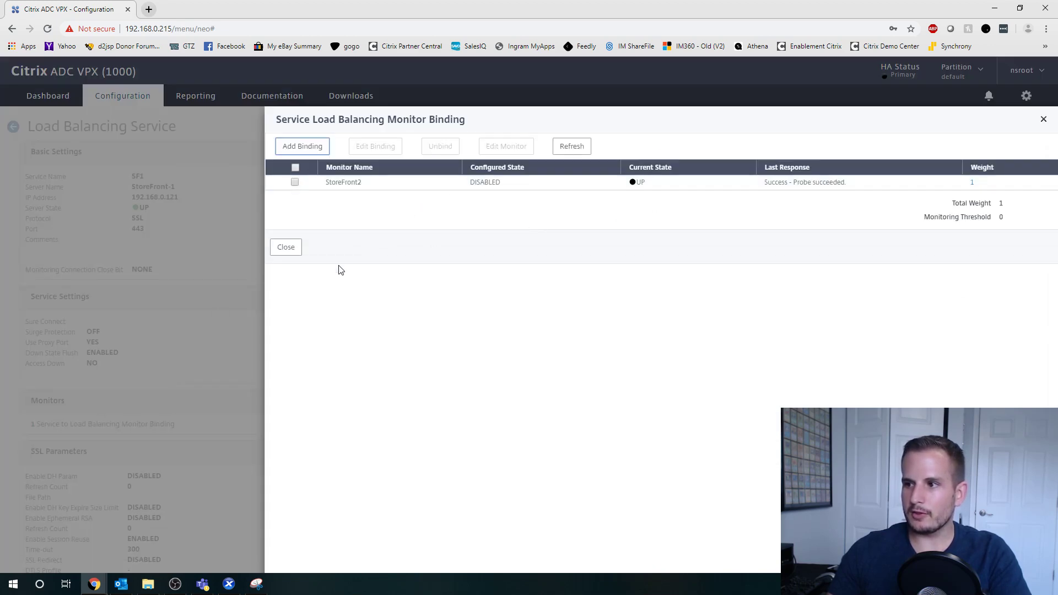
click(293, 248)
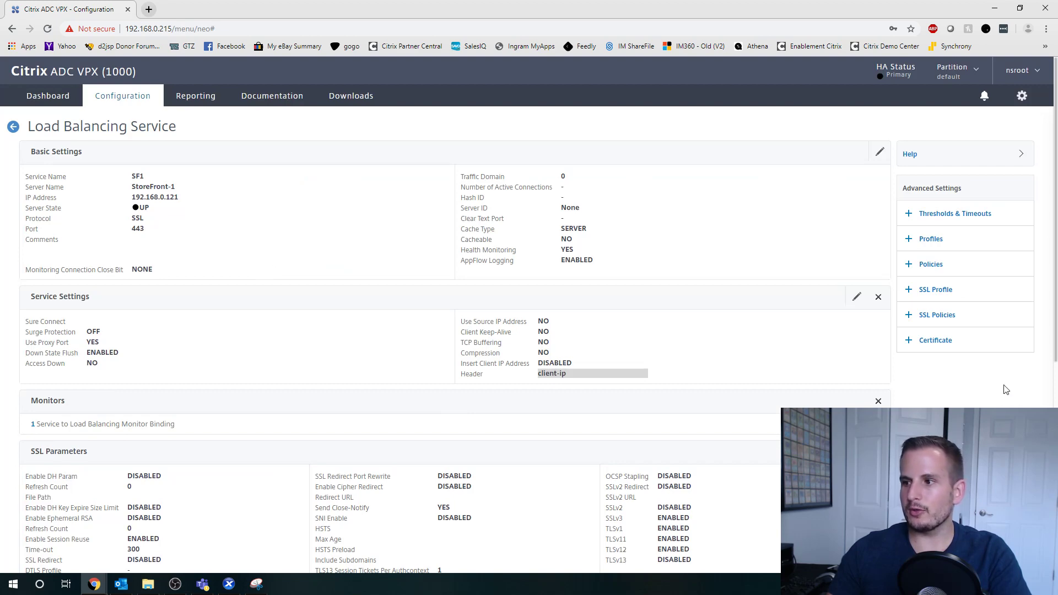
Add the certificate section to the SF1 service, bind the Wildcard client certificate to it, and finish the service configuration.
click(950, 343)
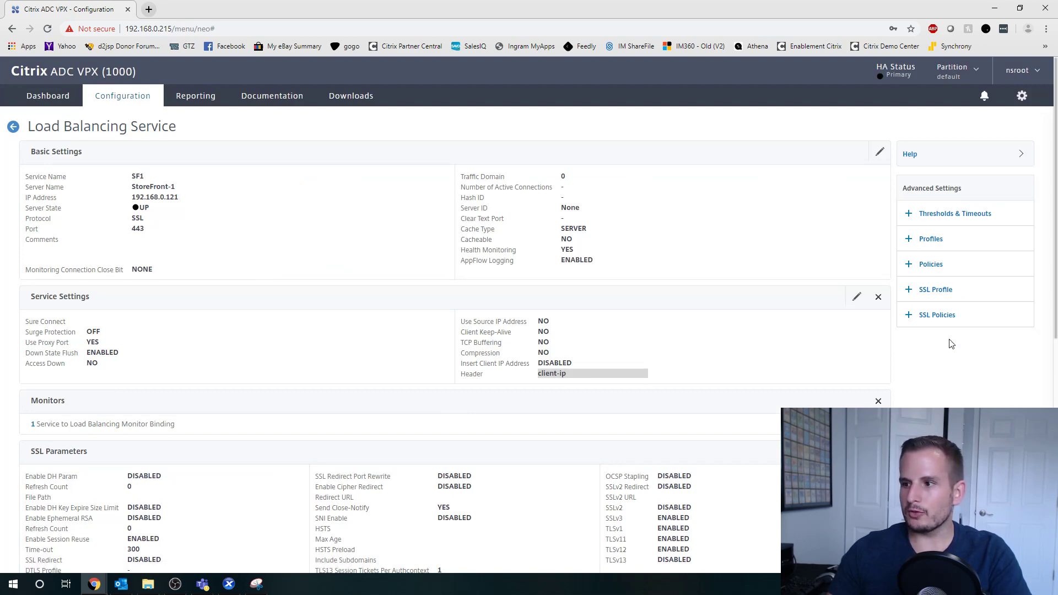
scroll(149, 435, down, 7)
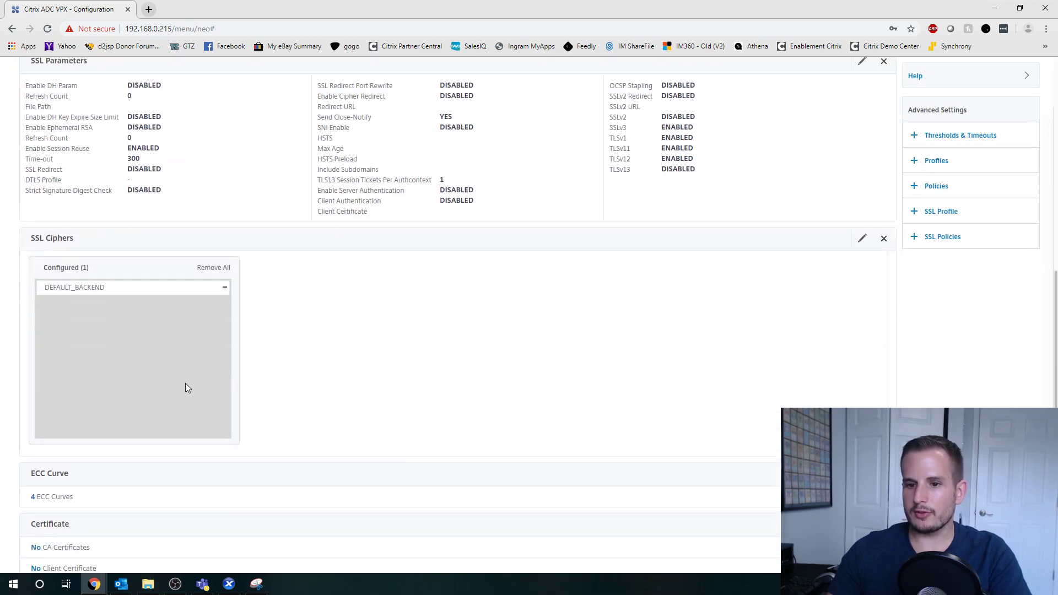
scroll(186, 383, down, 1)
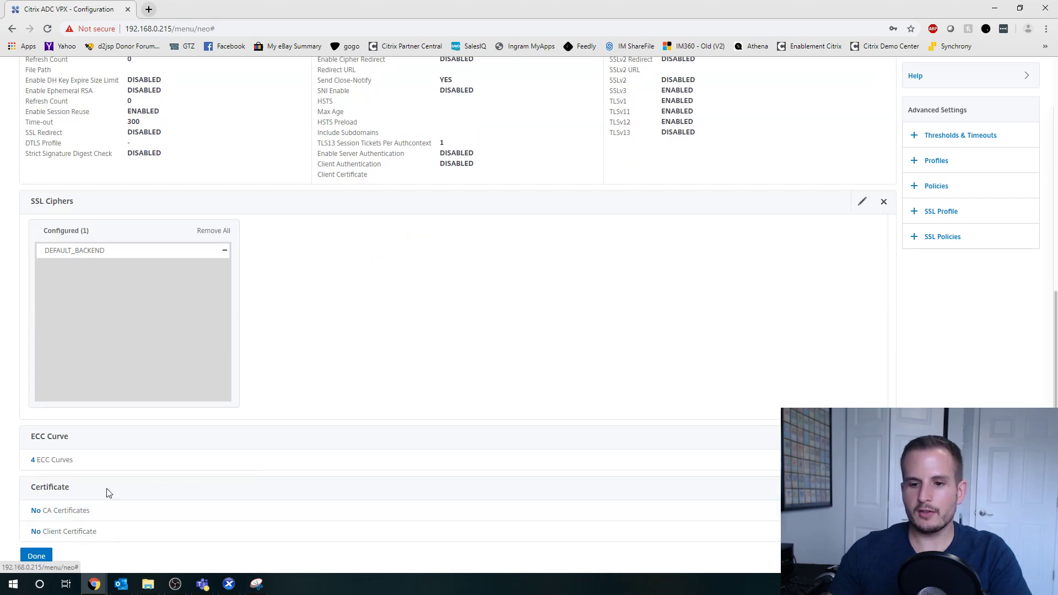
click(74, 537)
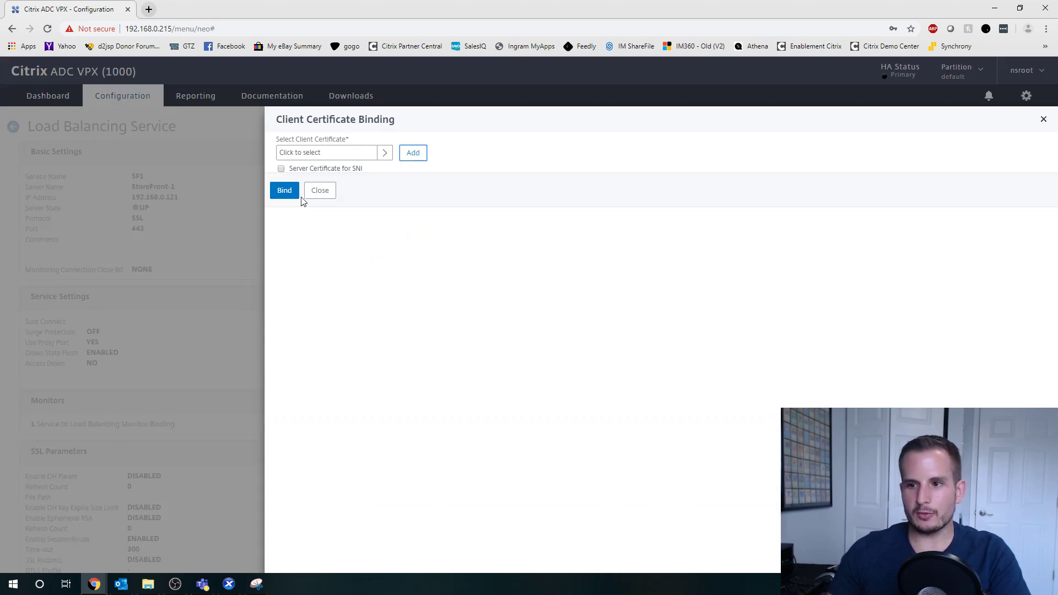
click(314, 160)
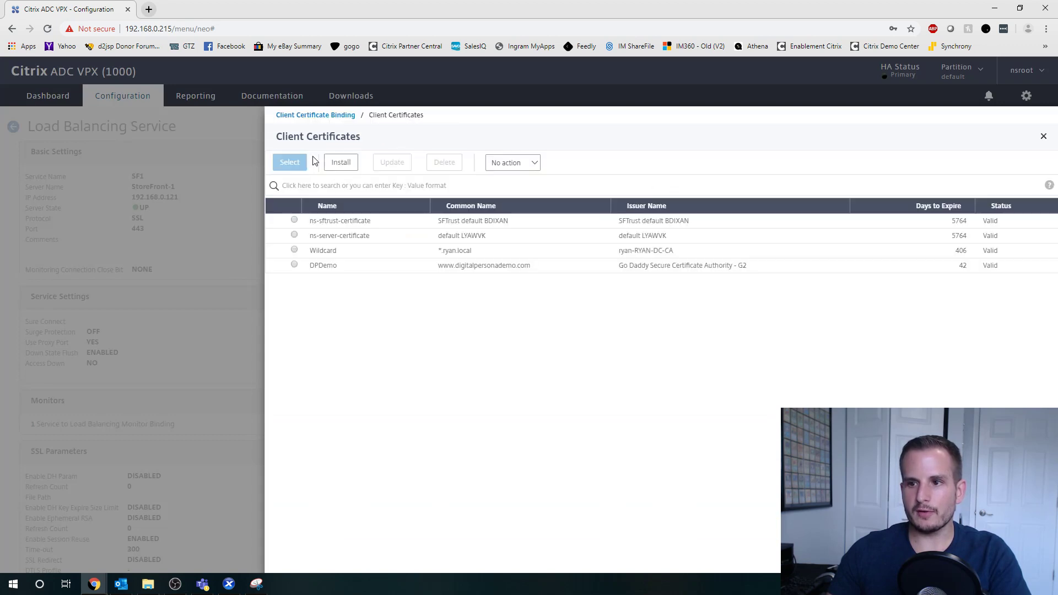
click(294, 250)
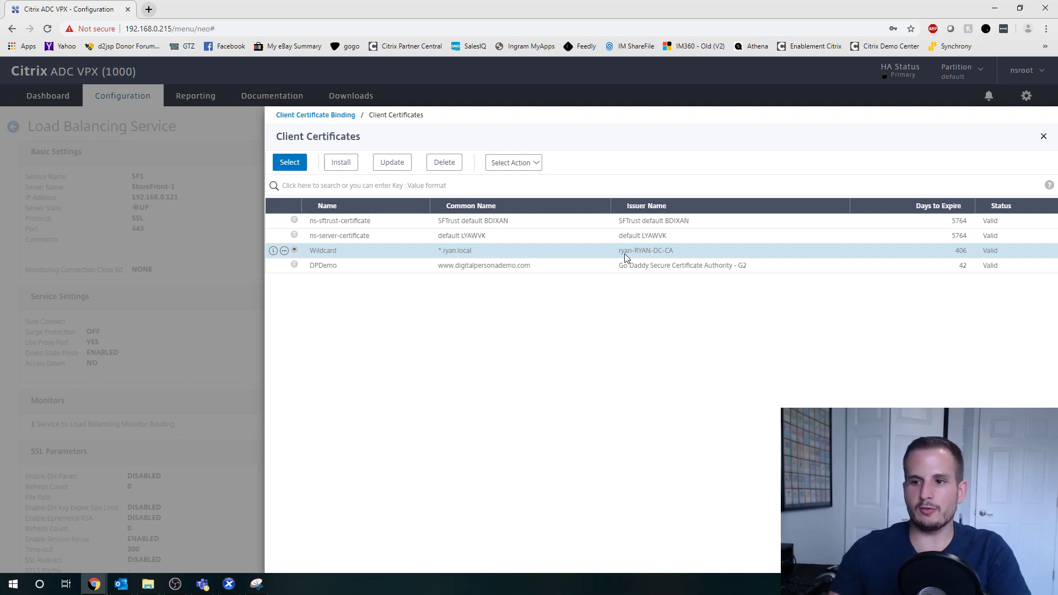
click(297, 162)
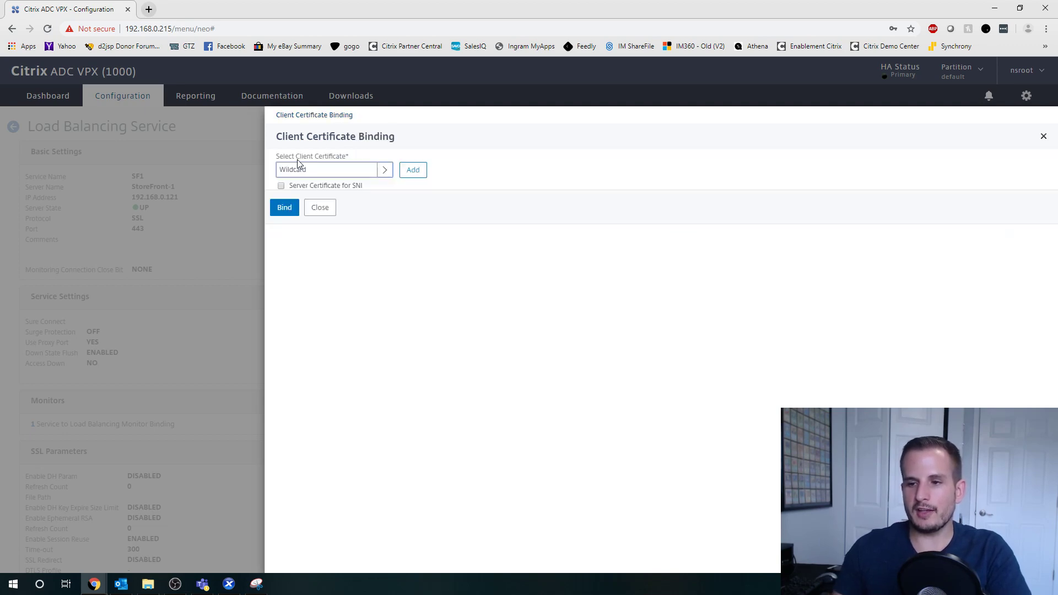
click(284, 208)
scroll(437, 338, down, 7)
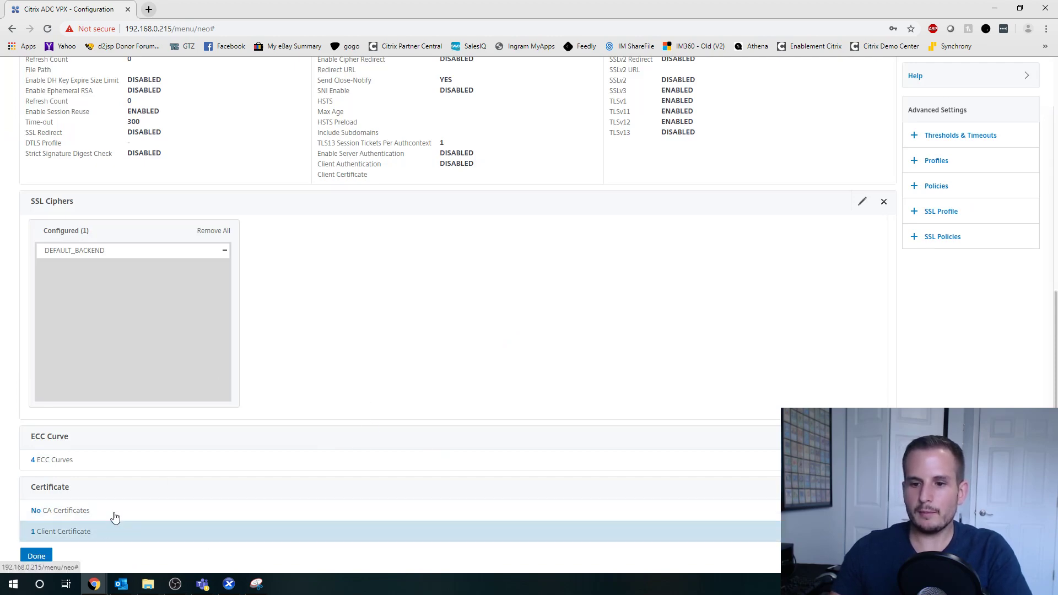
scroll(224, 387, up, 3)
scroll(224, 388, up, 4)
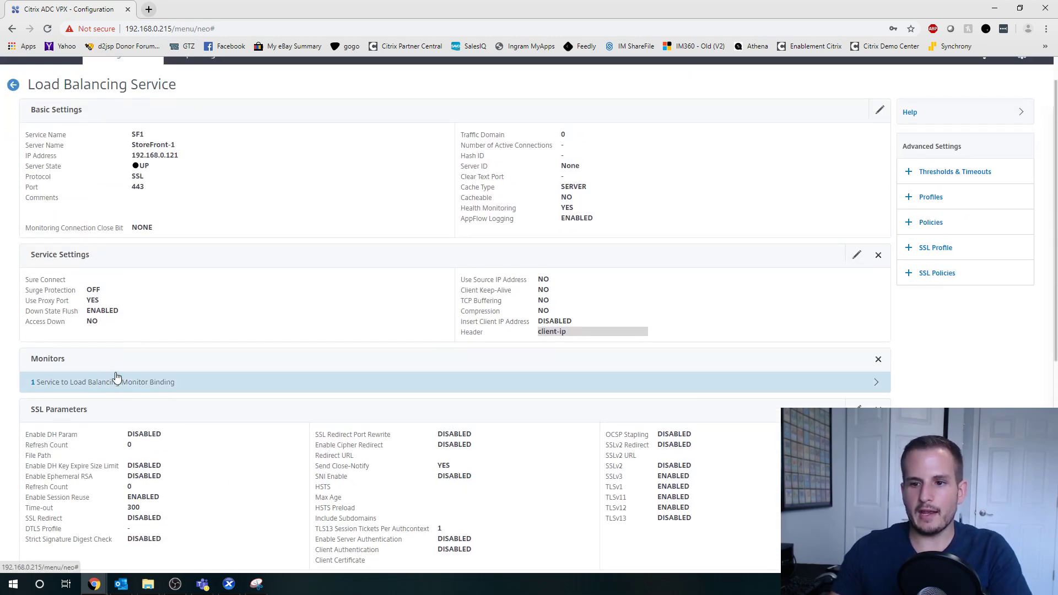
scroll(113, 377, down, 7)
click(36, 555)
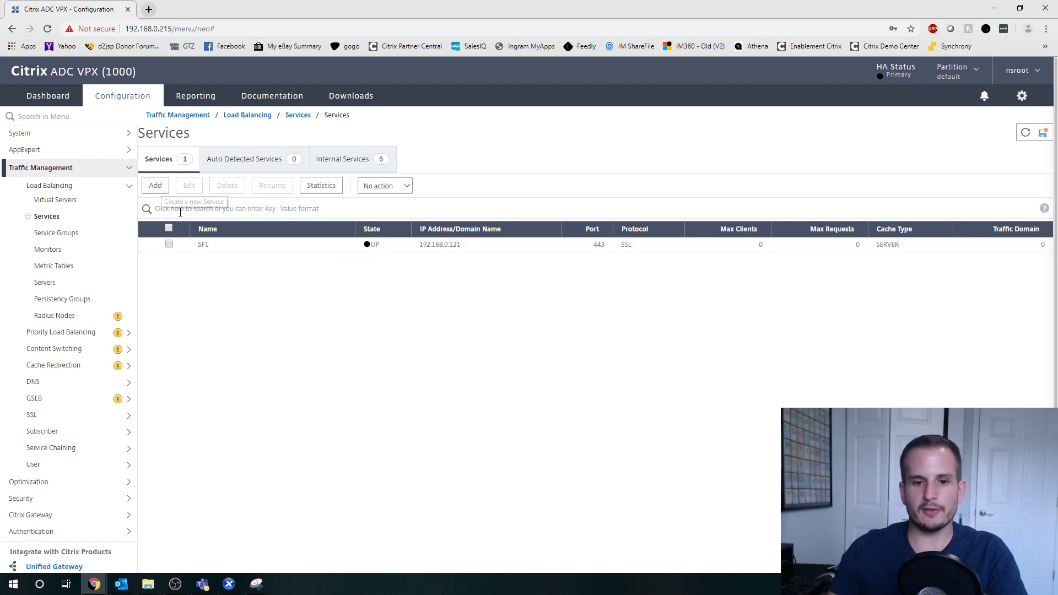
Create a load balancing service named SF2 for the existing server StoreFront-2, using the SSL protocol on port 443.
click(155, 186)
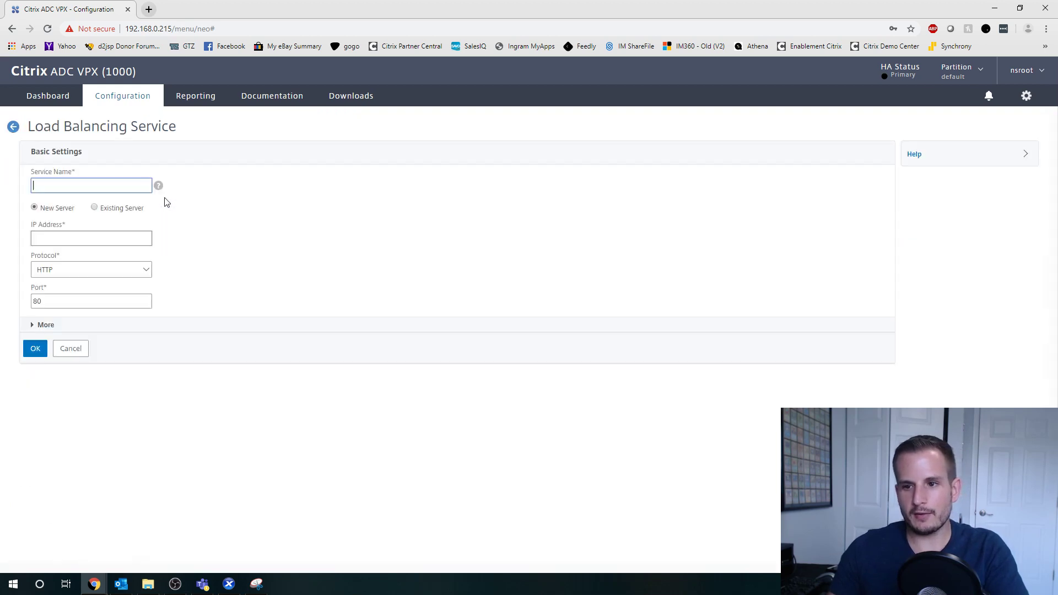
click(94, 207)
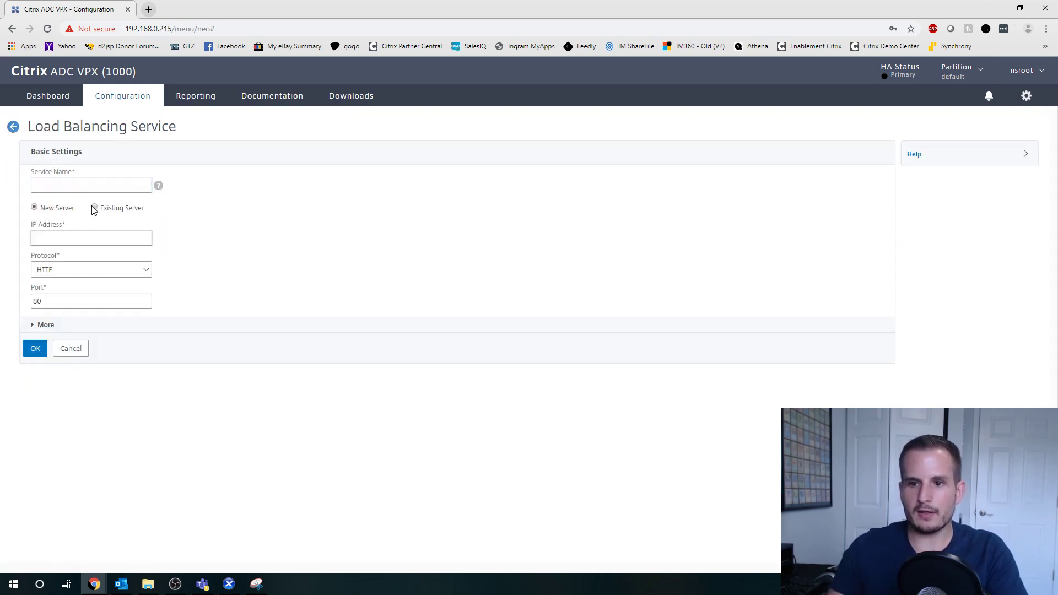
click(82, 189)
text(SF2)
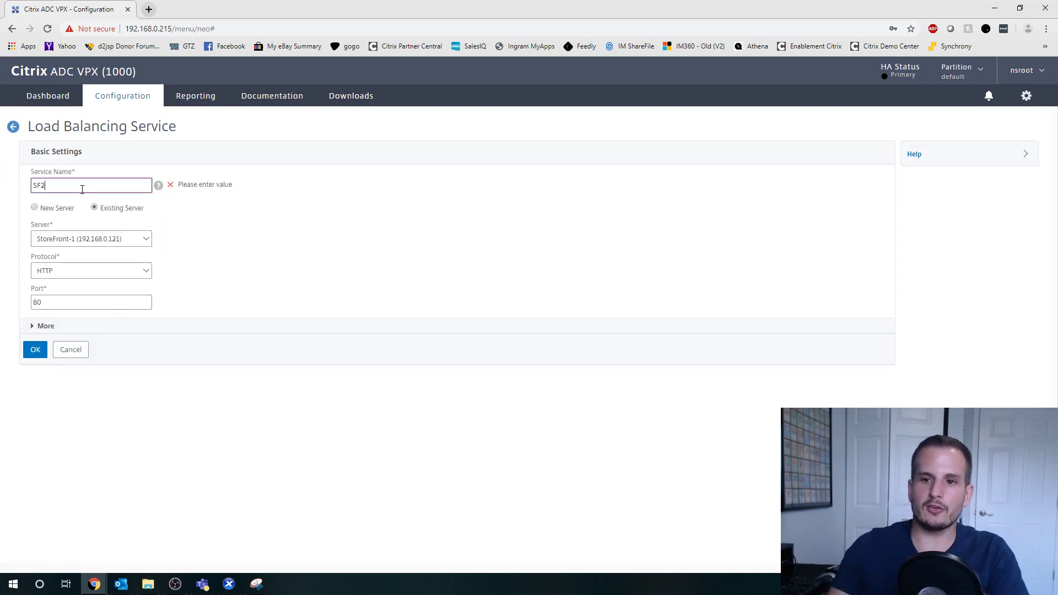
click(88, 239)
click(72, 261)
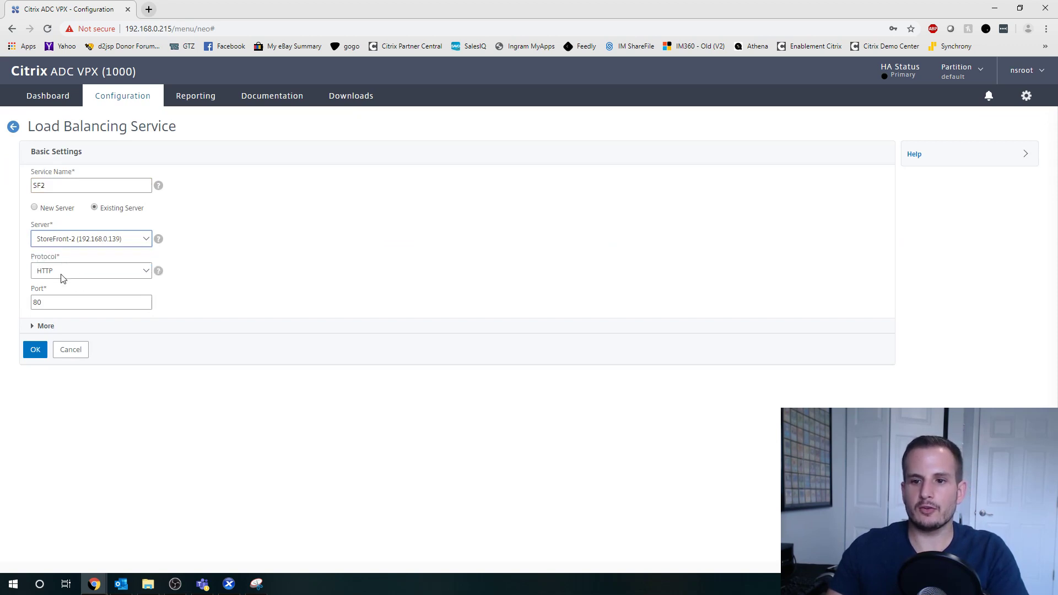
click(62, 272)
scroll(61, 431, down, 3)
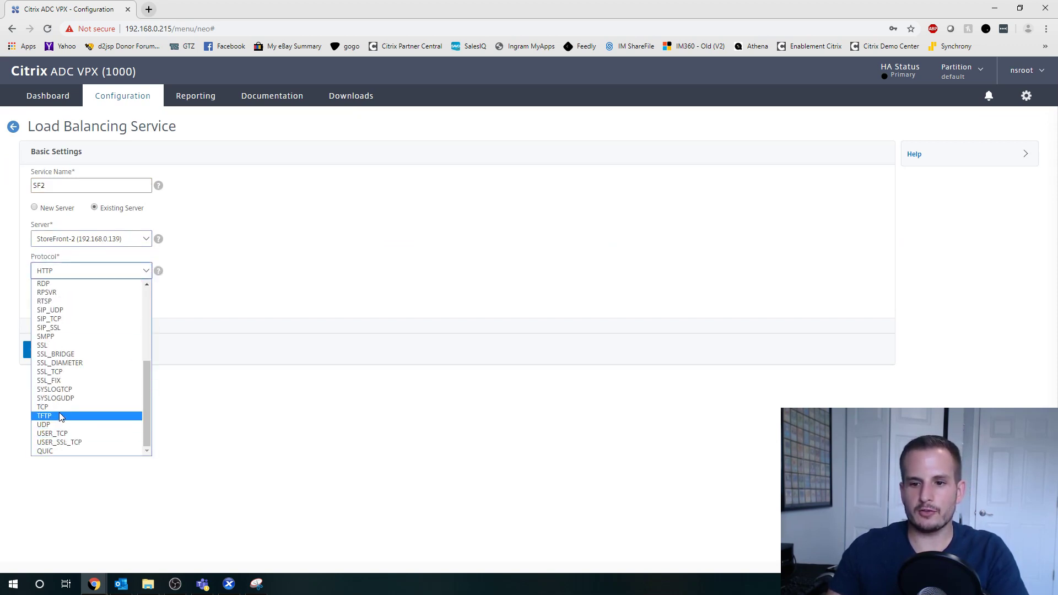
click(59, 344)
click(35, 349)
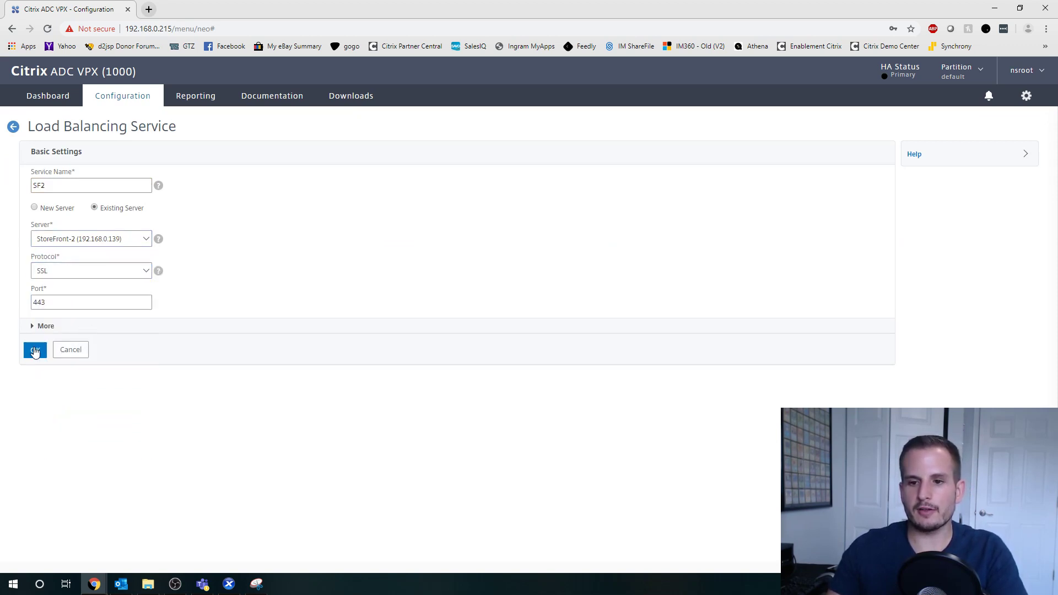
Bind the existing StoreFront2 monitor to the SF2 service.
scroll(140, 352, down, 1)
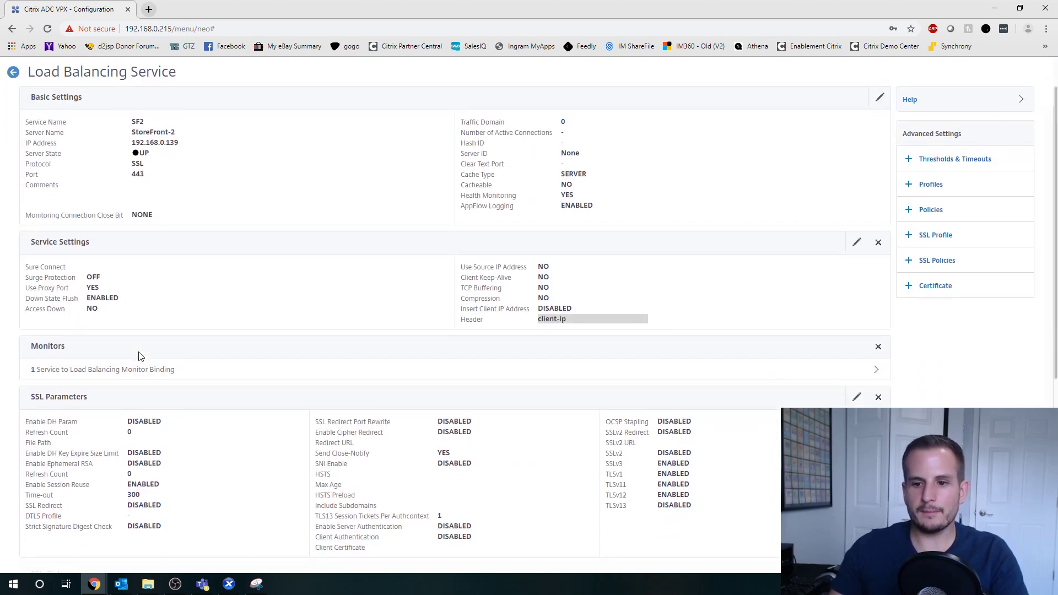
click(149, 373)
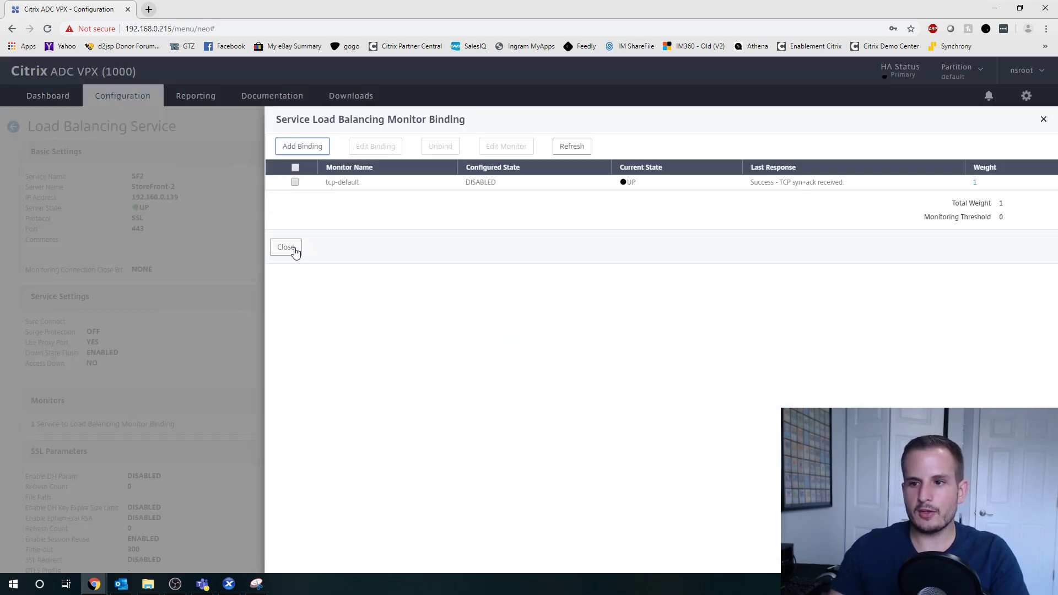
click(285, 146)
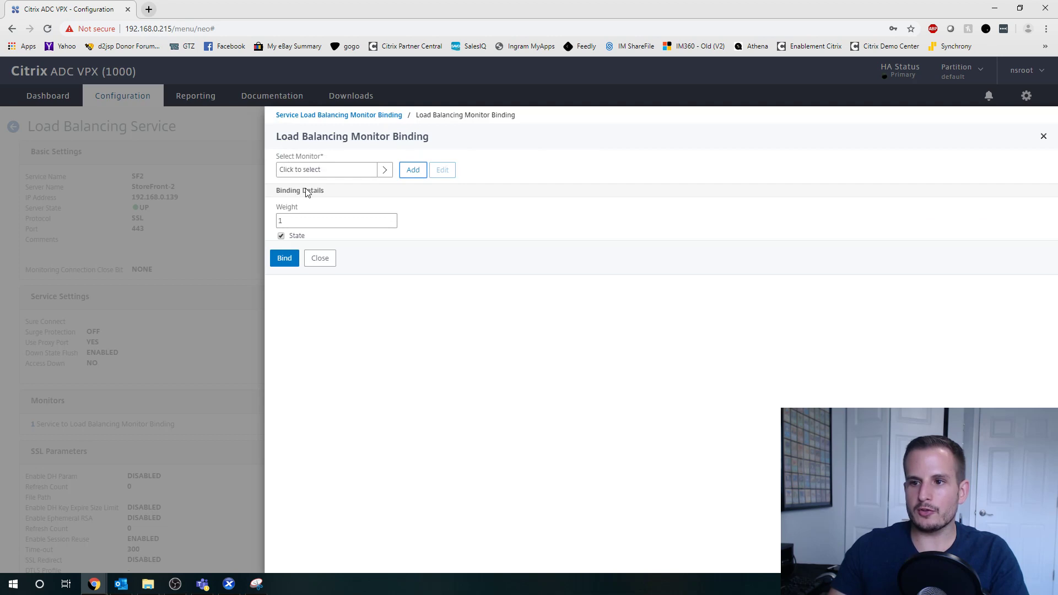
click(307, 171)
scroll(325, 221, down, 1)
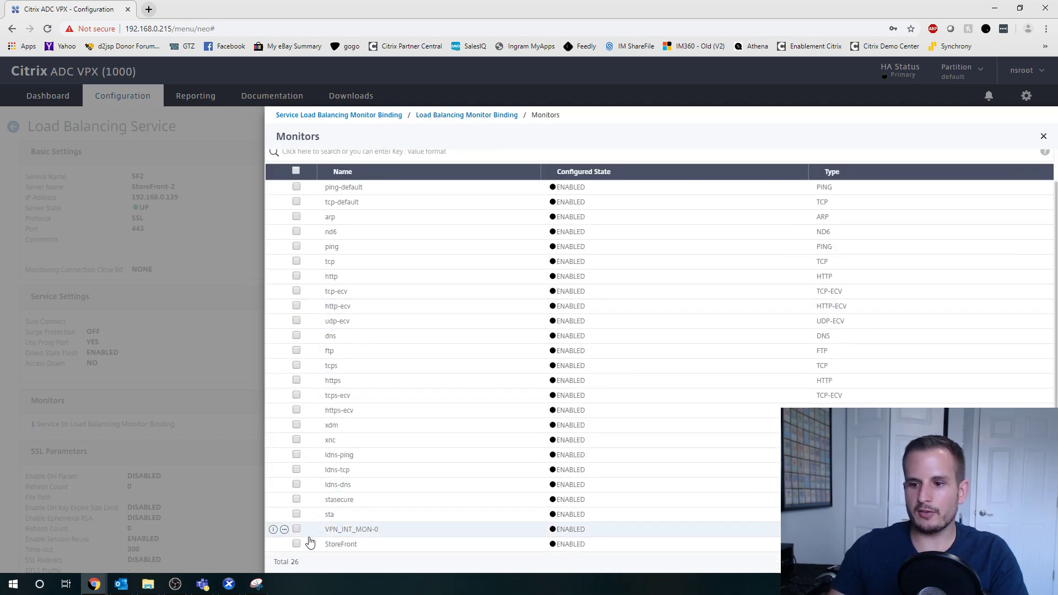
click(1039, 562)
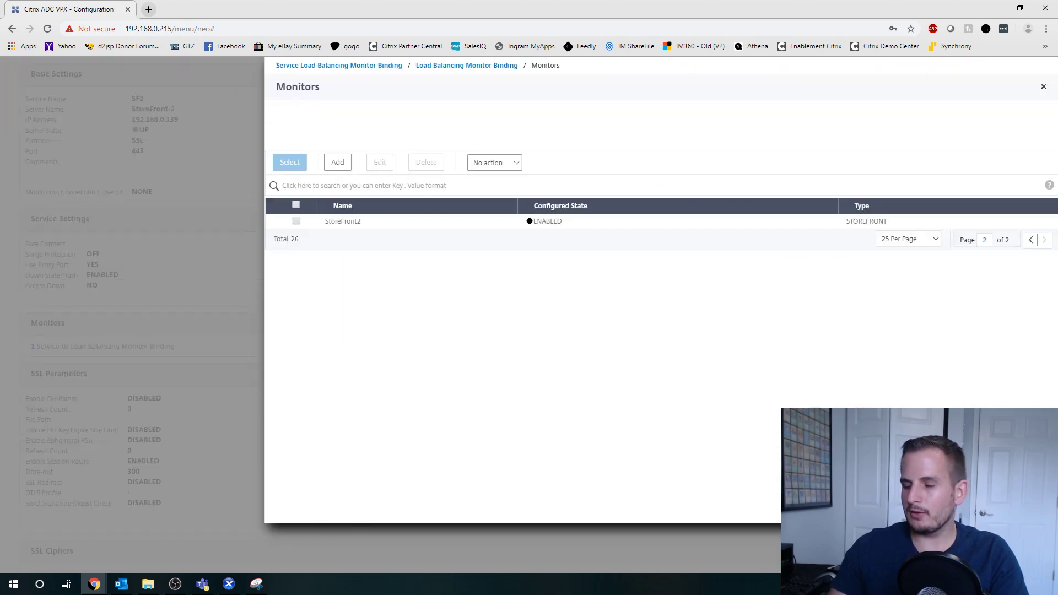
click(297, 221)
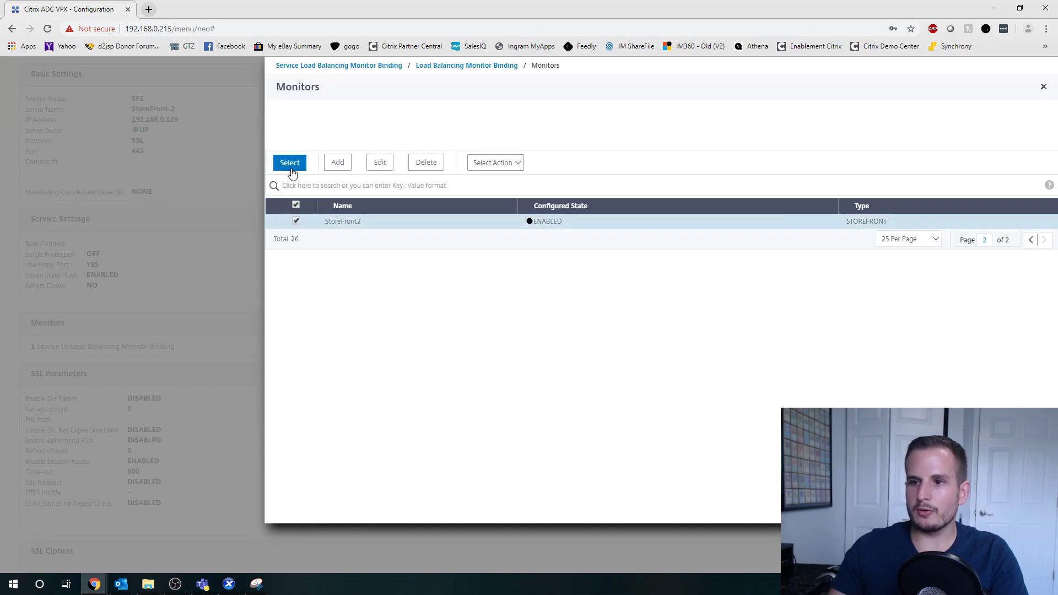
click(290, 162)
click(280, 263)
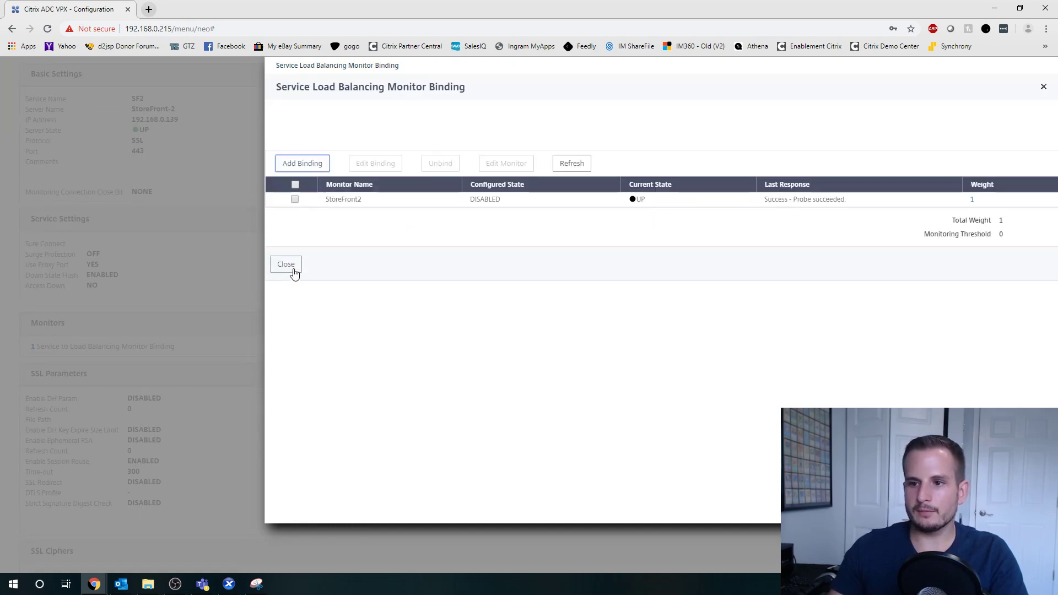
click(286, 265)
Add the certificate section to the SF2 service, bind the Wildcard client certificate to it, and finish the service configuration.
scroll(161, 355, down, 4)
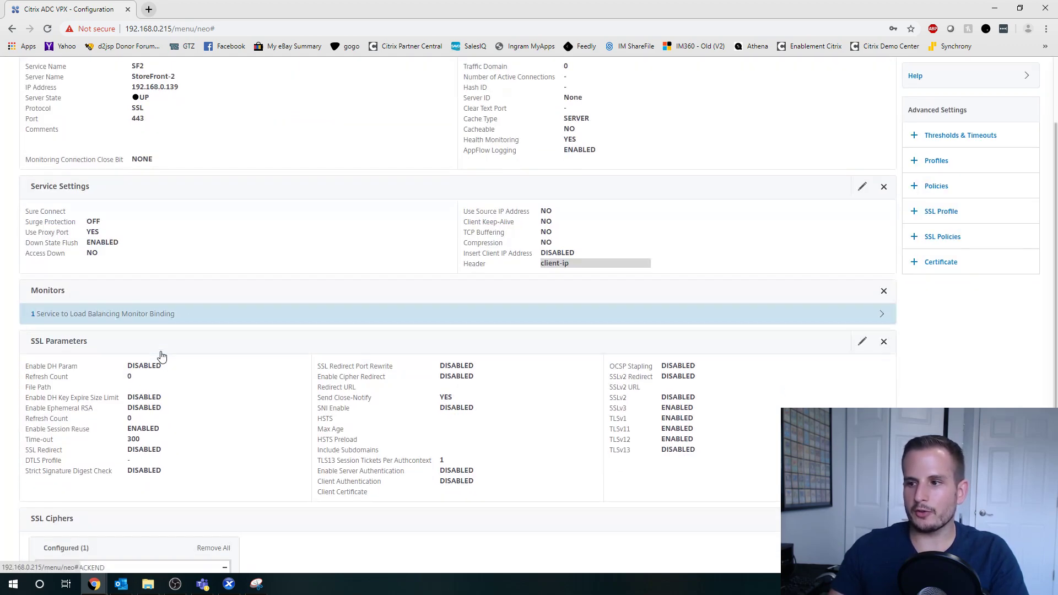
scroll(162, 355, down, 1)
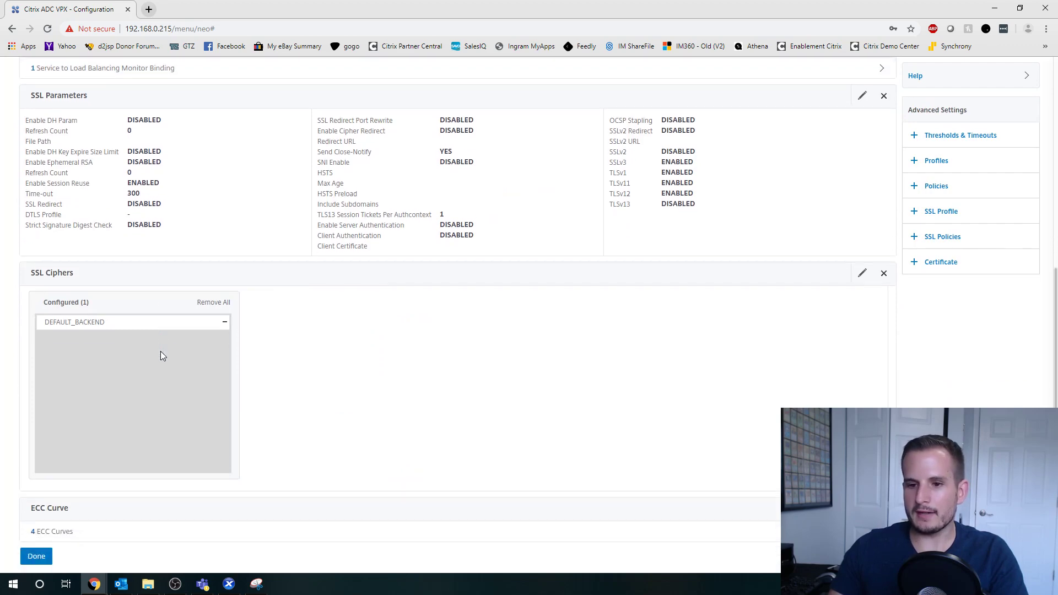
click(942, 263)
scroll(324, 361, down, 6)
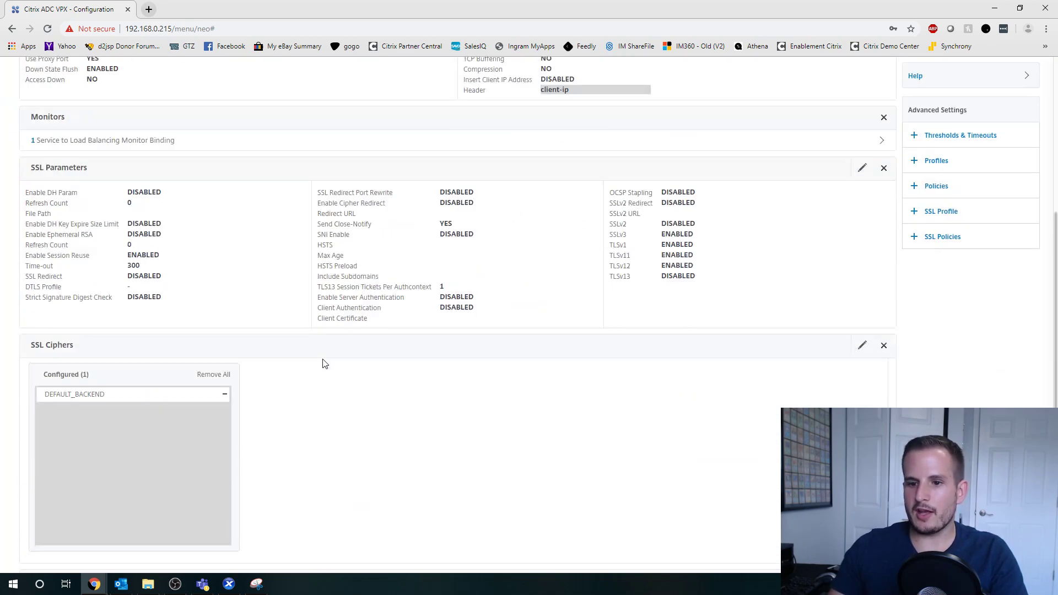
click(75, 533)
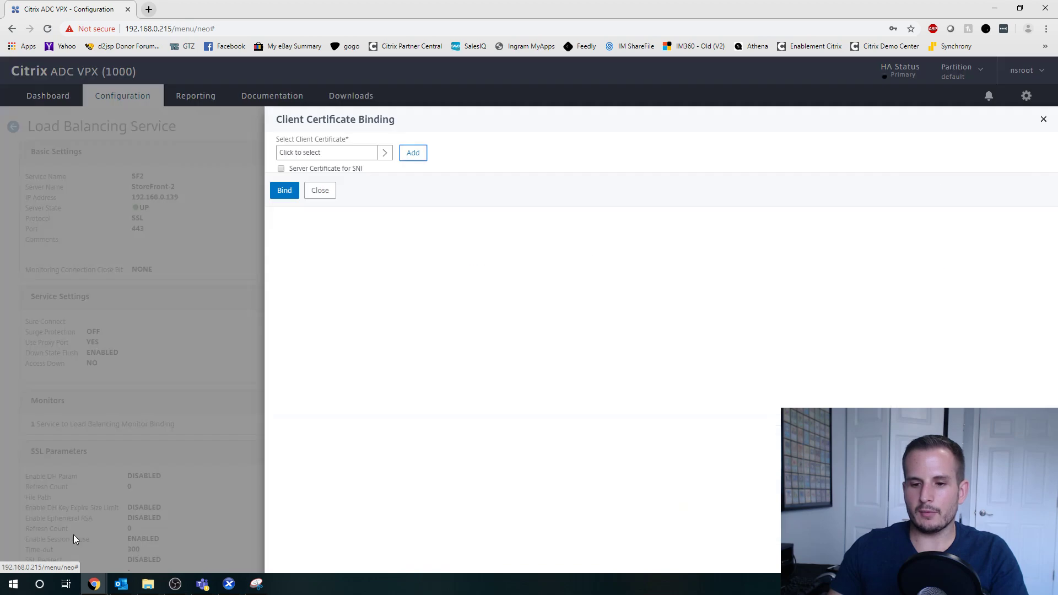
click(316, 156)
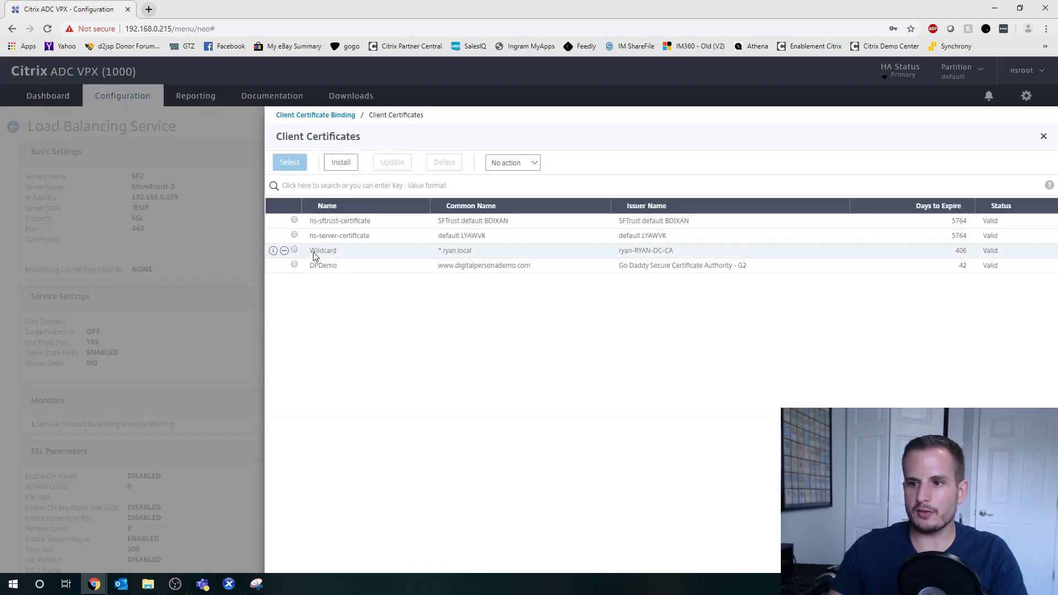
click(294, 250)
click(289, 162)
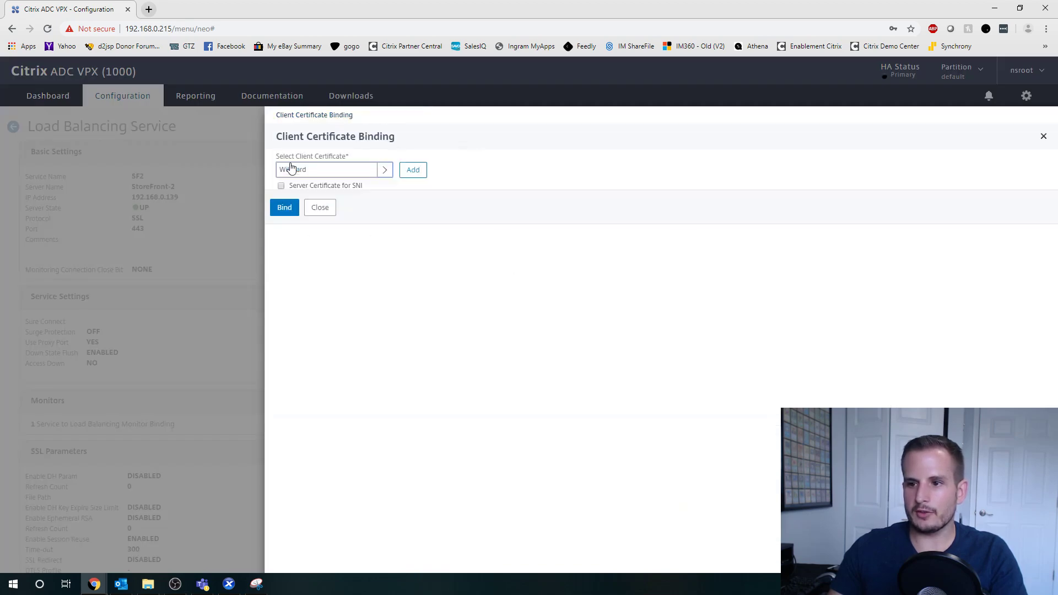
click(280, 207)
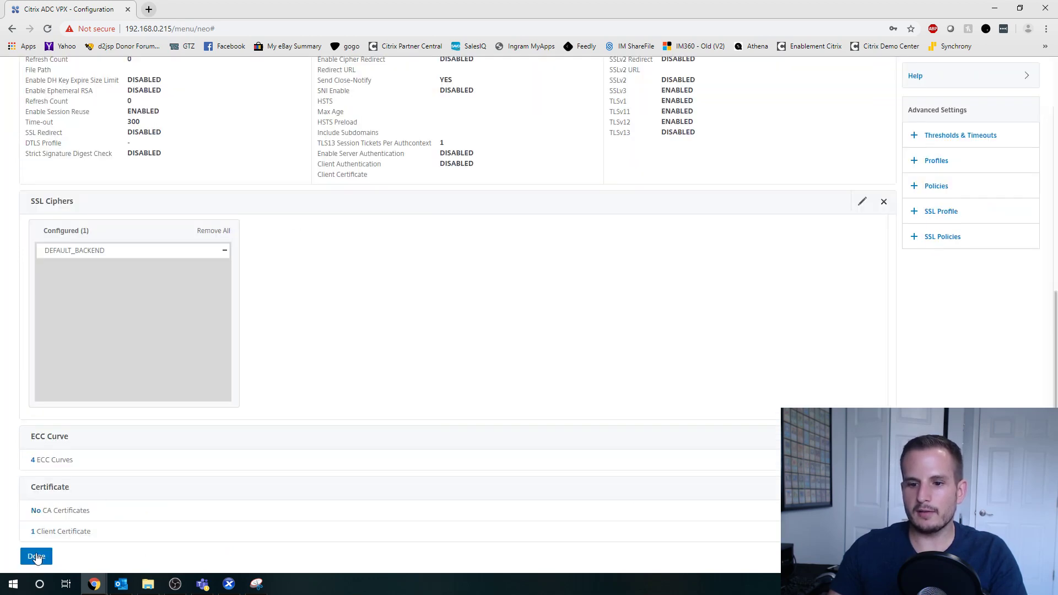
click(35, 556)
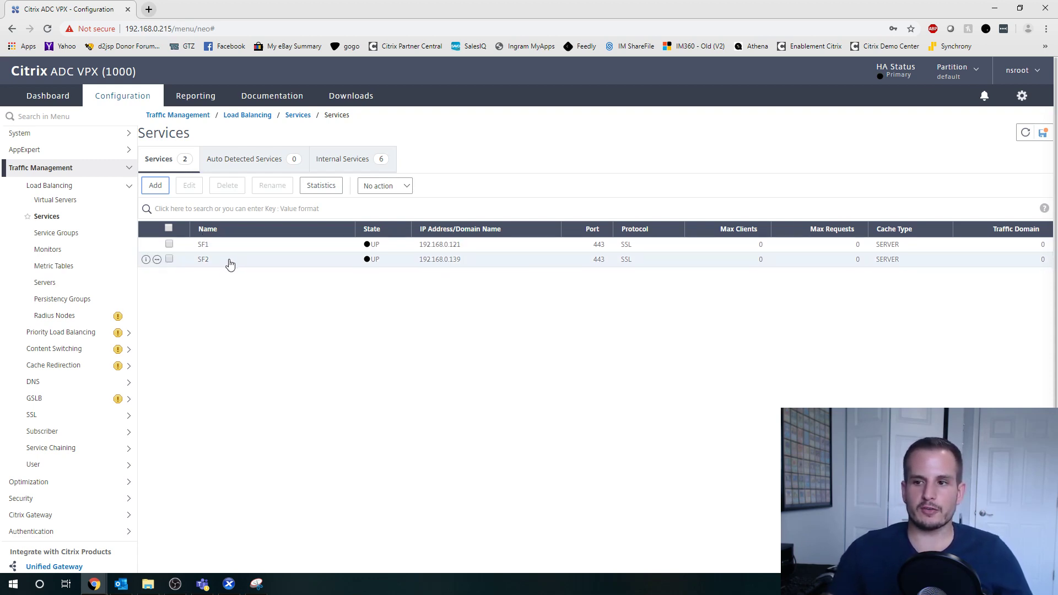
Delete the existing StoreFront-LB load balancing virtual server and confirm its removal.
click(60, 235)
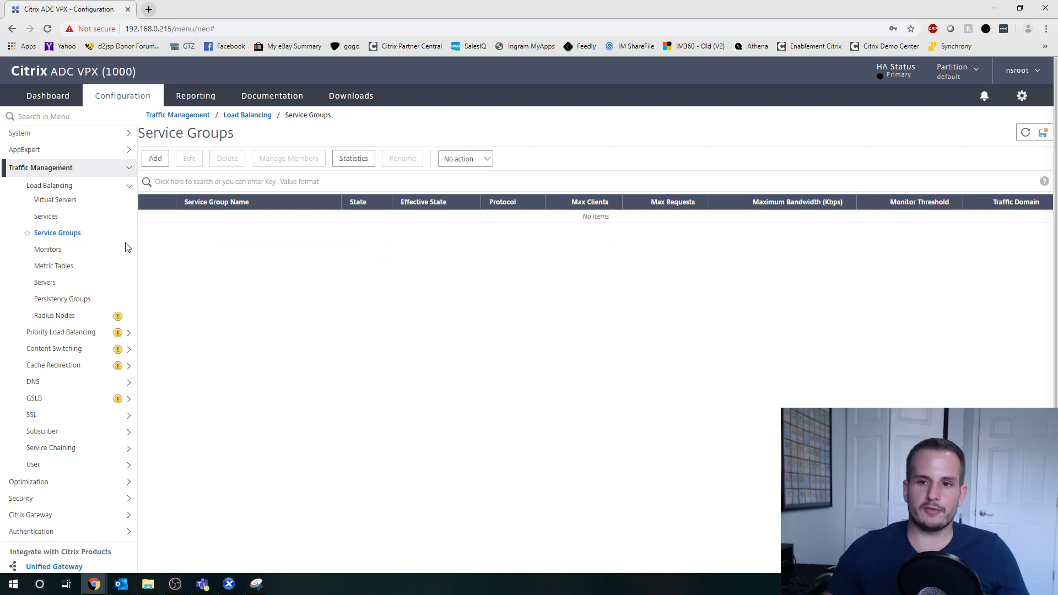
click(65, 202)
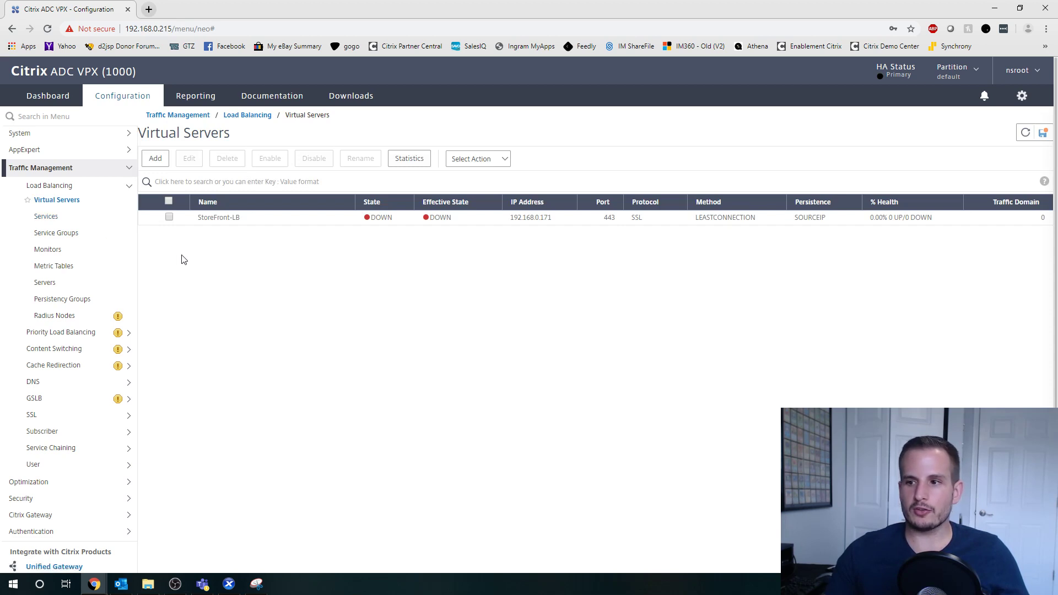
click(169, 218)
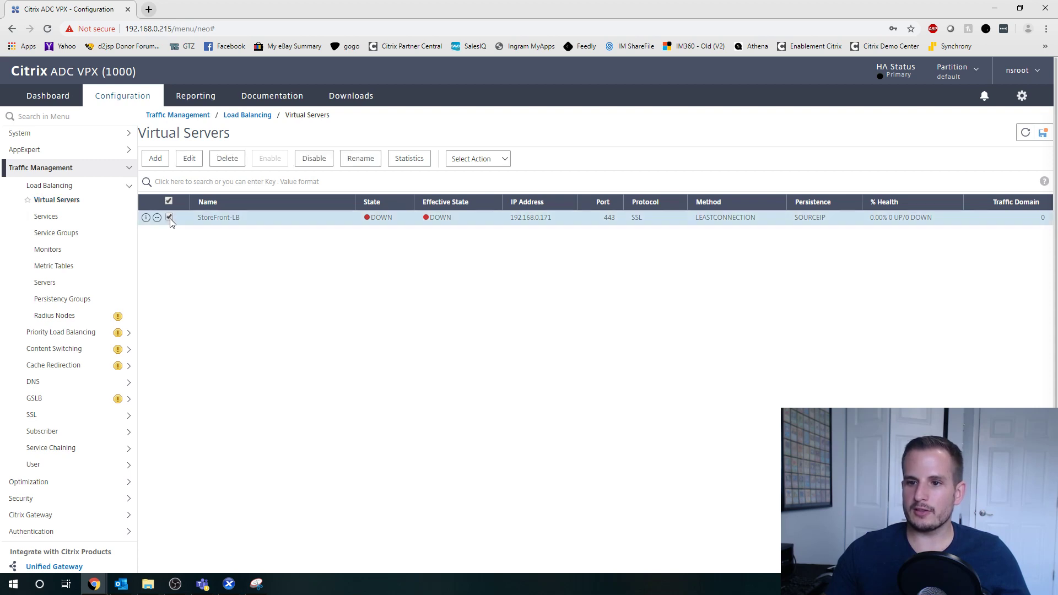
click(222, 165)
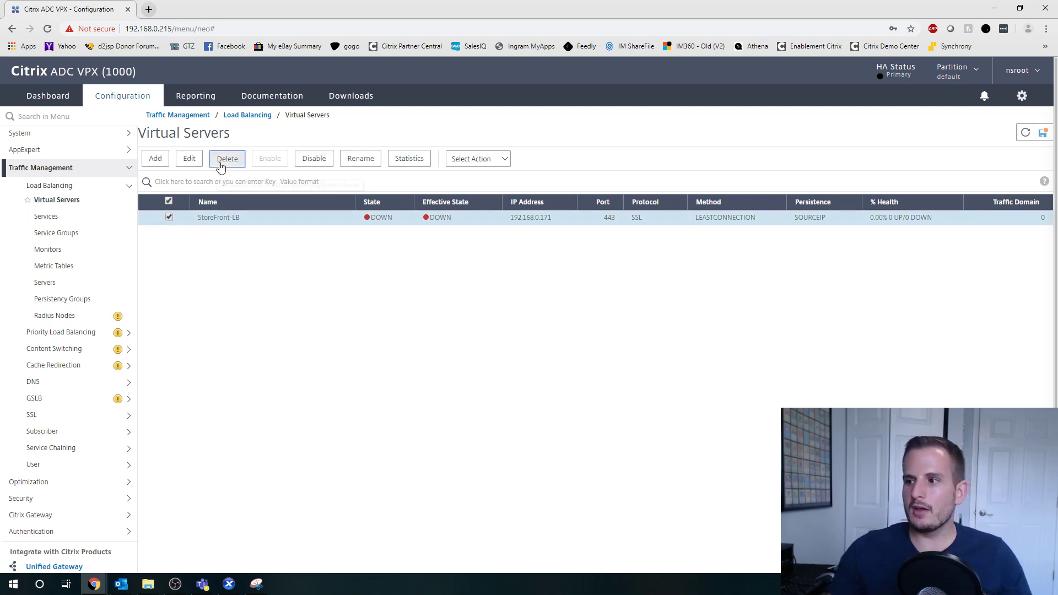
click(504, 341)
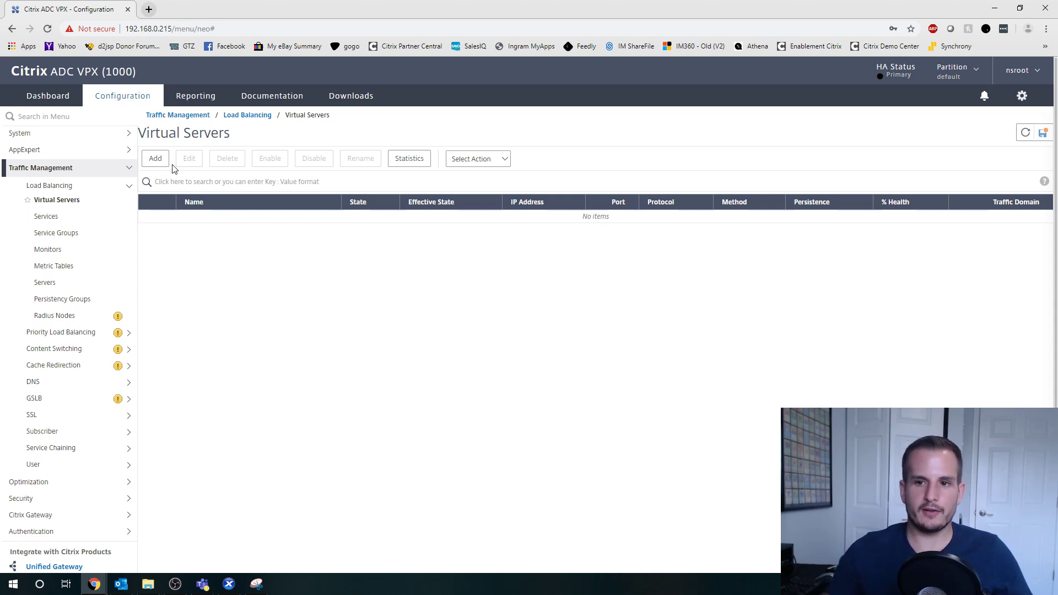
Create a load balancing virtual server named StoreFront-LB using the SSL protocol, IP address 192.168.0.171 and port 443.
click(156, 159)
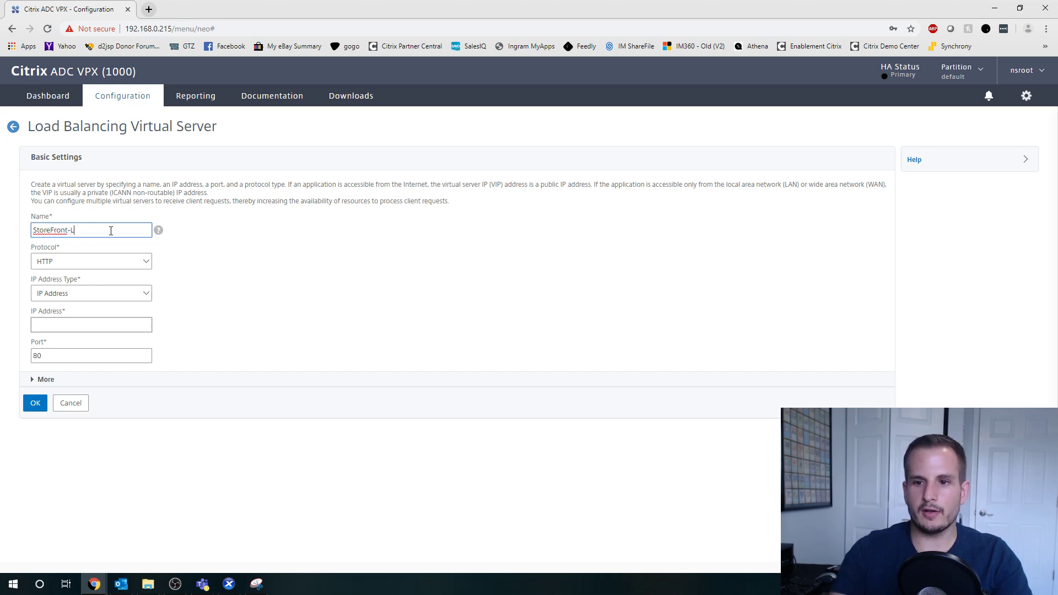
click(91, 261)
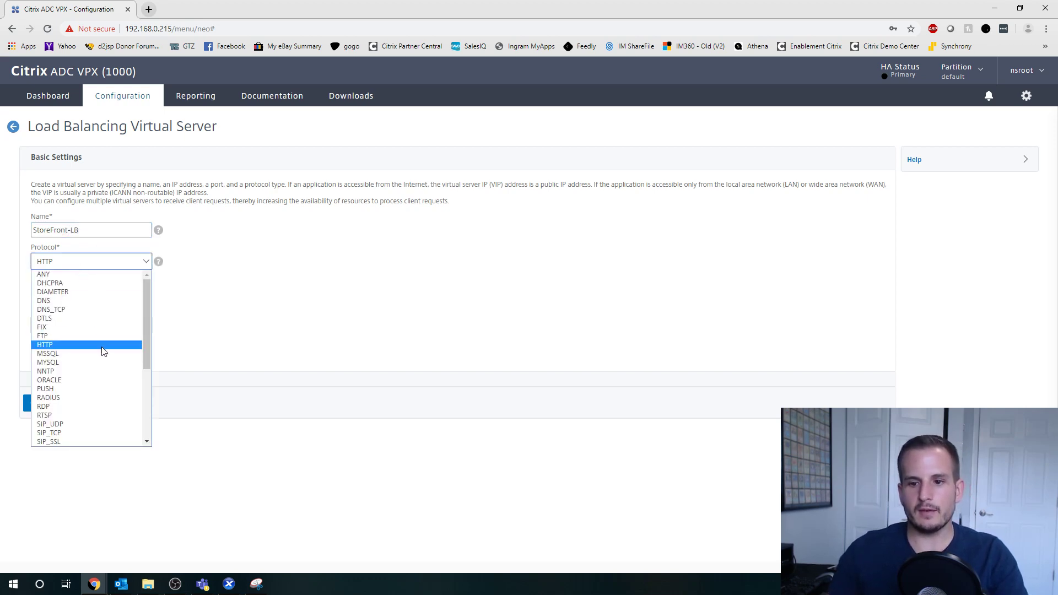
scroll(101, 352, down, 5)
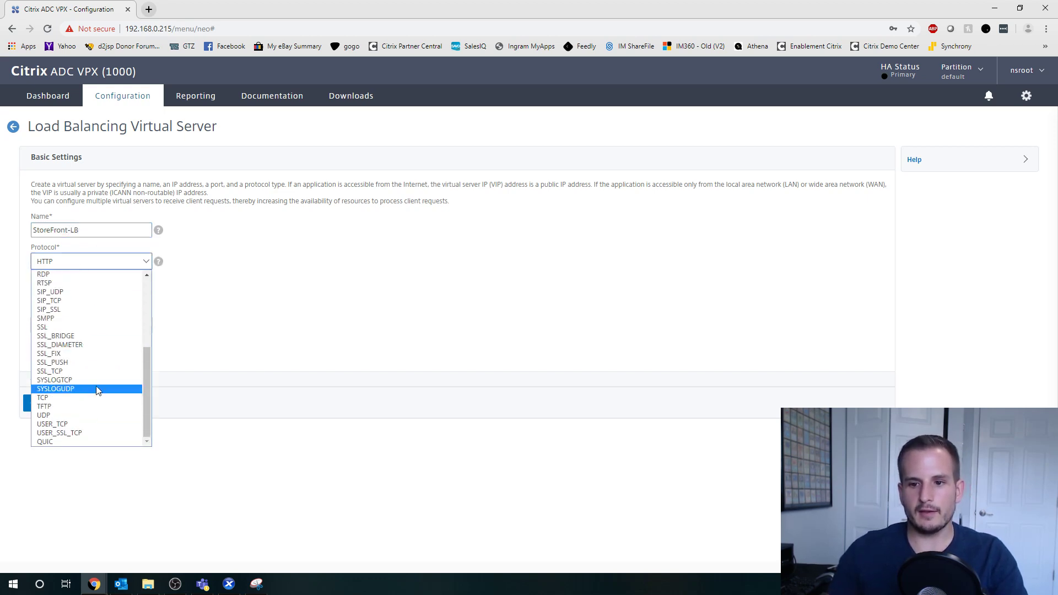
click(53, 328)
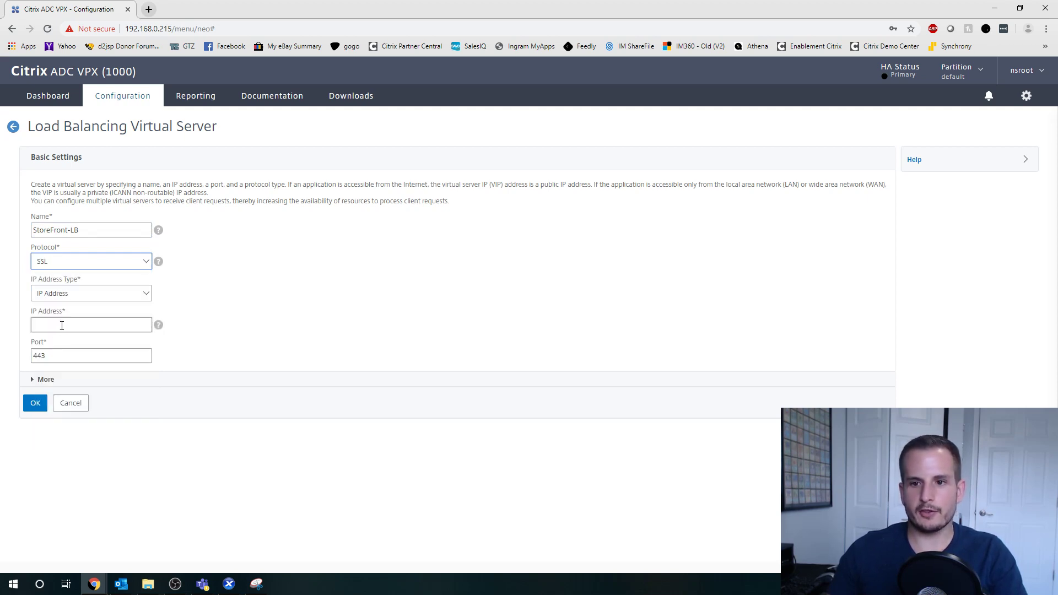
click(62, 325)
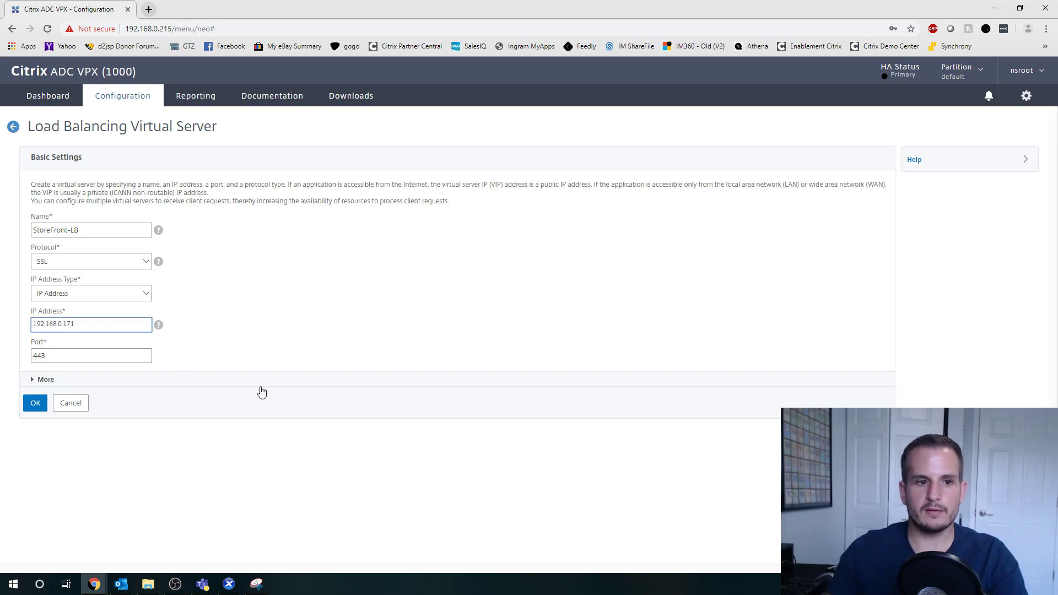
click(37, 403)
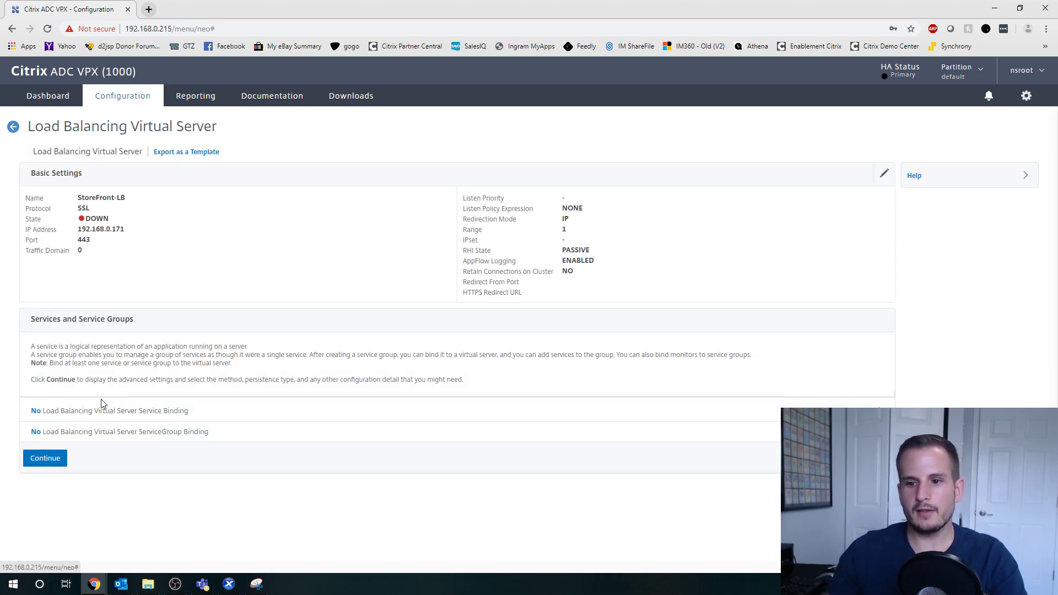
Bind the SF1 and SF2 services to the StoreFront-LB virtual server and continue to its certificate settings.
click(149, 412)
click(307, 152)
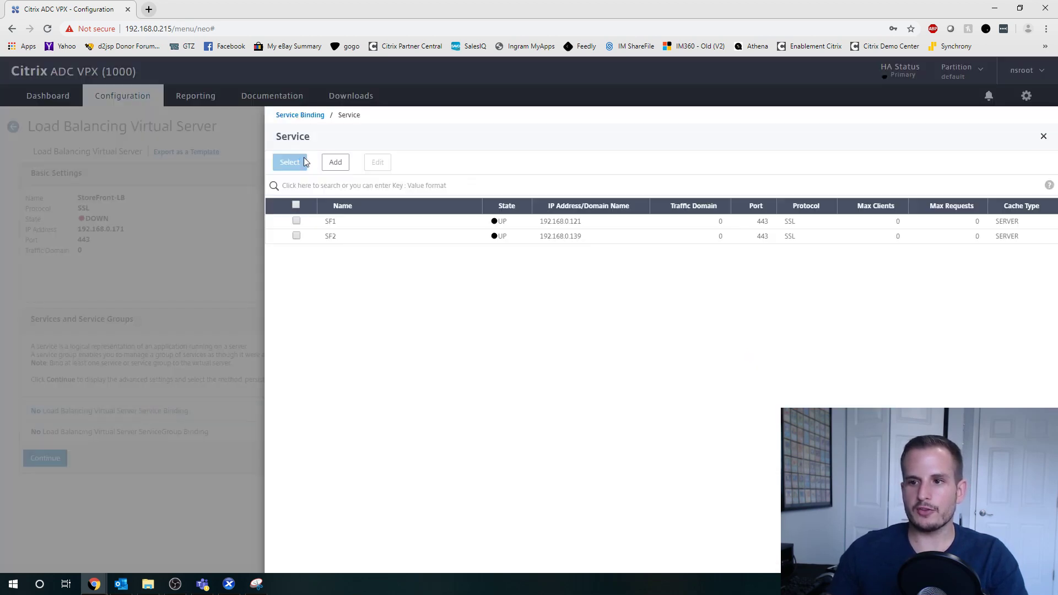
click(297, 222)
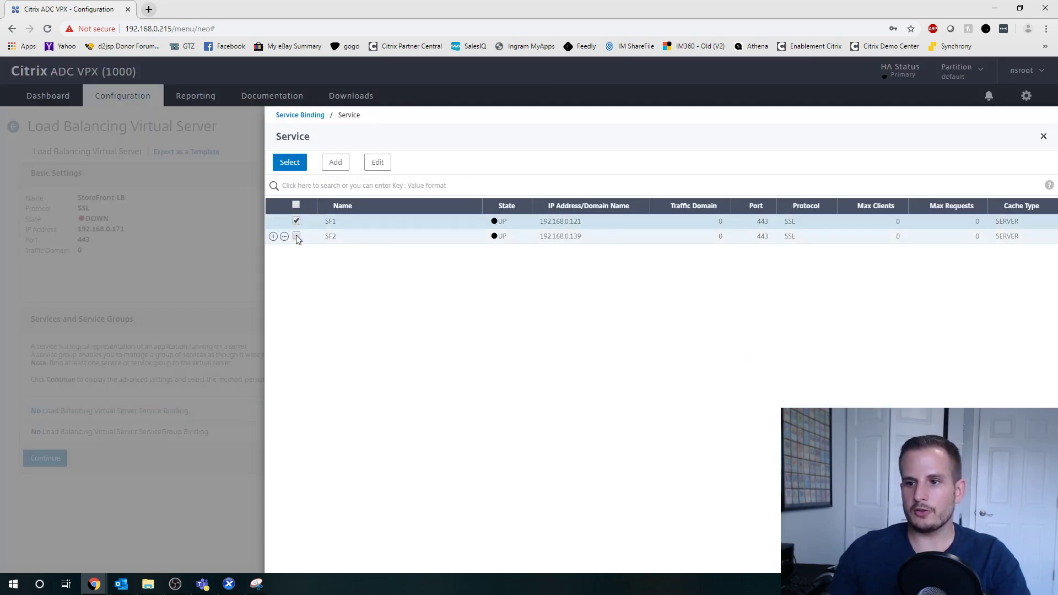
click(296, 235)
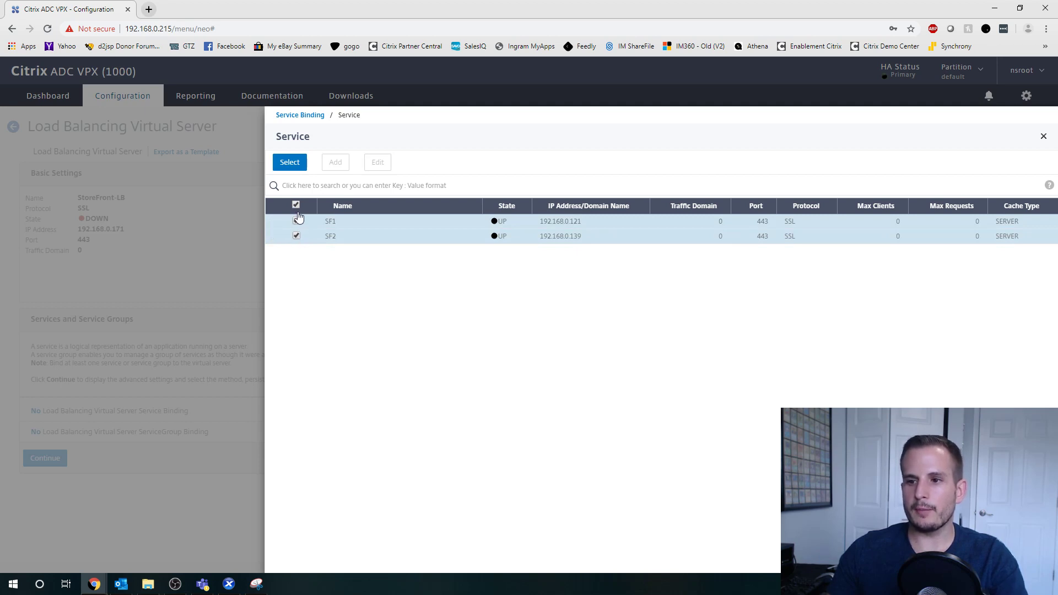
click(289, 164)
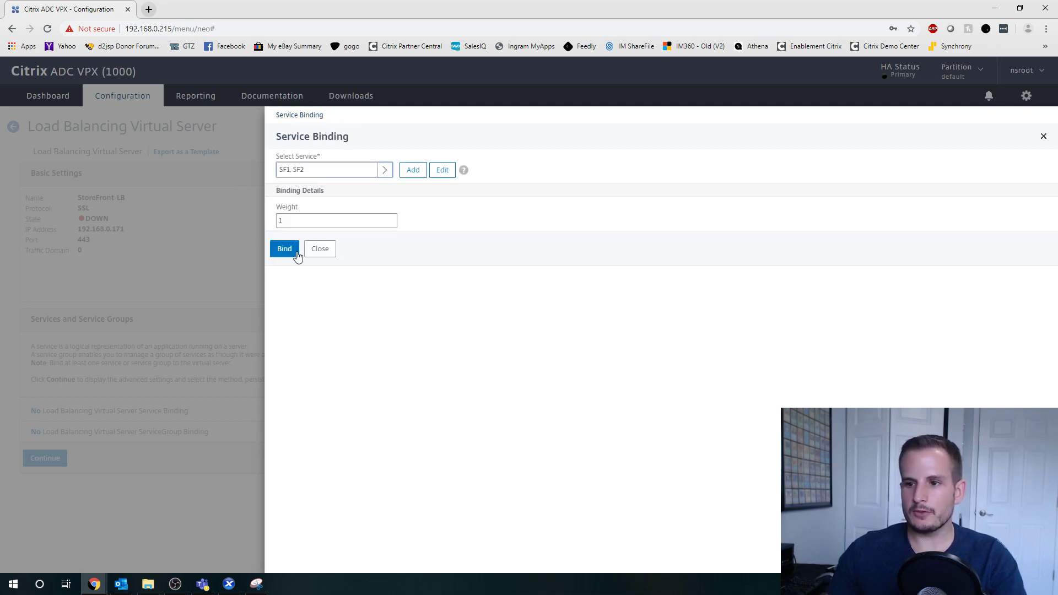
click(284, 249)
click(63, 463)
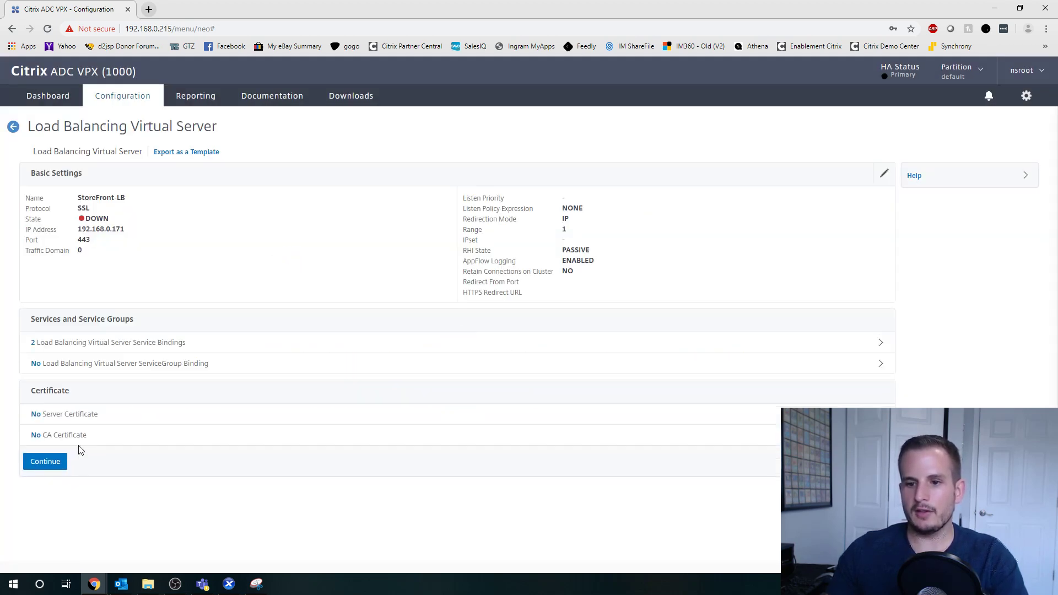
Bind the Wildcard server certificate to the StoreFront-LB virtual server and continue to its advanced settings.
click(131, 420)
click(304, 156)
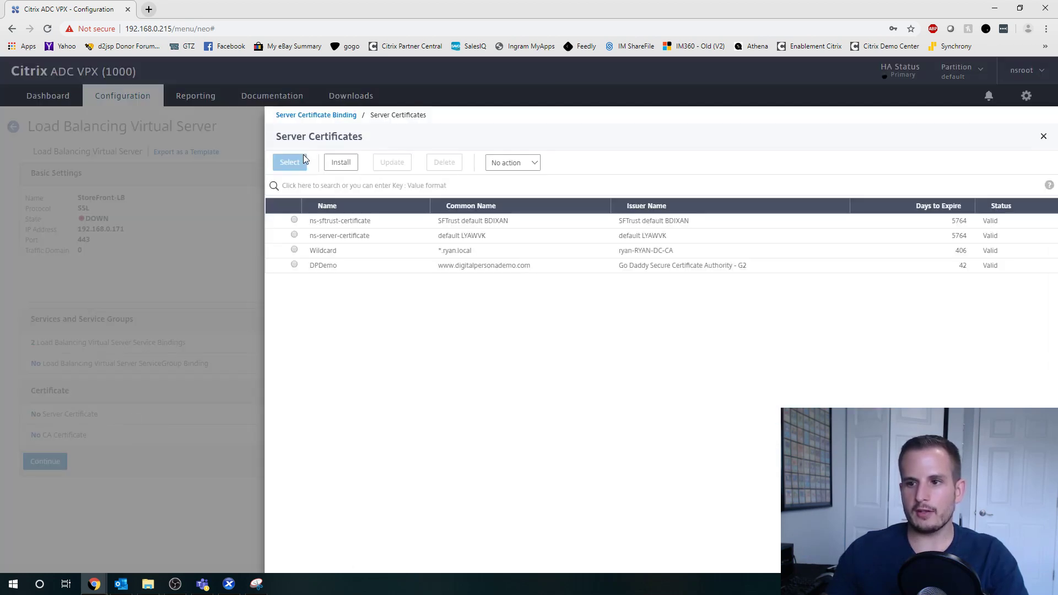
click(293, 251)
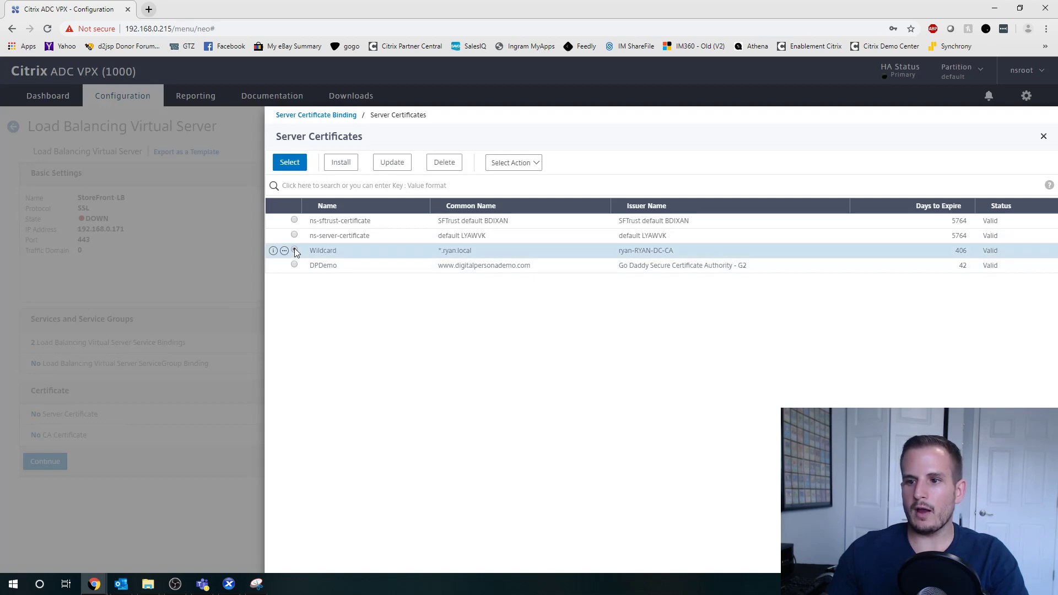
click(288, 162)
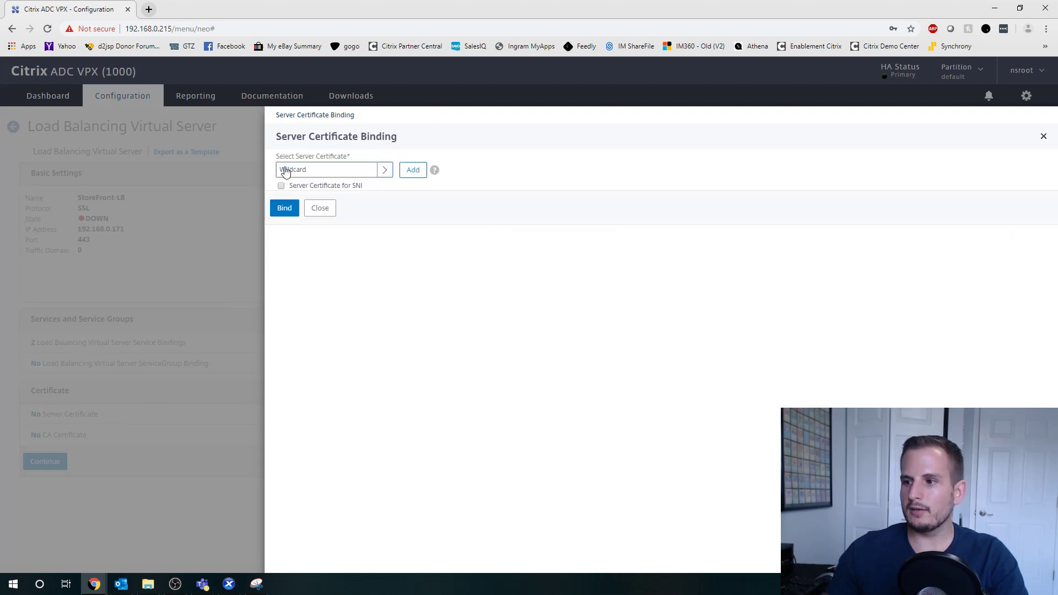
click(284, 208)
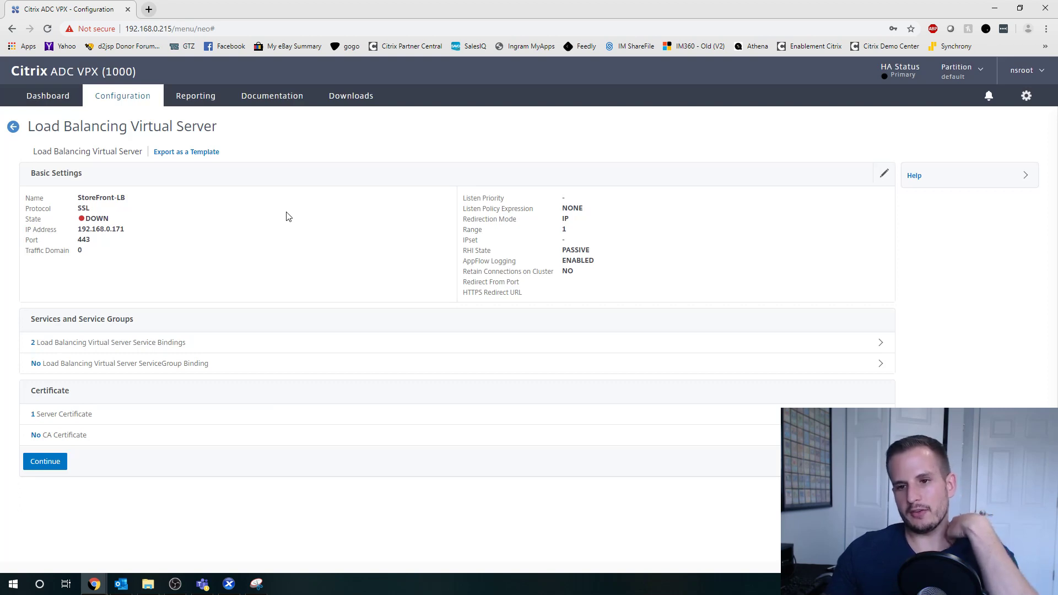
click(39, 465)
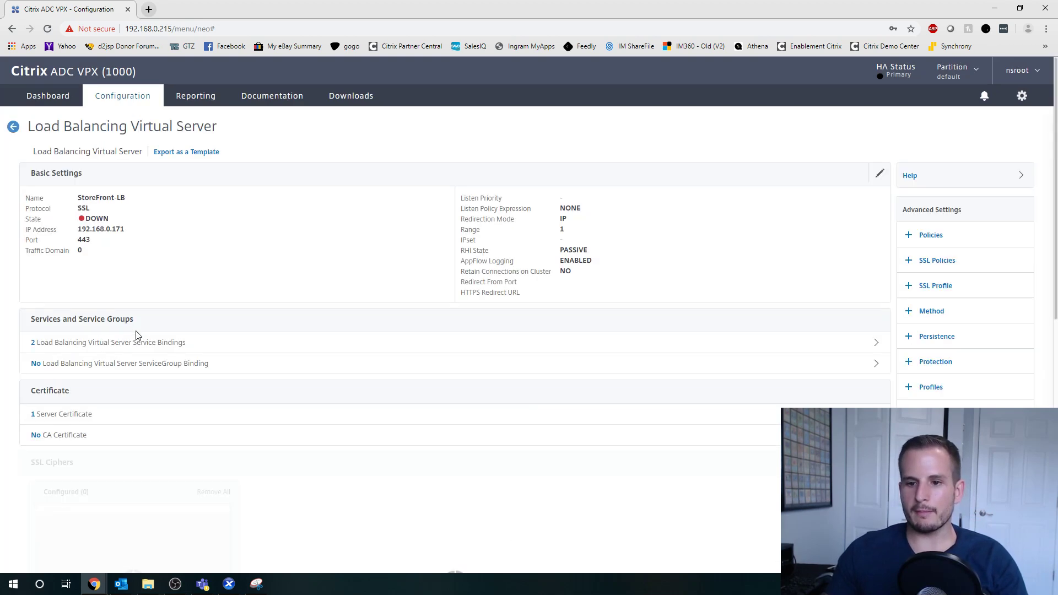
Add the method section to the StoreFront-LB virtual server and set its load balancing method to LEASTCONNECTION.
scroll(226, 362, down, 5)
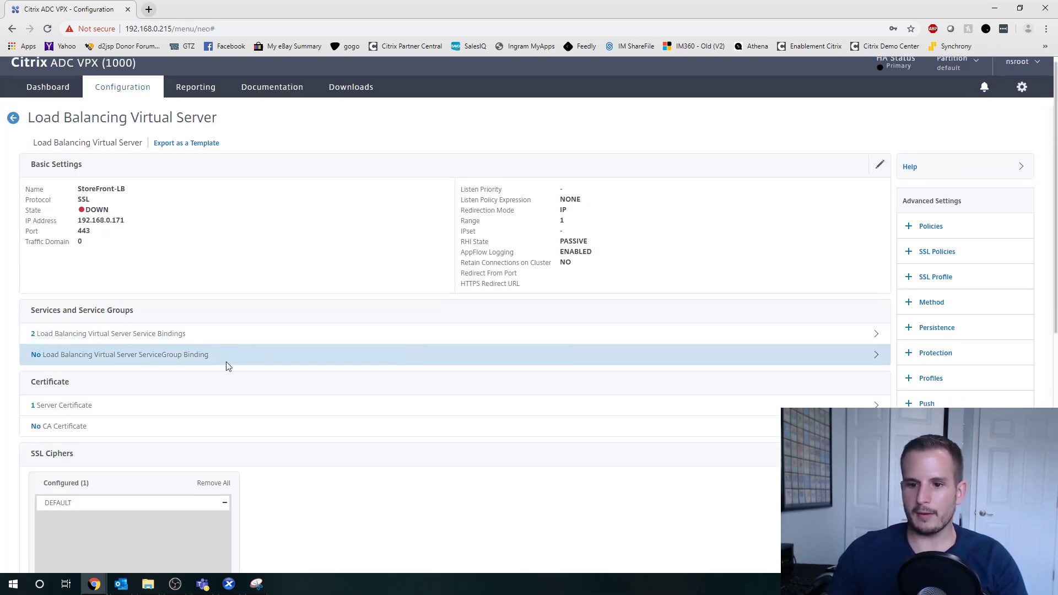
scroll(204, 368, up, 2)
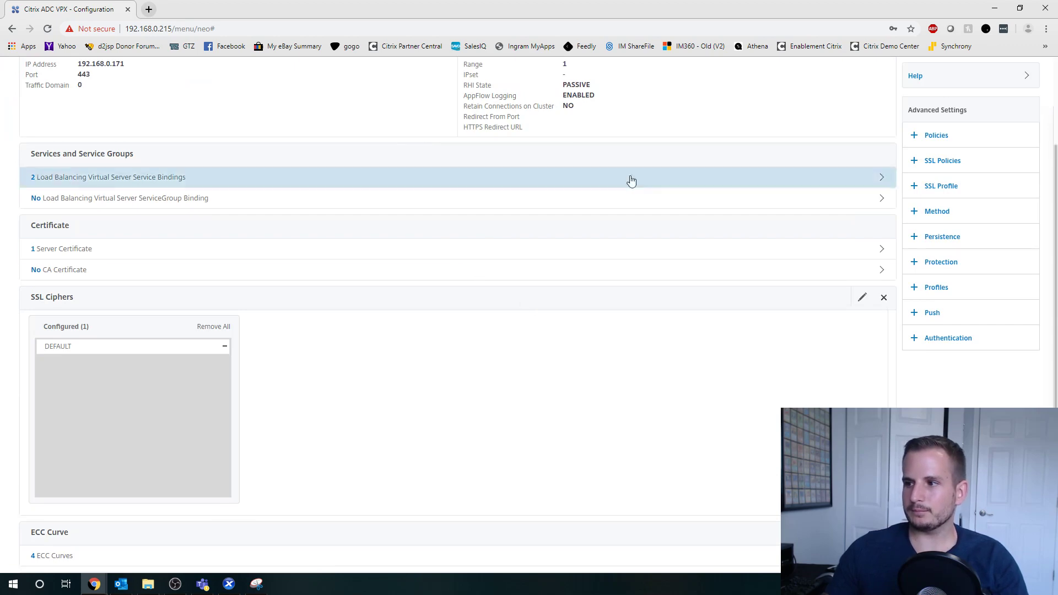
scroll(491, 251, down, 5)
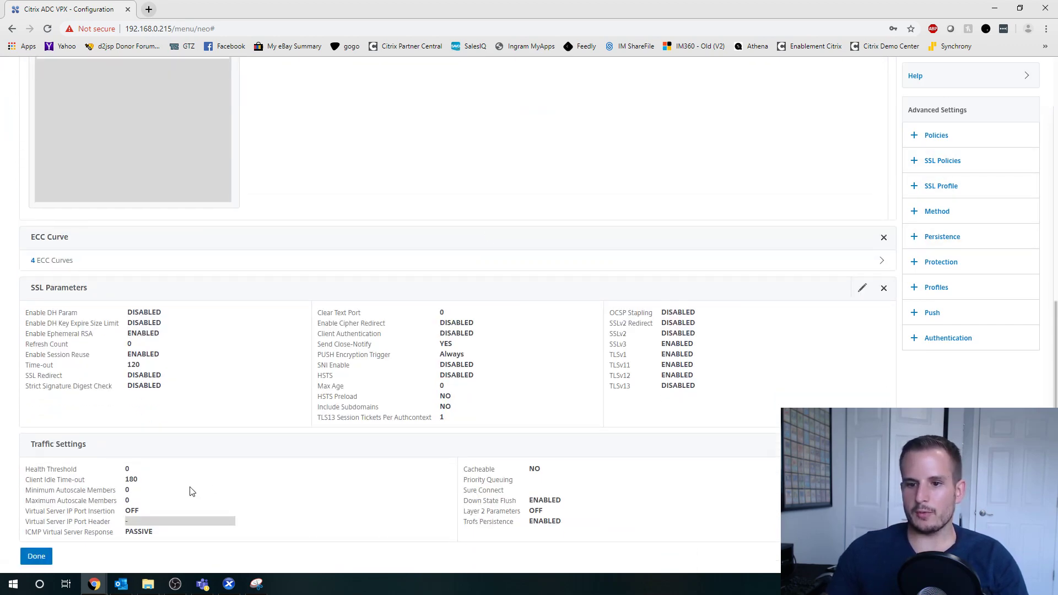
scroll(688, 301, up, 5)
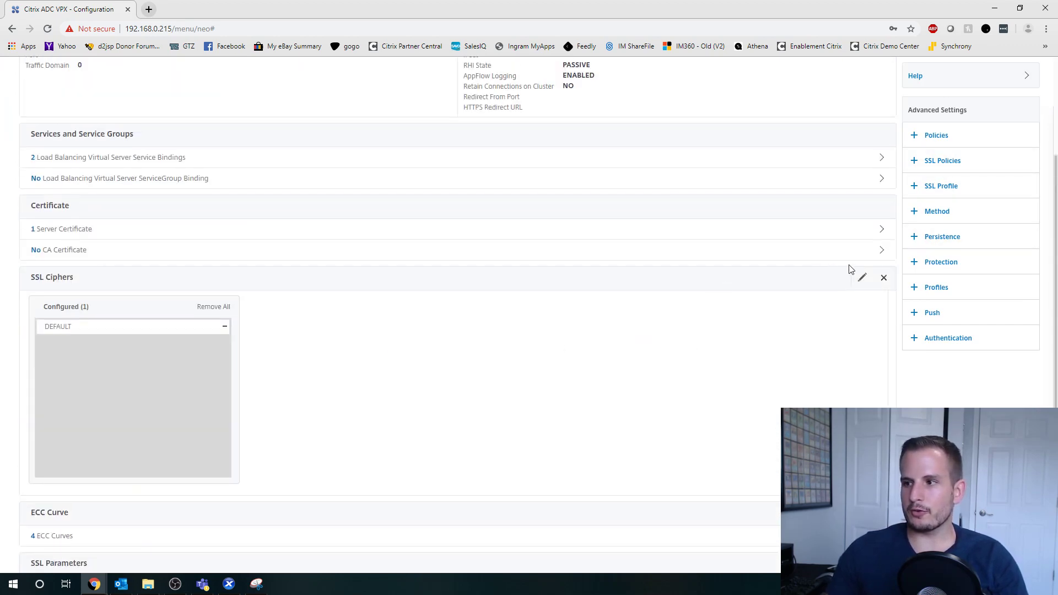
click(934, 215)
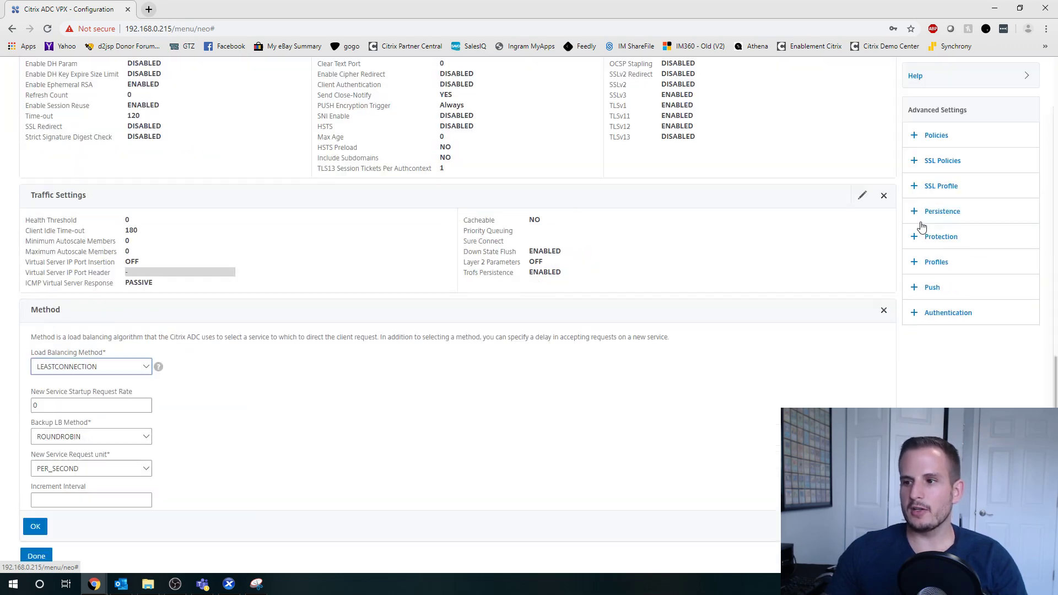
click(132, 367)
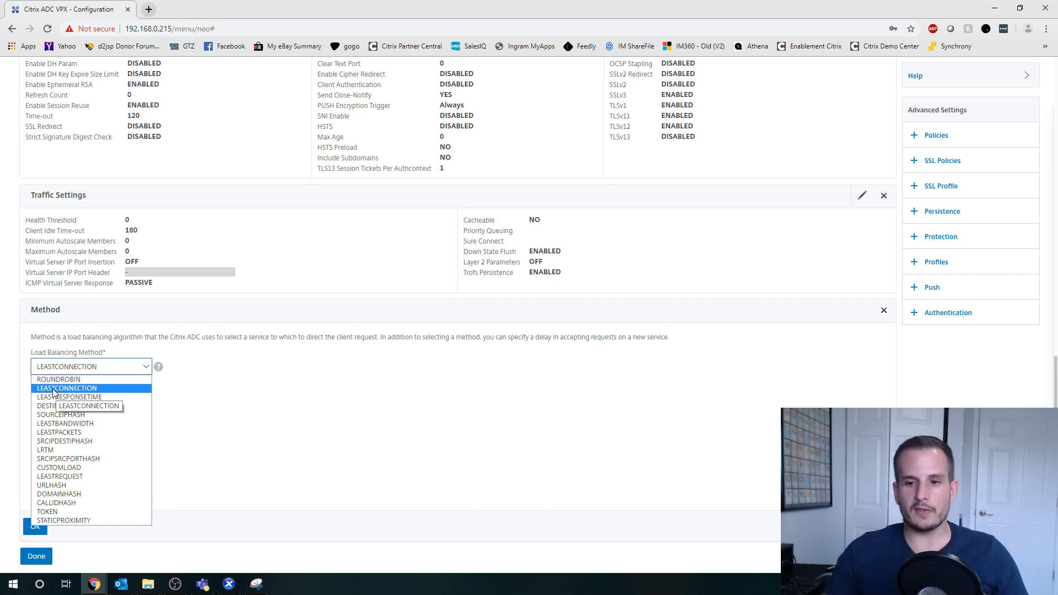
click(95, 388)
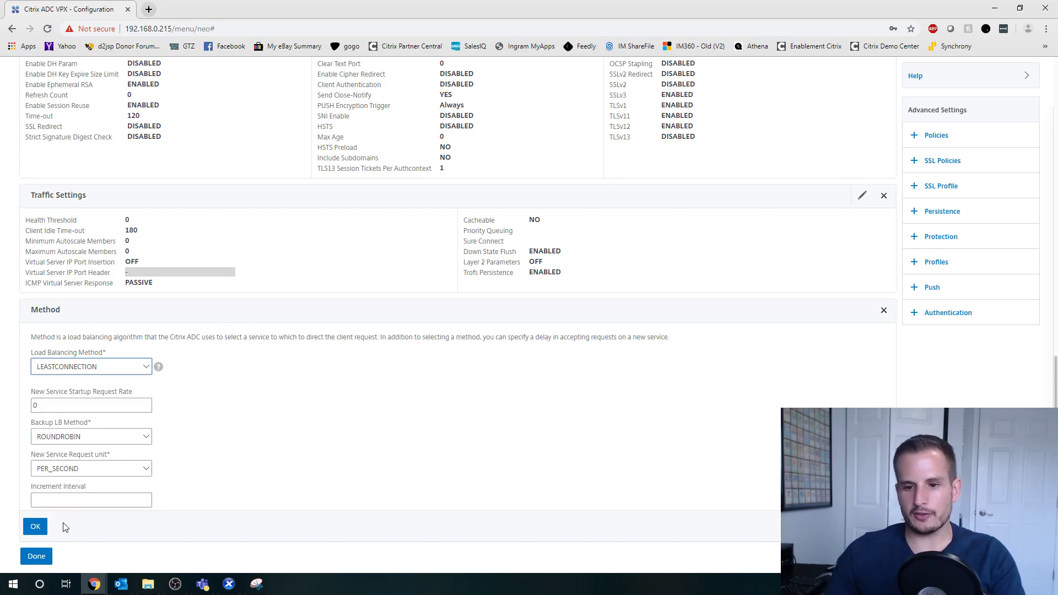
click(39, 527)
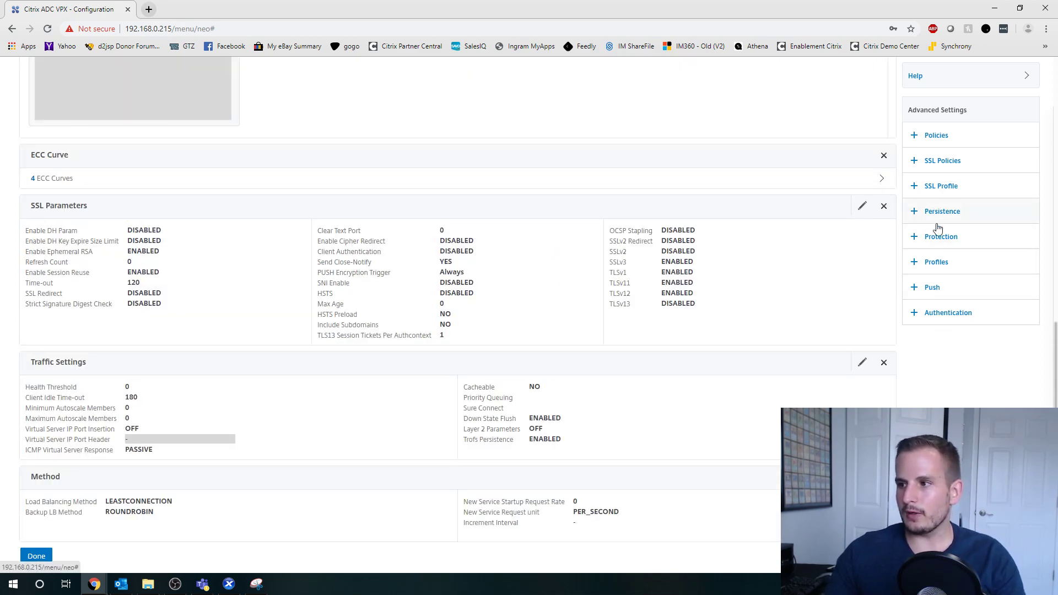
Add the persistence section to the StoreFront-LB virtual server and set the persistence type to SOURCEIP.
click(937, 214)
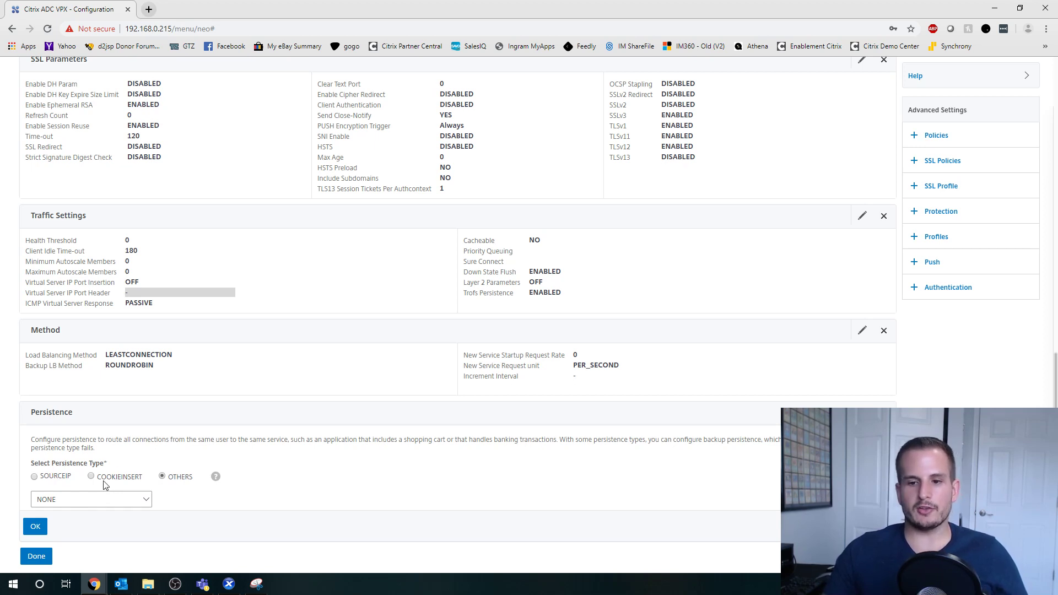
click(34, 476)
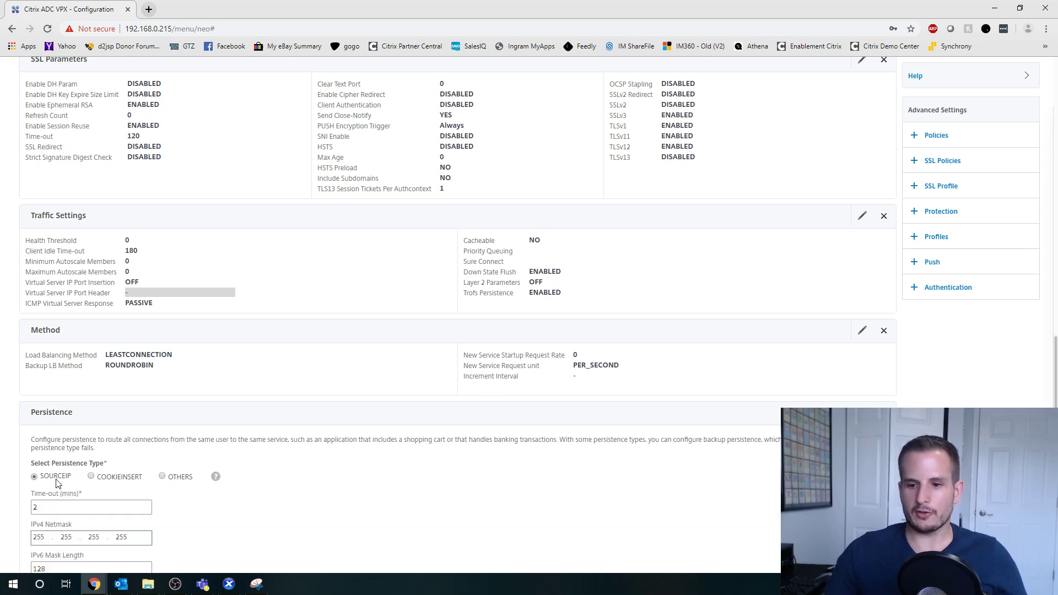
scroll(58, 485, down, 1)
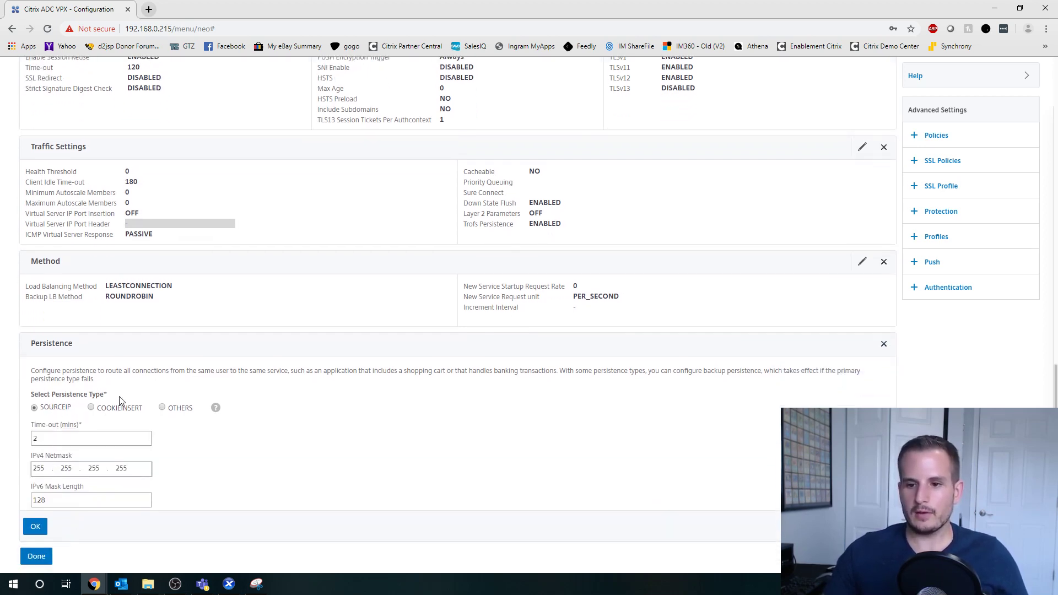
click(46, 527)
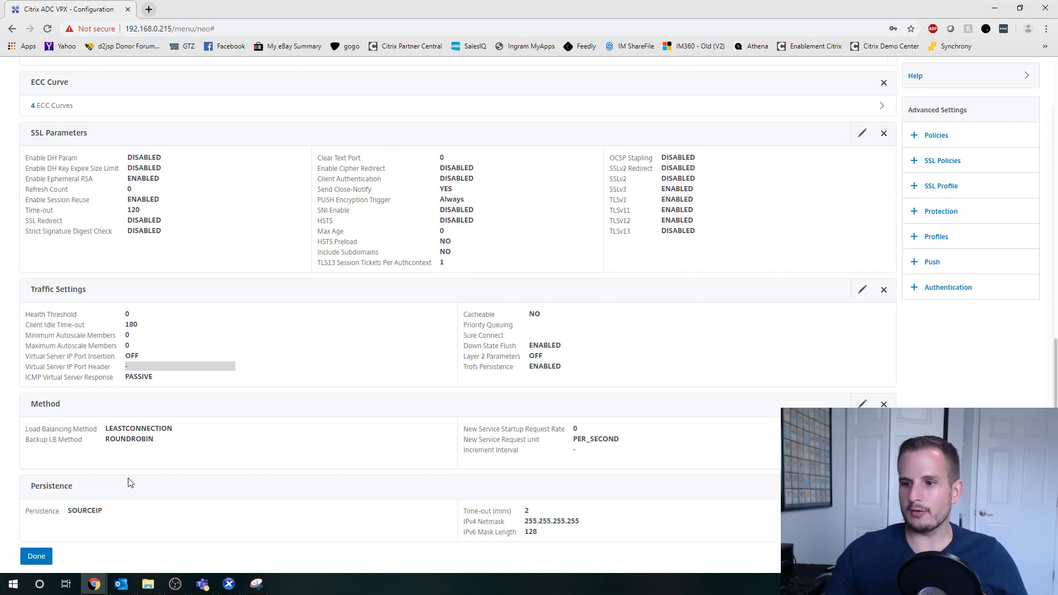
Finish the StoreFront-LB virtual server setup and save the appliance's running configuration.
click(48, 552)
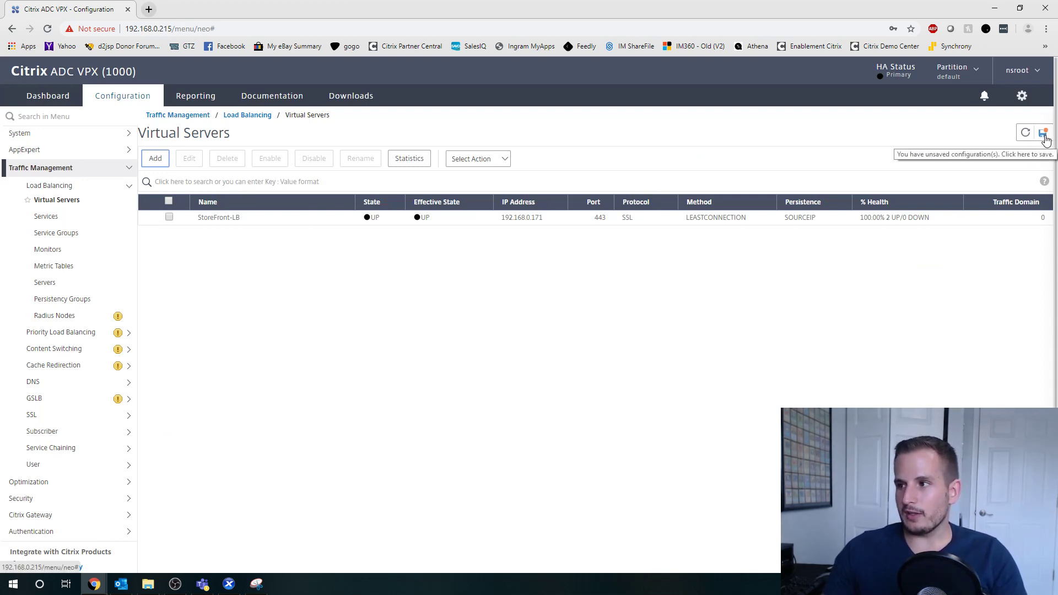
click(1044, 138)
click(526, 339)
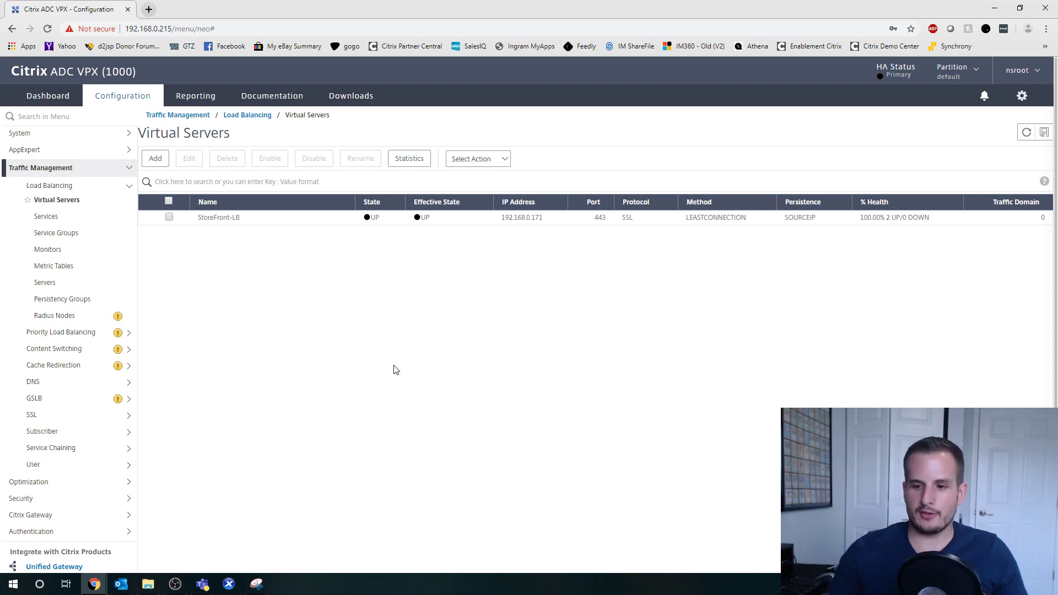
Switch to XenCenter, dismiss the Citrix Receiver logon, and examine the Store Service's store URL in StoreFront on the XDC / SF .121 machine.
click(229, 584)
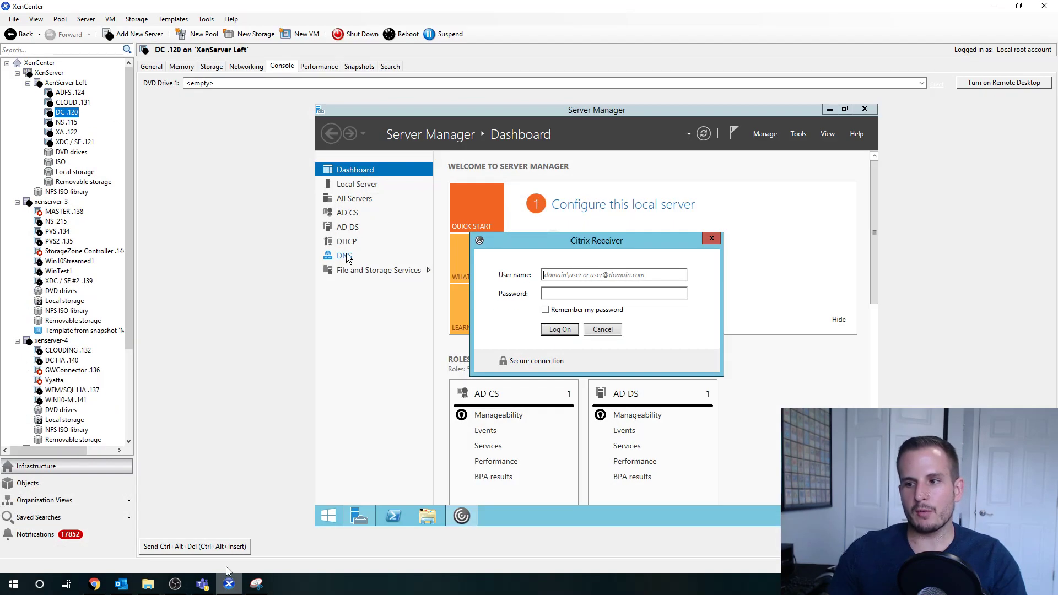
click(611, 329)
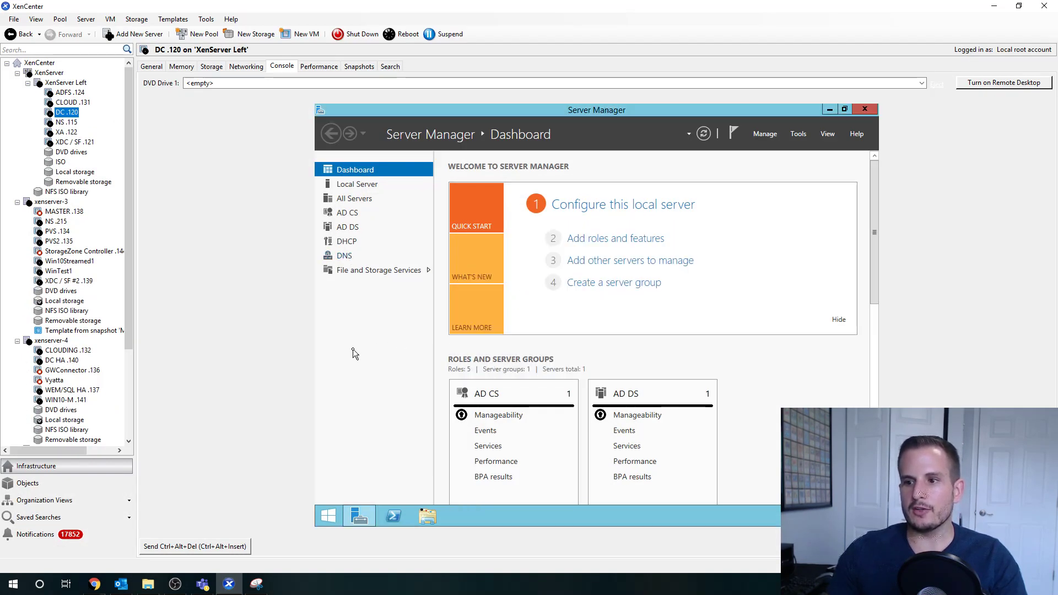
click(66, 142)
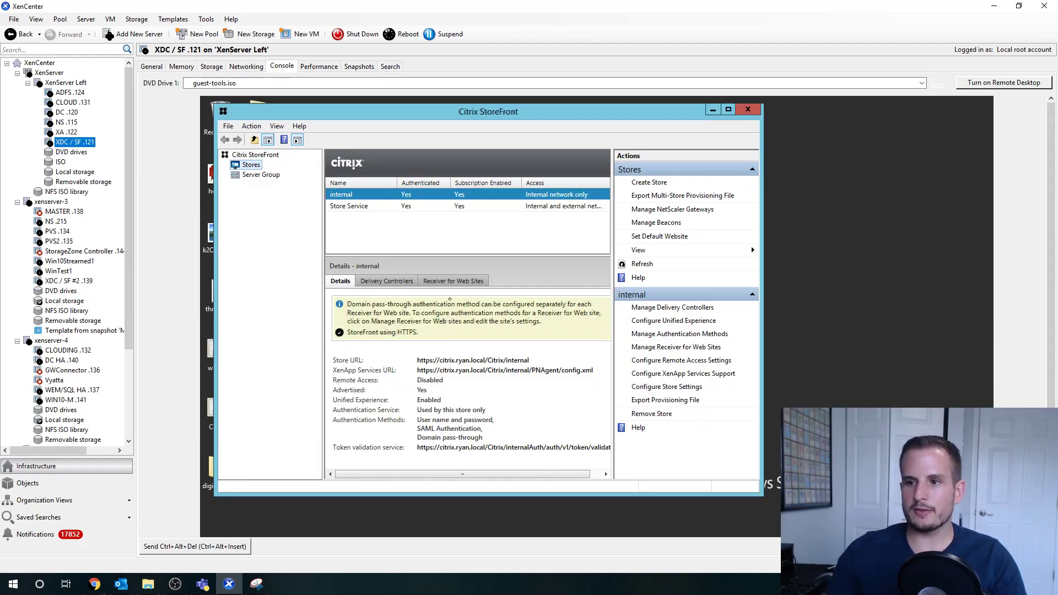
click(369, 209)
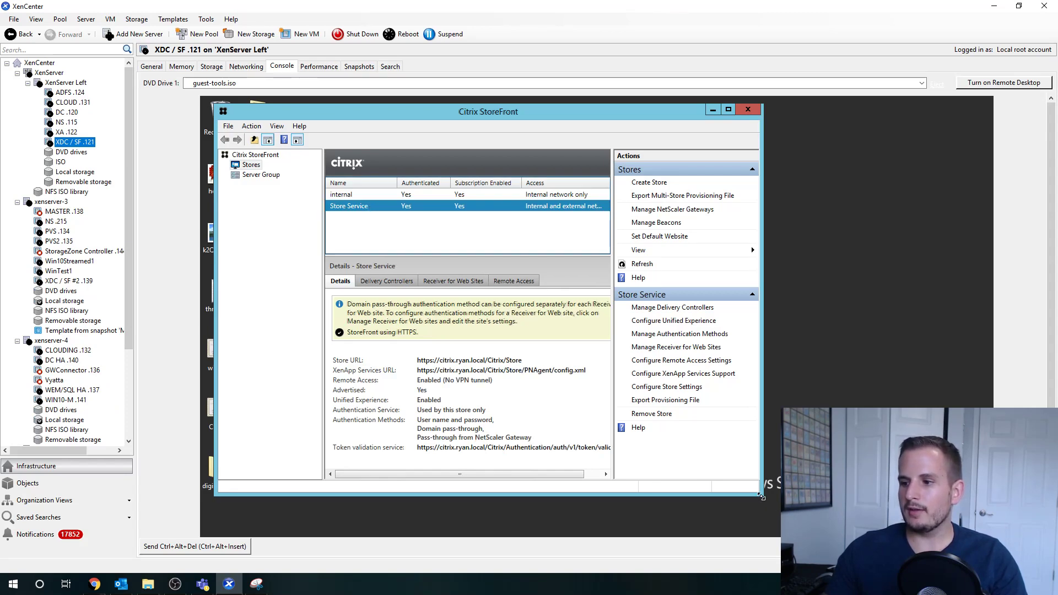
drag(771, 505, 894, 510)
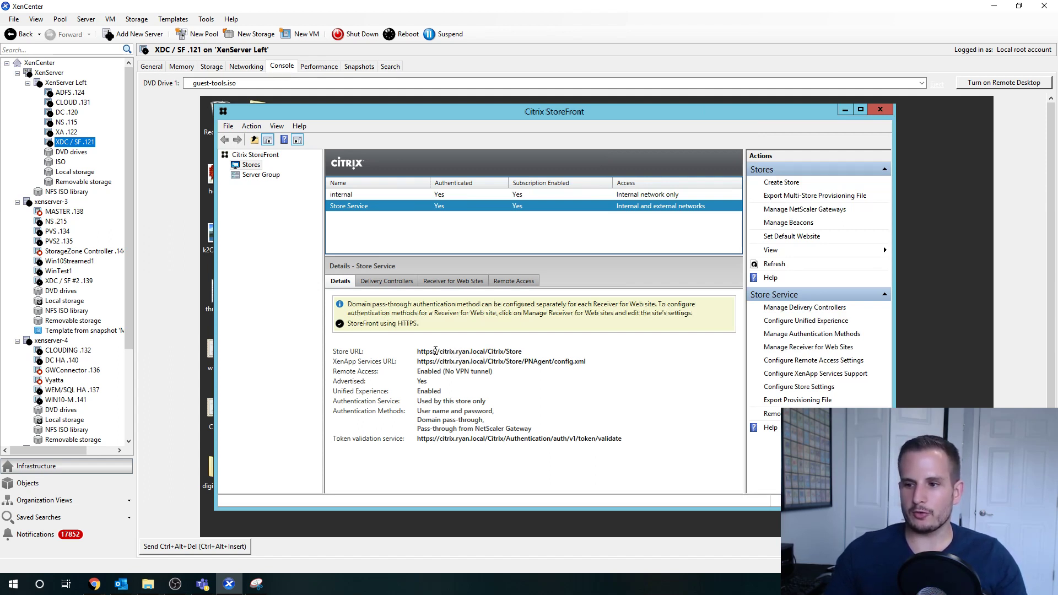
drag(440, 351, 453, 355)
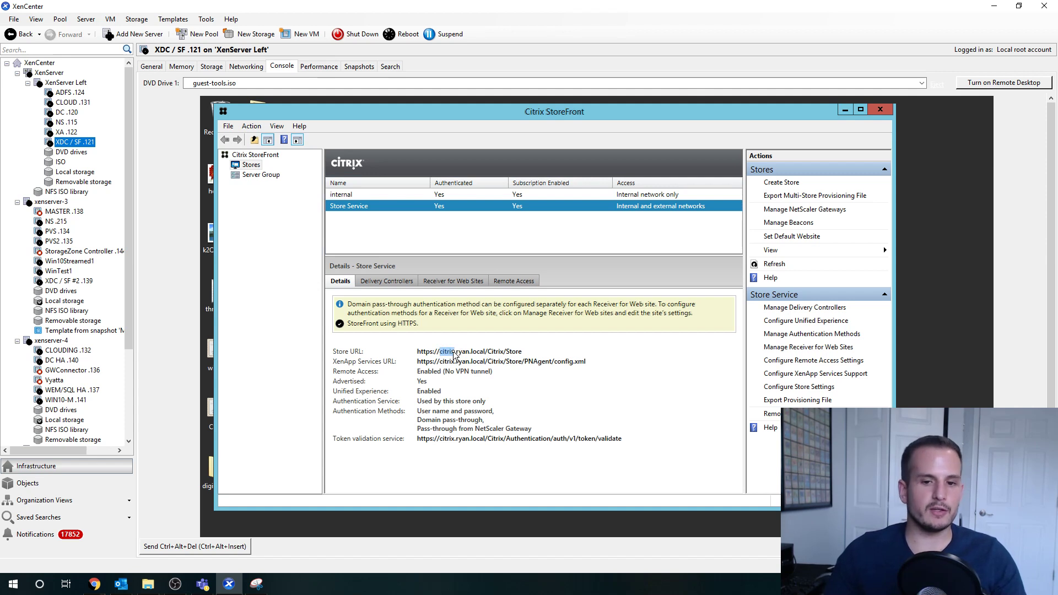
On the DC .120 machine, open DNS Manager and display the ryan.local forward lookup zone.
click(65, 112)
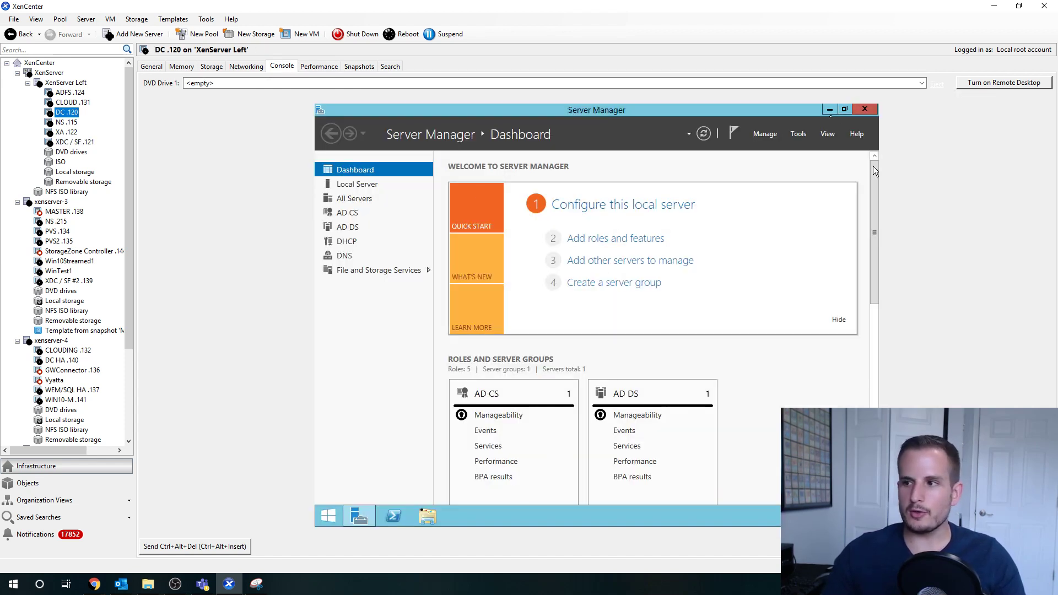
click(798, 134)
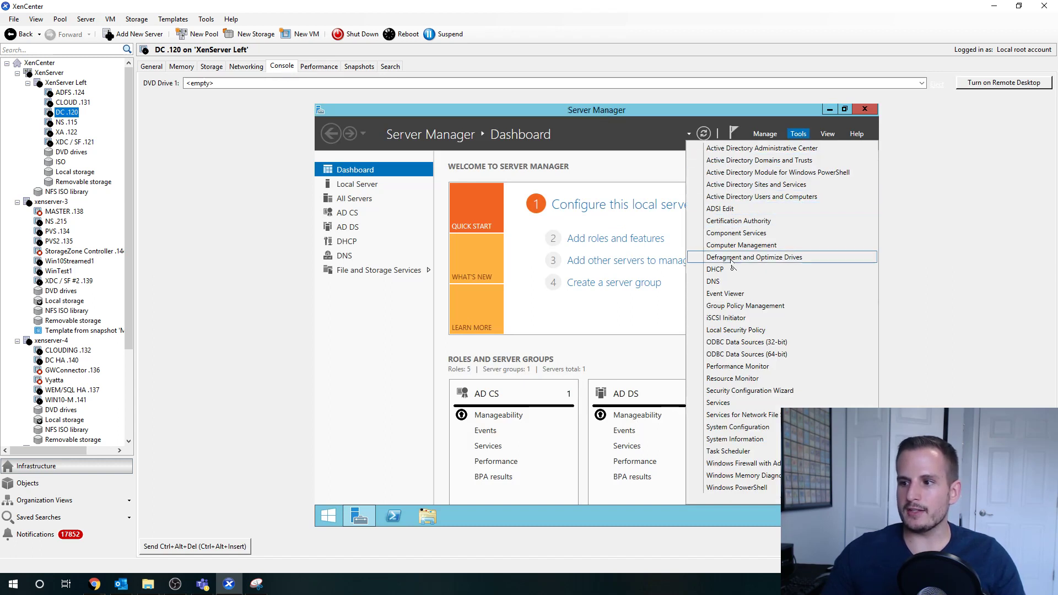
click(739, 281)
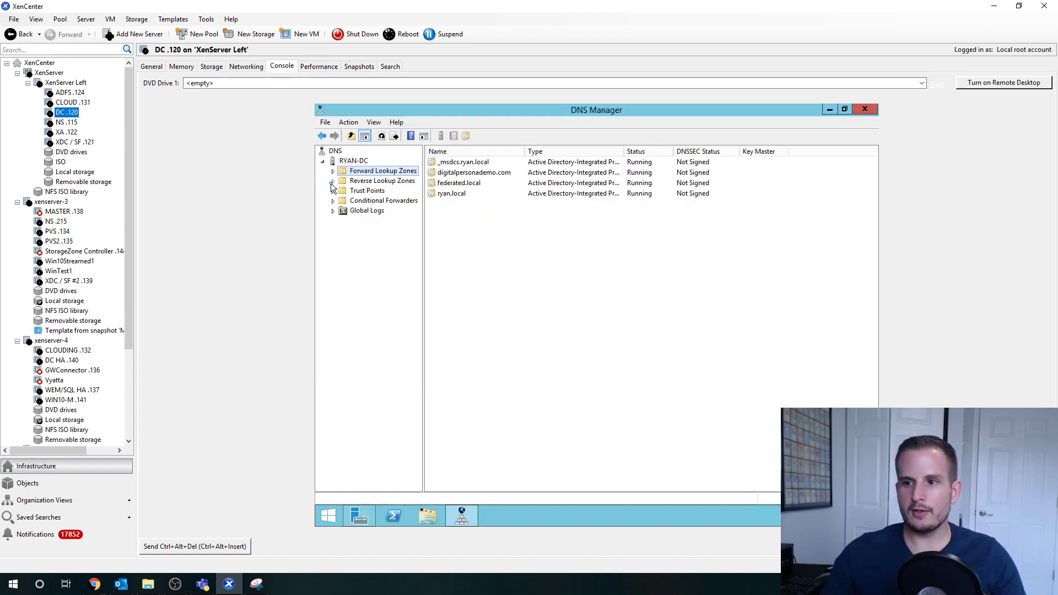
click(333, 171)
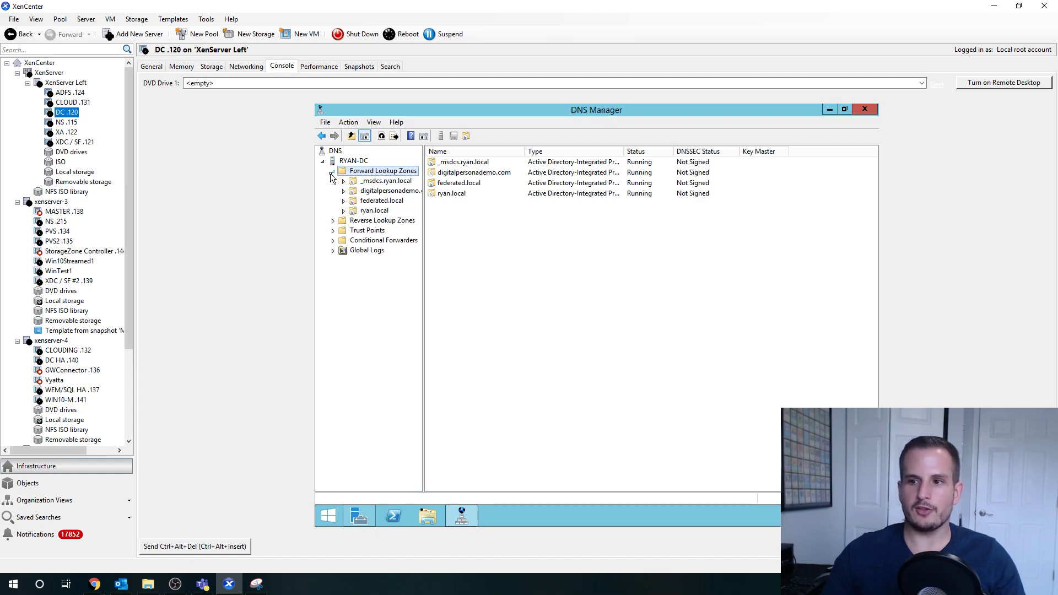
click(355, 211)
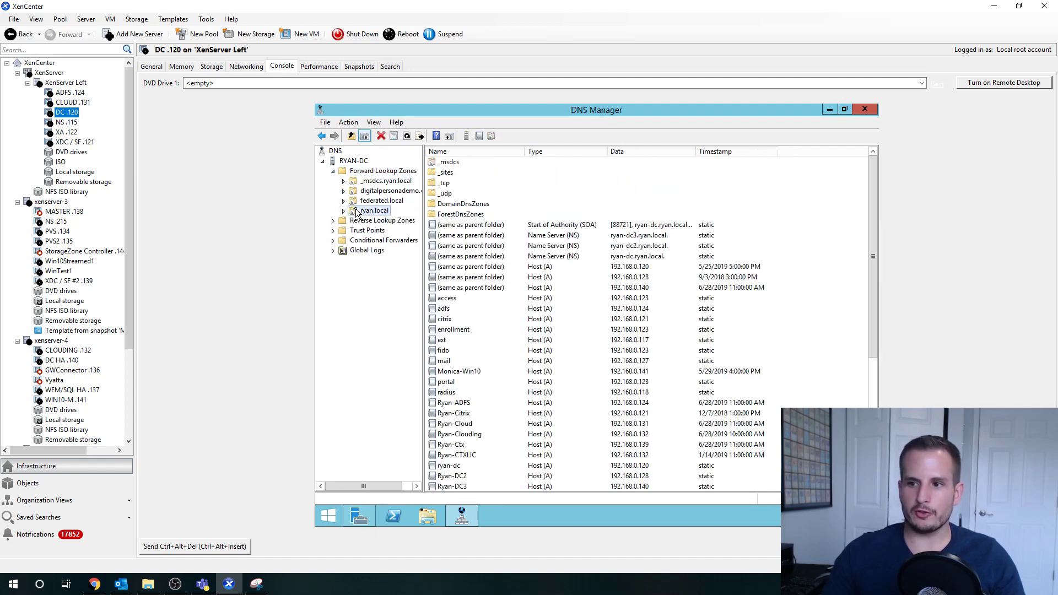
Delete the existing citrix host record from the ryan.local zone.
click(461, 320)
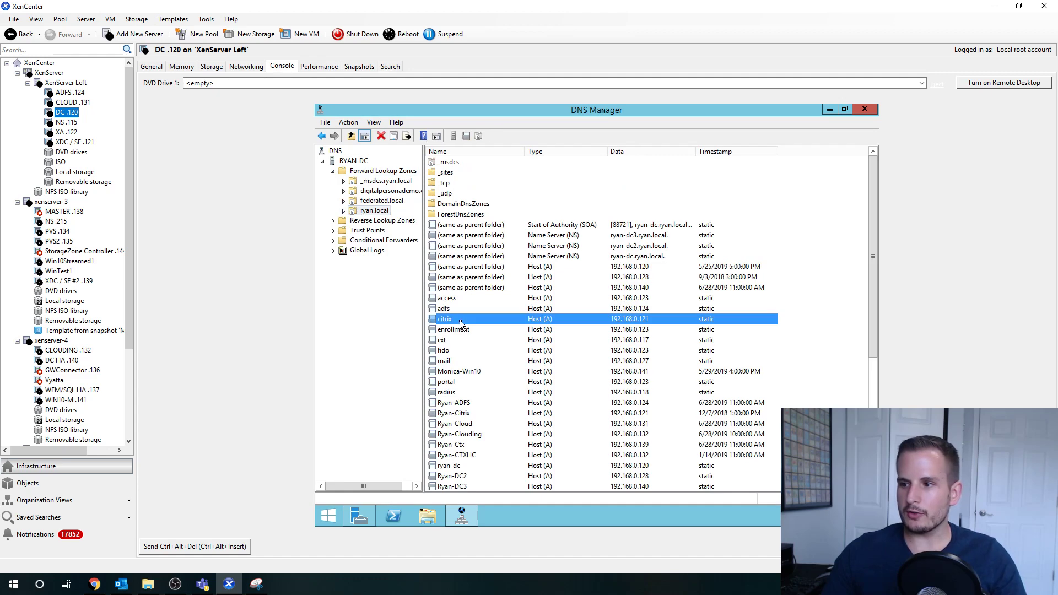
scroll(481, 332, down, 6)
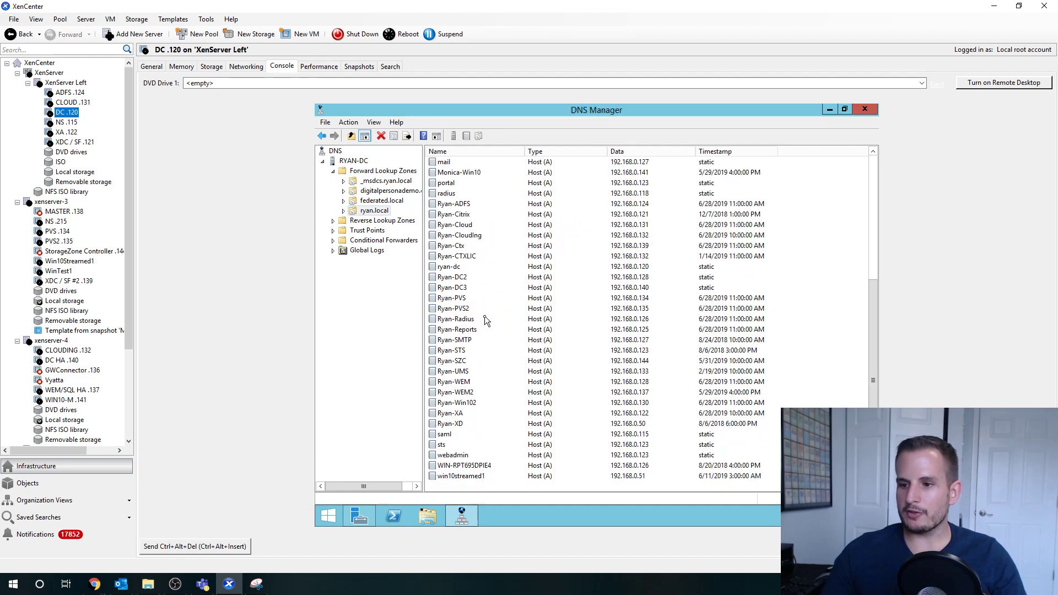
scroll(482, 303, up, 6)
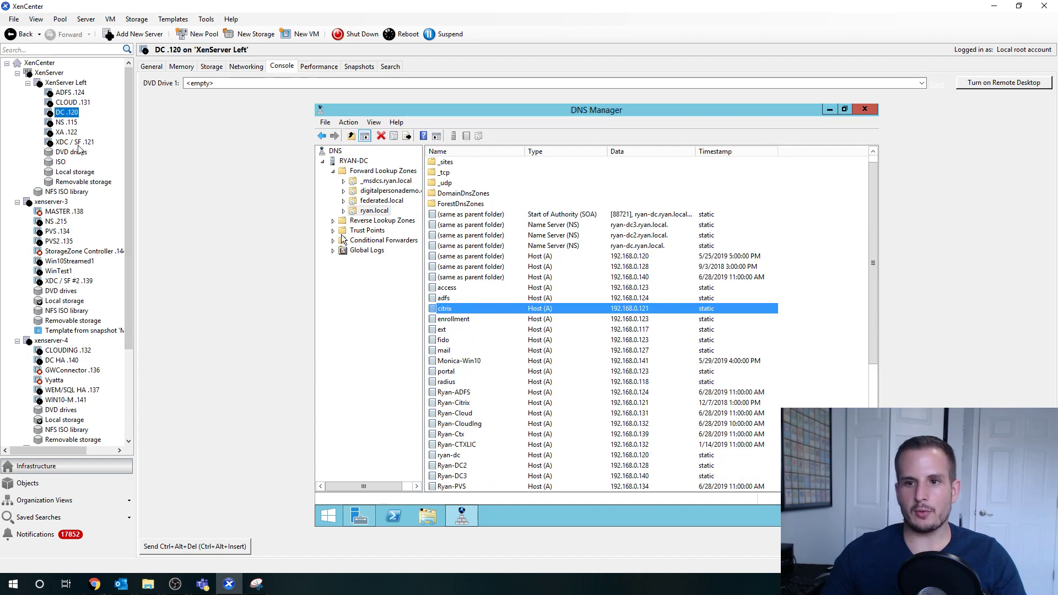
right_click(460, 312)
click(487, 319)
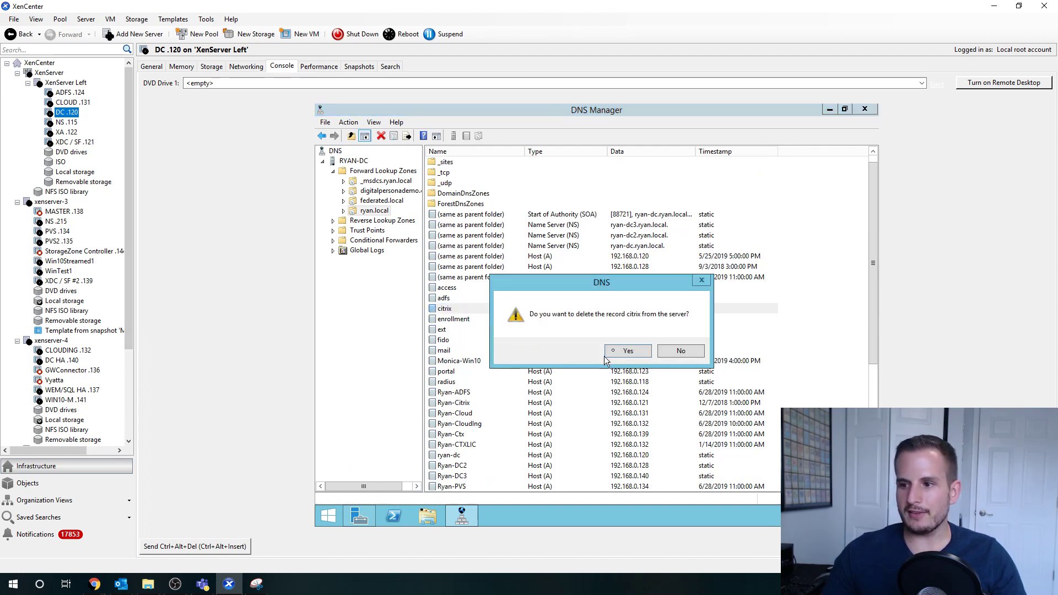
click(616, 353)
Add a new host (A) record named citrix with IP address 192.168.0.171 to the ryan.local zone.
scroll(644, 372, down, 6)
right_click(656, 487)
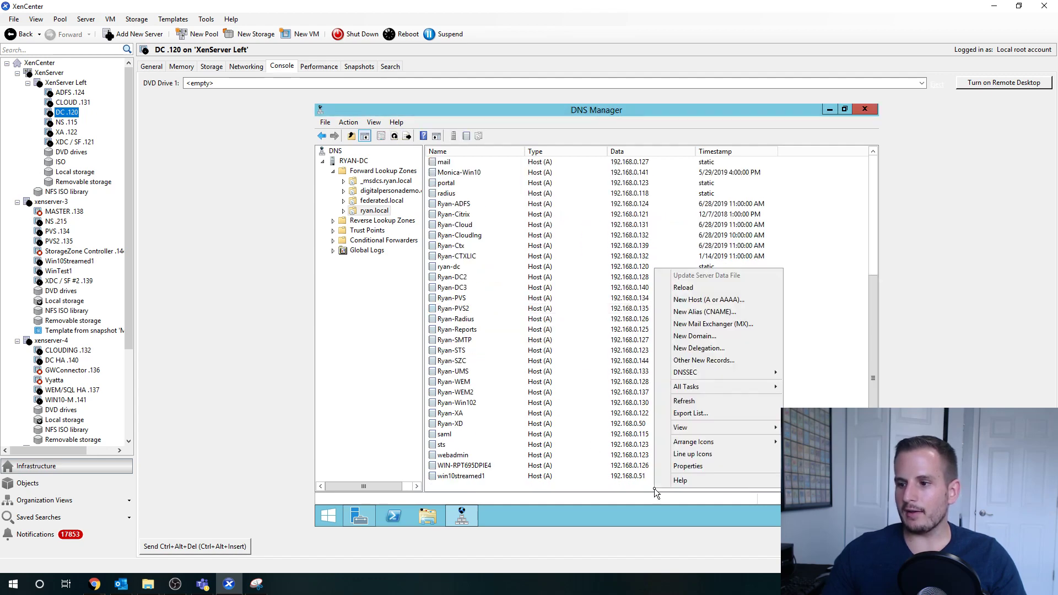
click(700, 301)
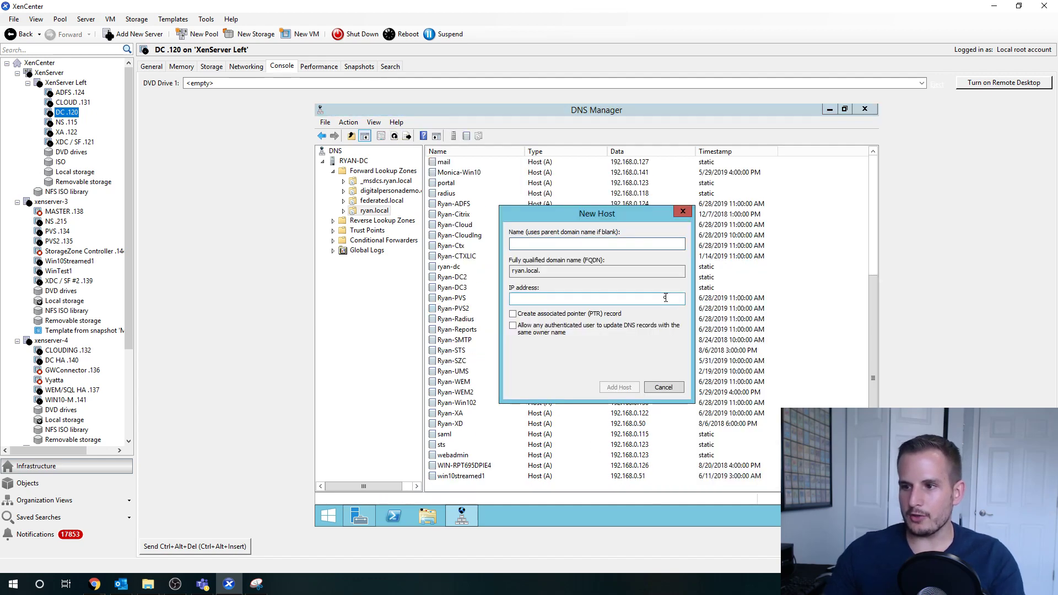
text(citrix)
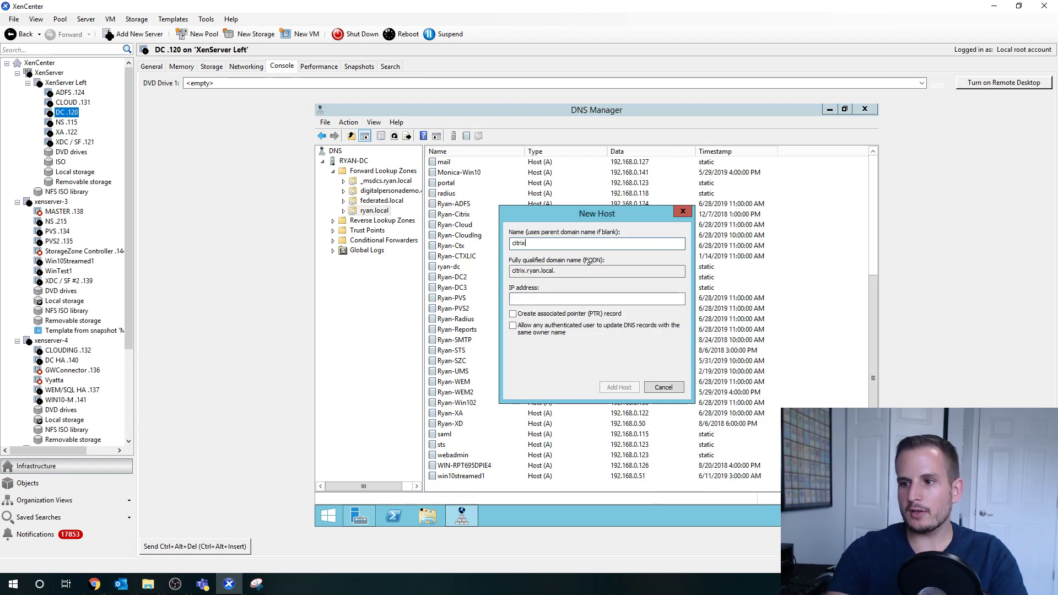
key(Tab)
text(192)
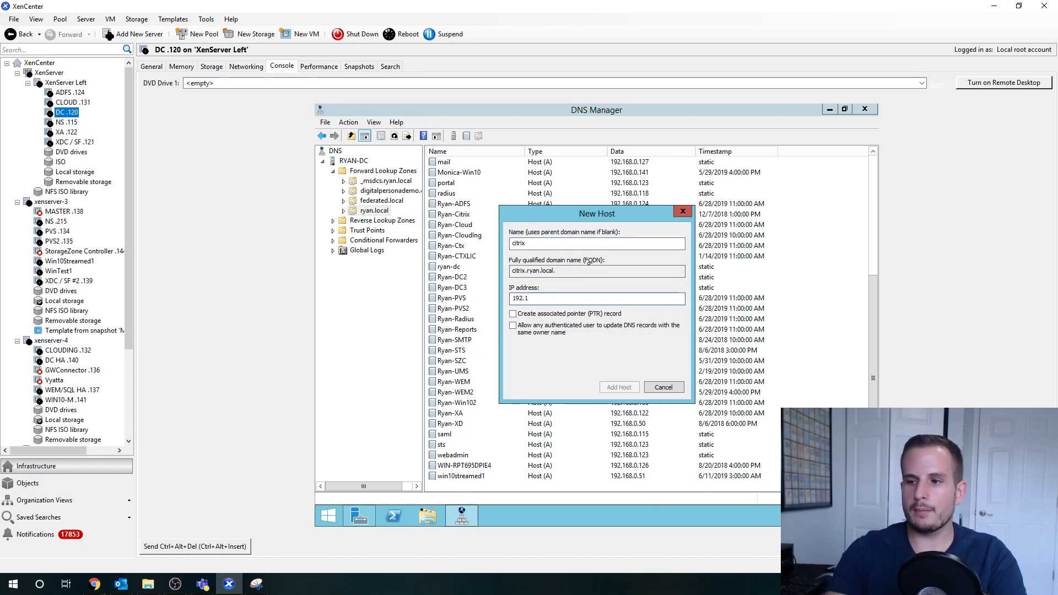
text(.168.0.171)
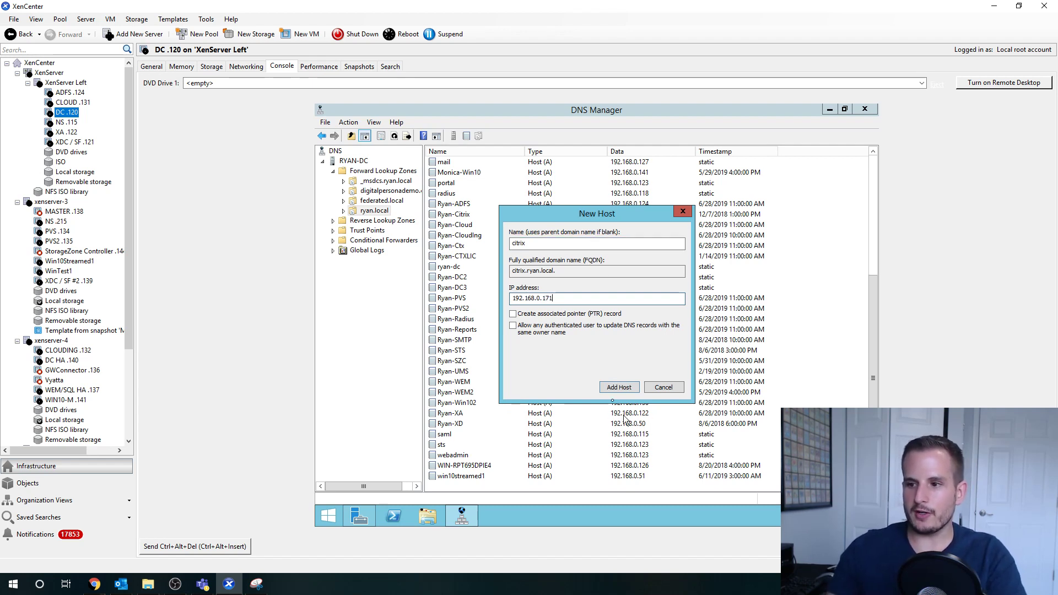
click(621, 387)
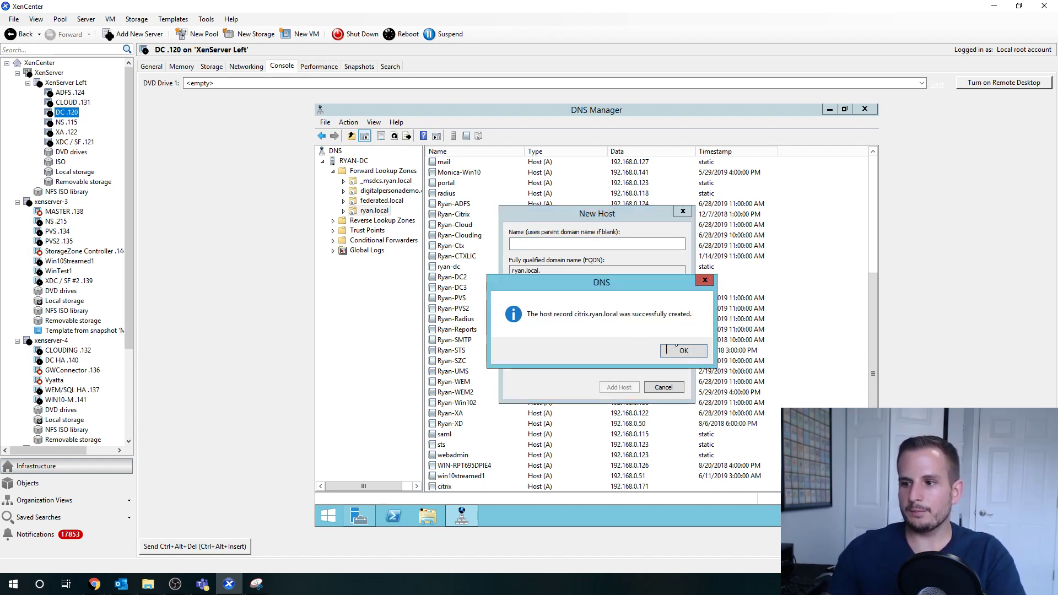
click(668, 347)
click(668, 387)
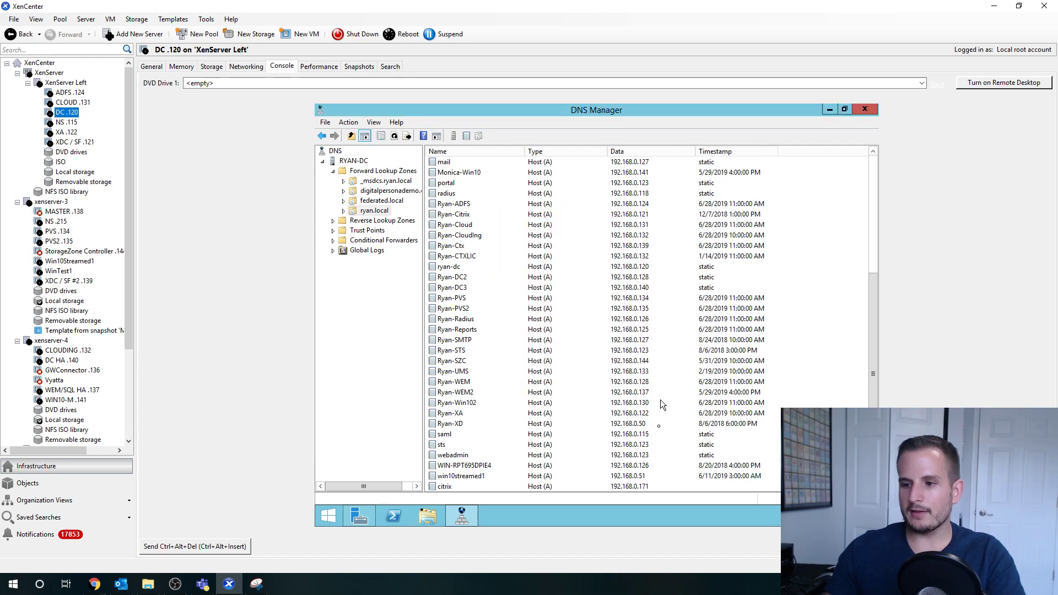
click(648, 485)
Return to the XDC / SF .121 machine, open a command prompt and flush the DNS cache with ipconfig /flushdns.
click(84, 142)
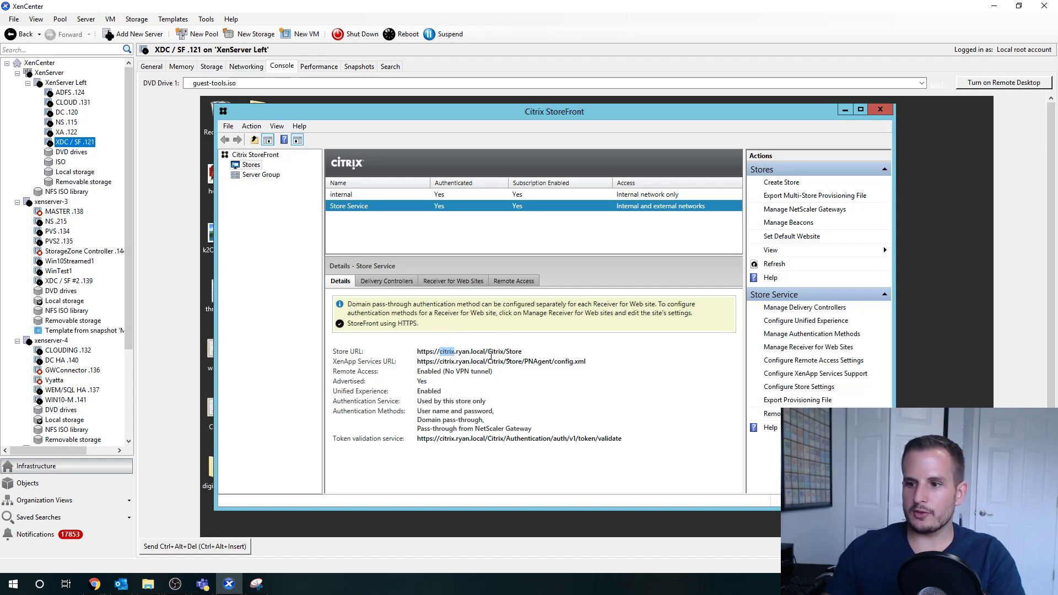
click(442, 354)
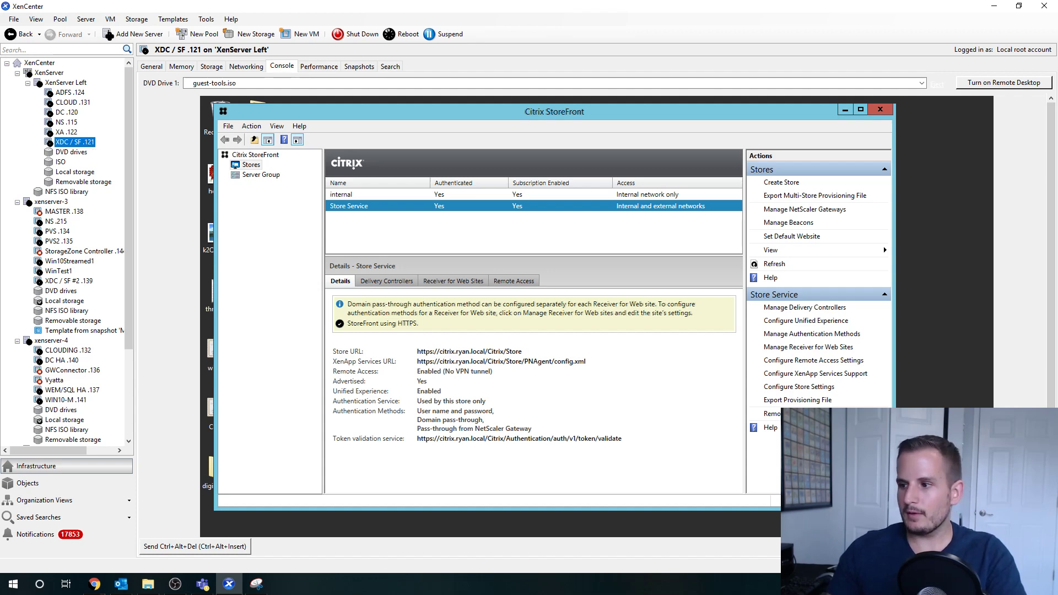
drag(1050, 427, 1050, 479)
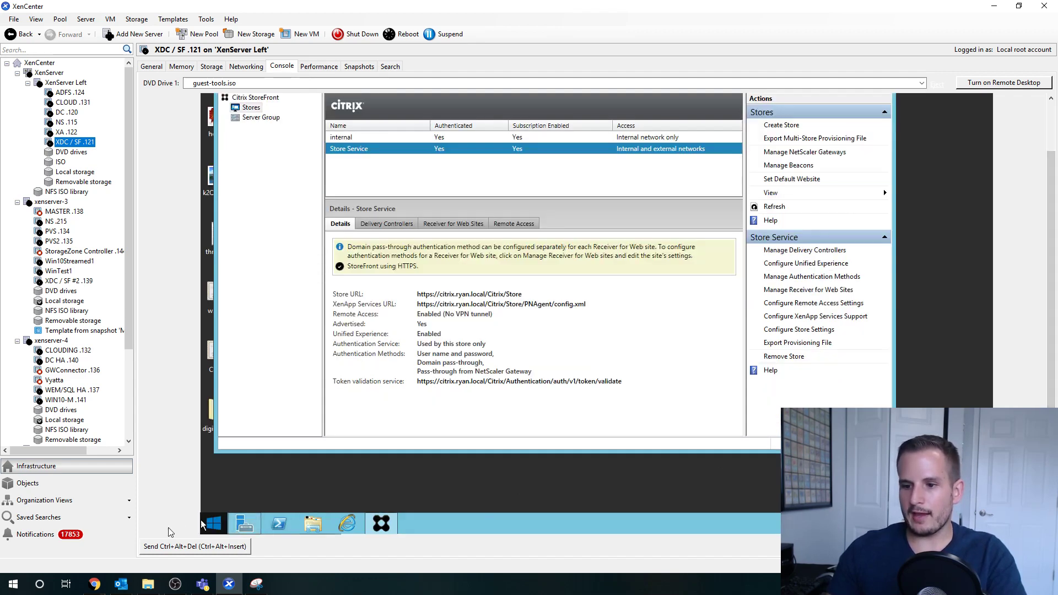
click(214, 522)
text(cmd)
key(Return)
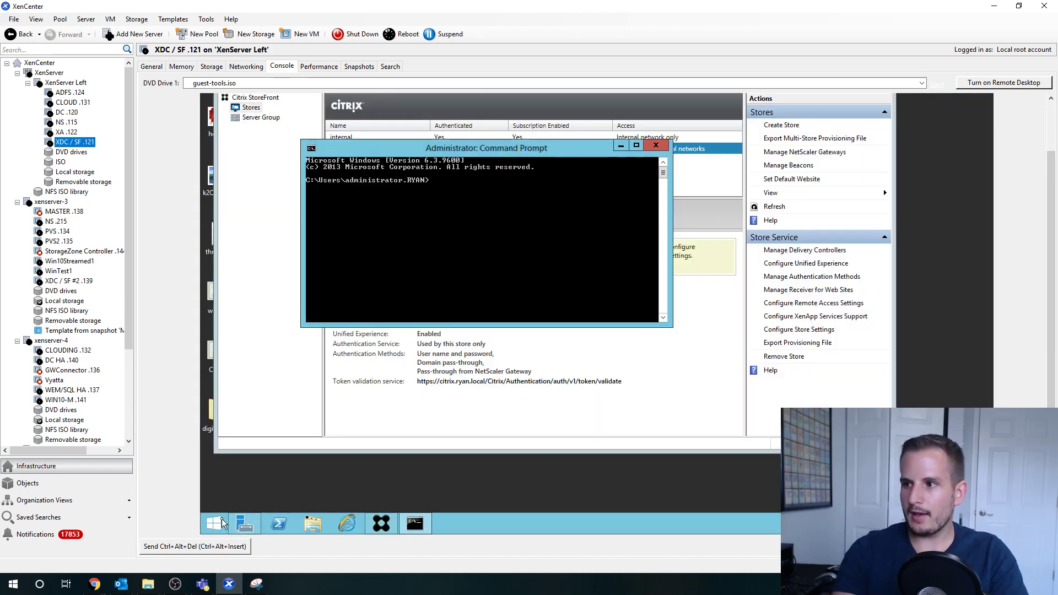
text(ipcon)
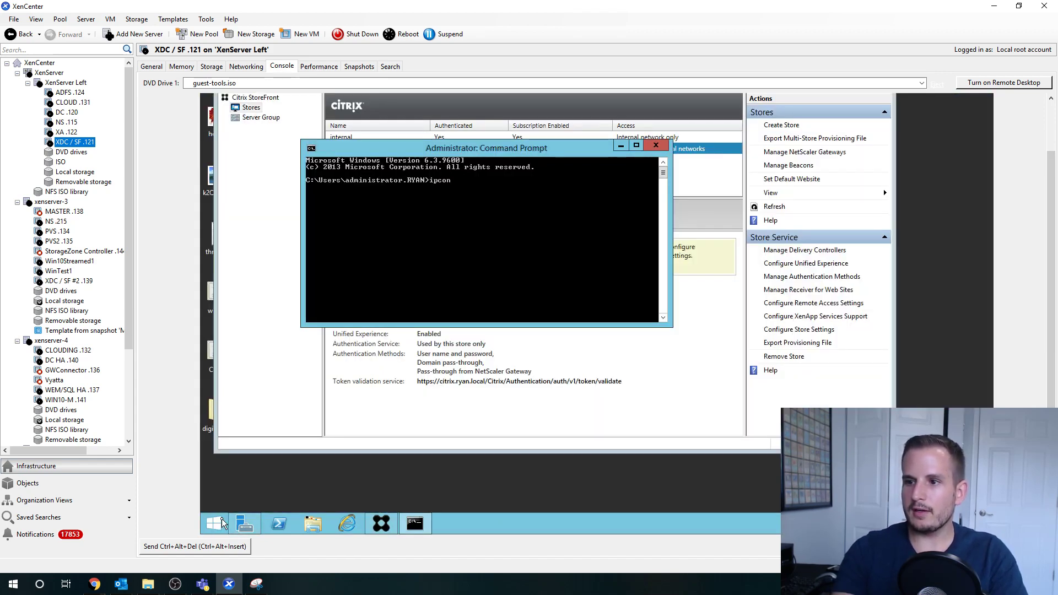
text(fig /flushdns)
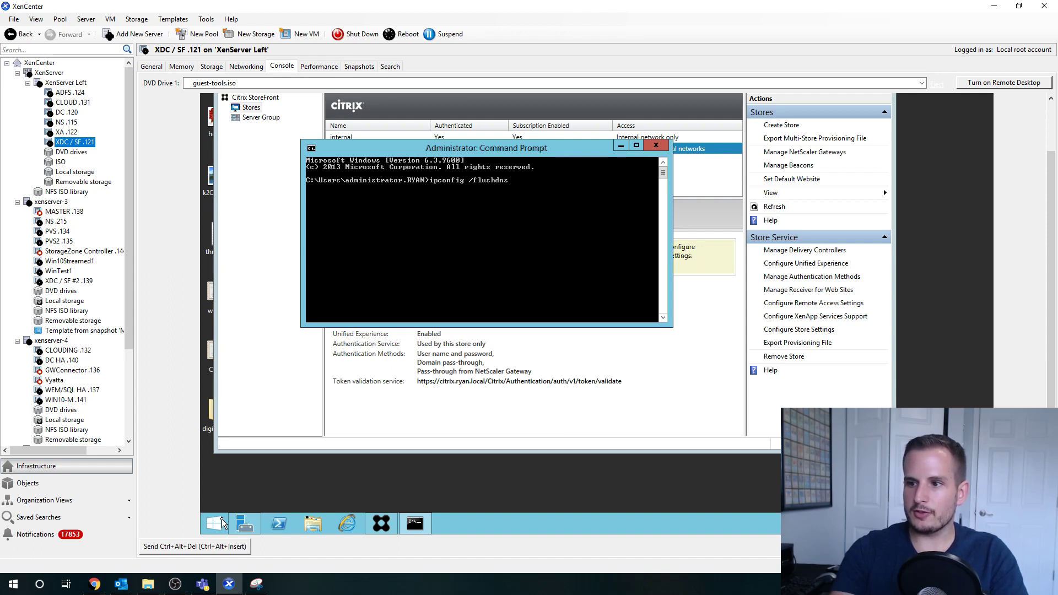
key(Return)
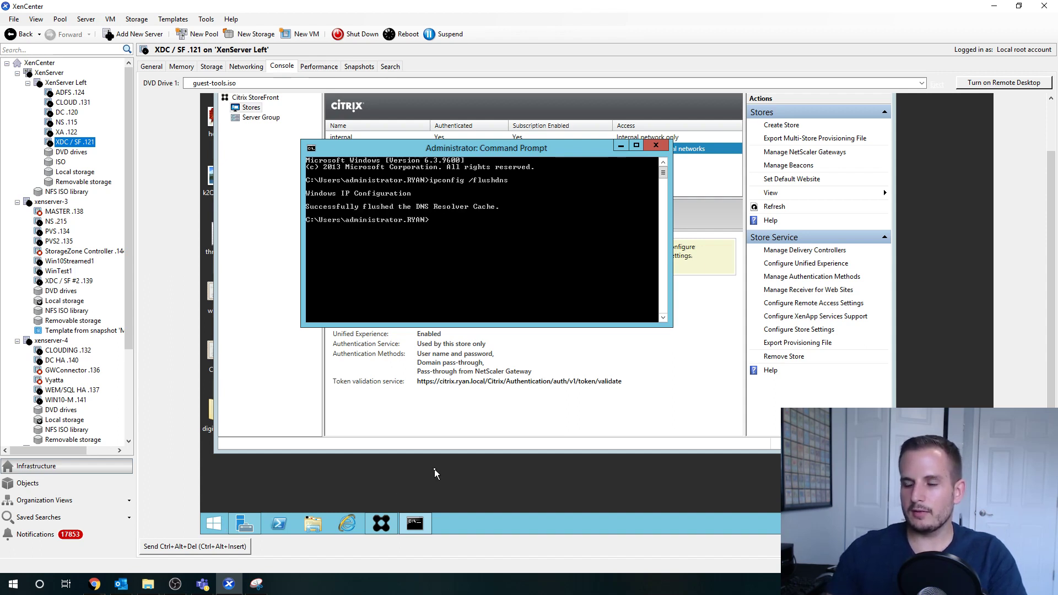
Try to renew the server's IP configuration with ipconfig /renew.
key(Up)
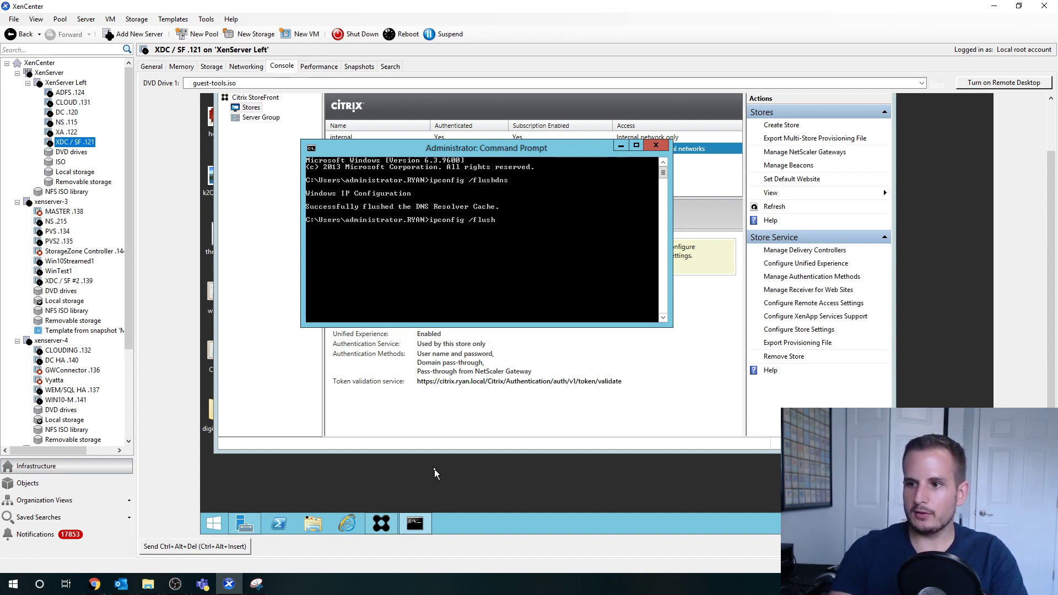
text(renew)
key(Return)
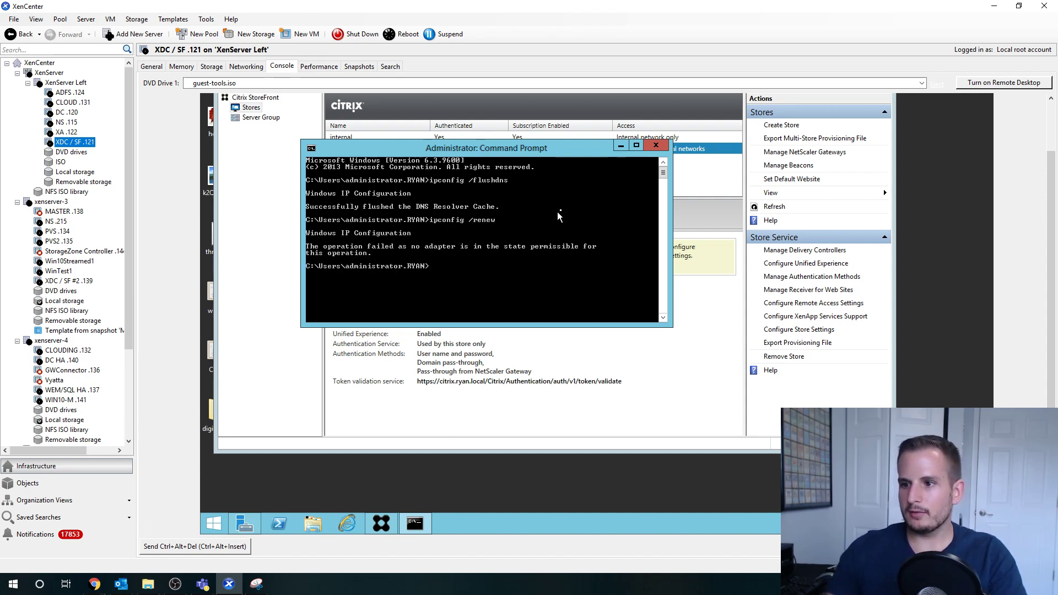
click(347, 524)
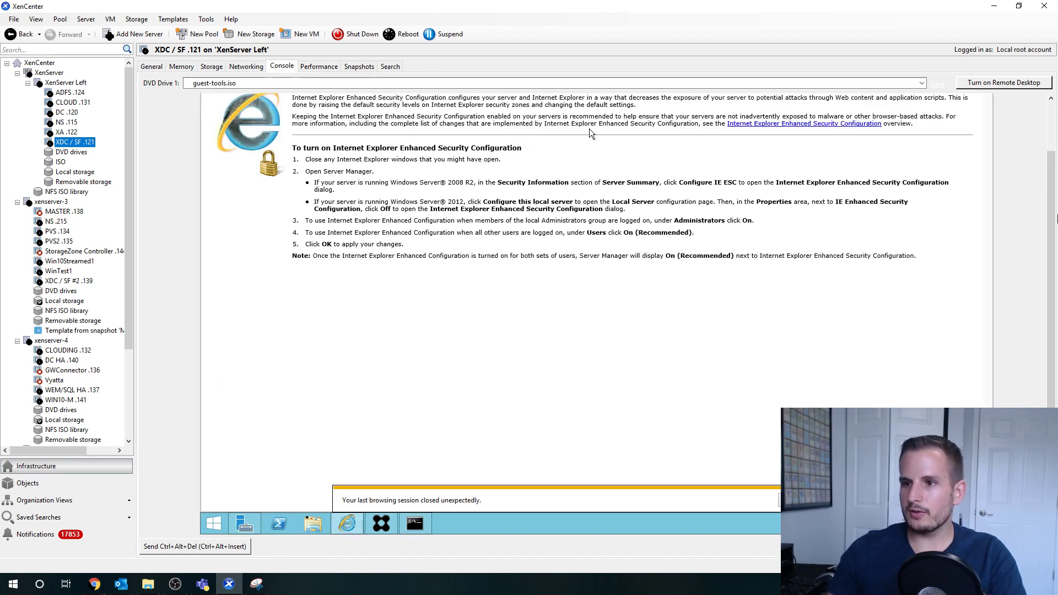
click(355, 116)
text(h)
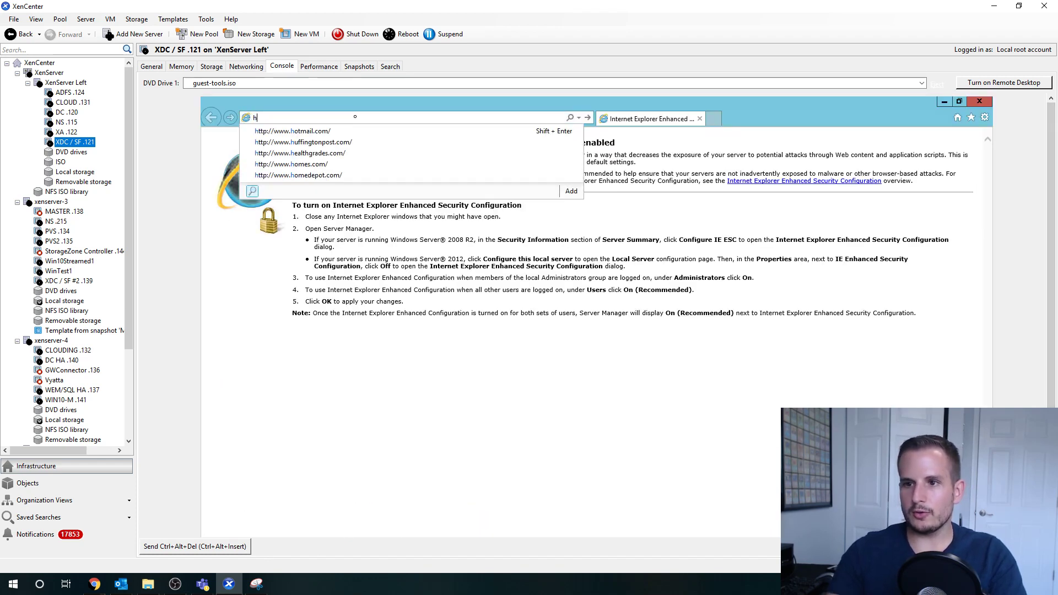
text(ttps://citrix.ryan.local/)
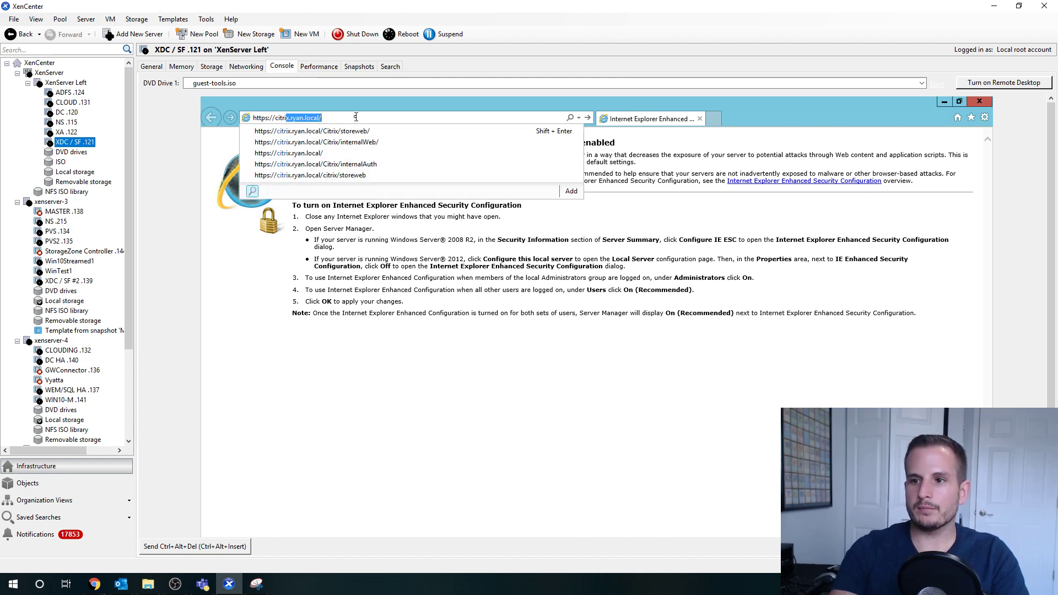
click(354, 129)
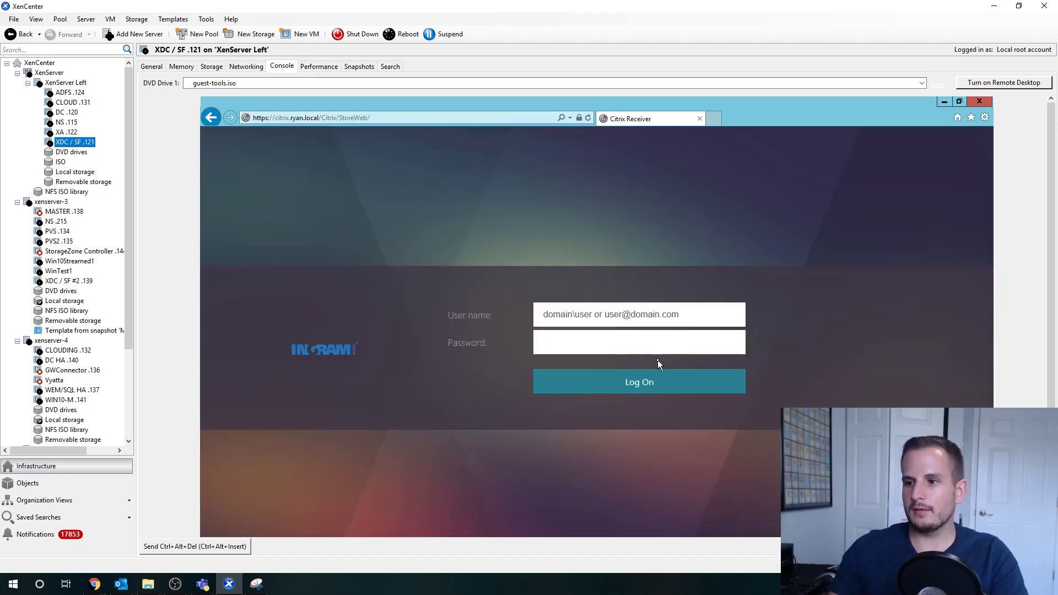
Log on to the StoreFront site with the domain user name and account password.
text(r)
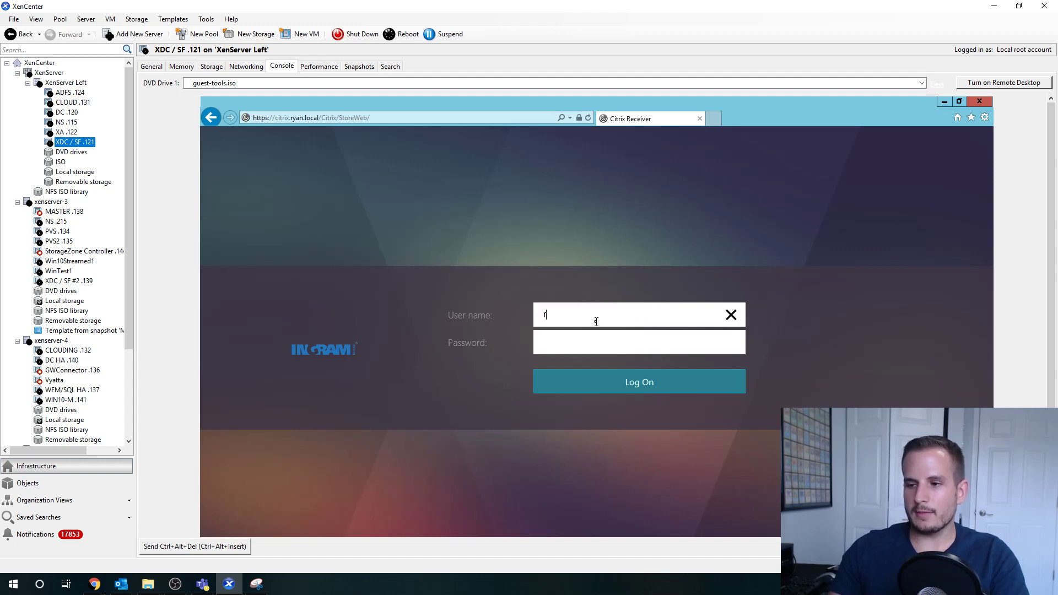
text(yanyan\ry)
key(Tab)
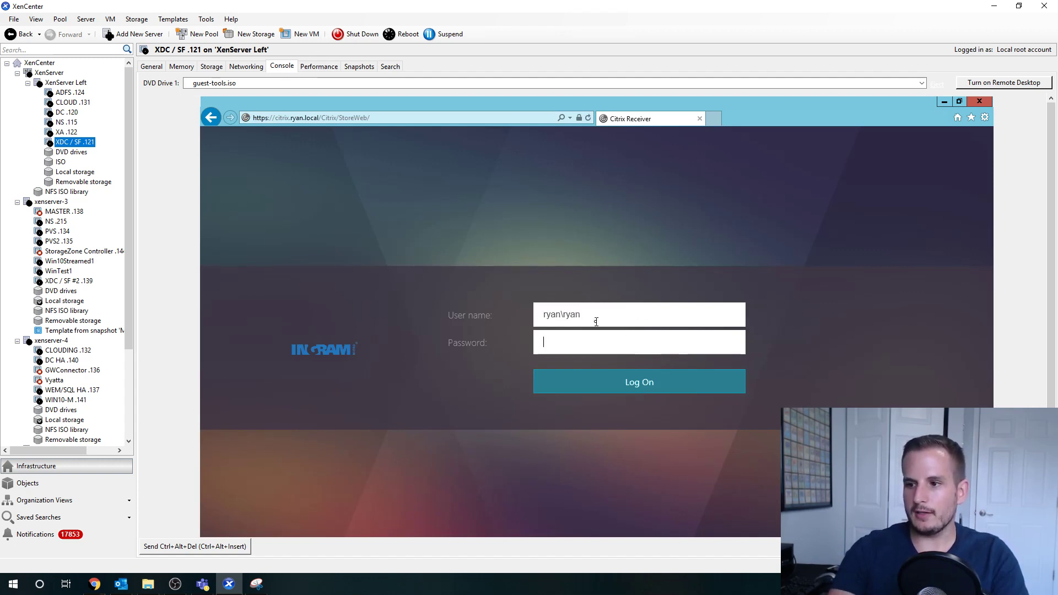
text(•••••••••)
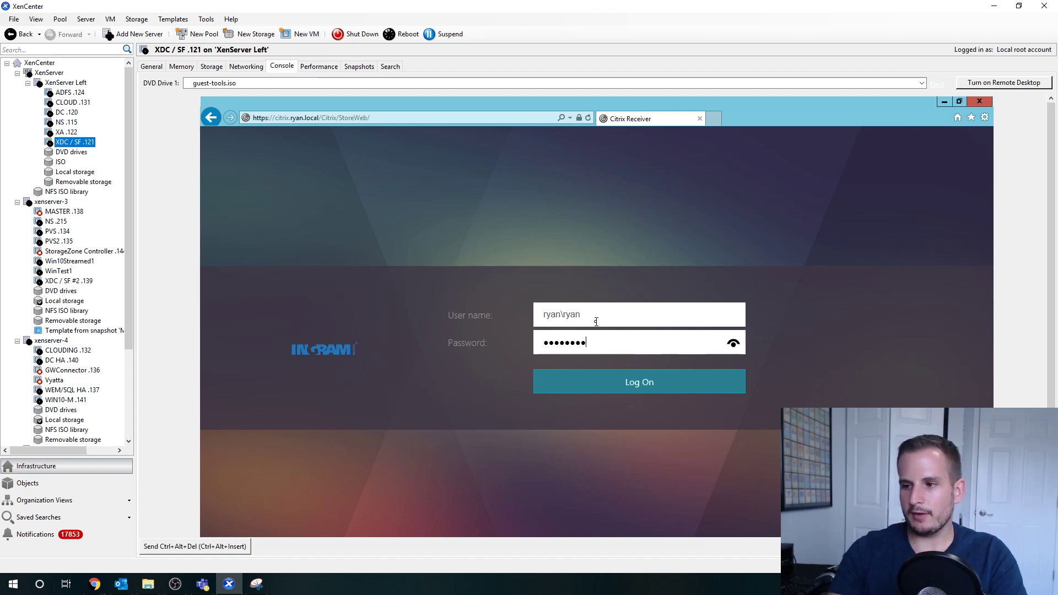
key(Return)
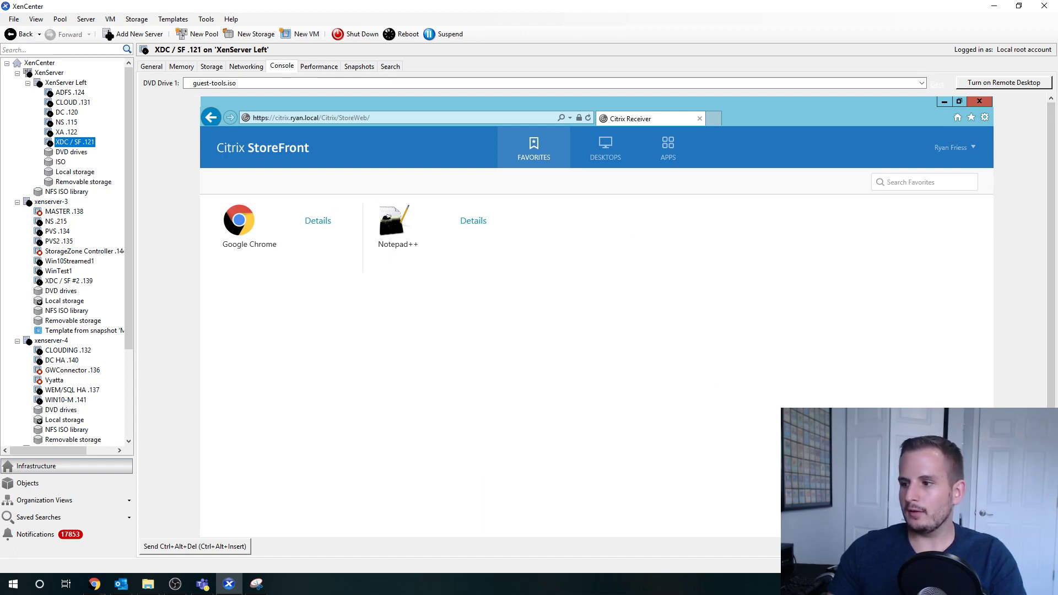
Ping citrix from the StoreFront server's command prompt to check which IP address the name resolves to.
drag(1051, 429, 1050, 480)
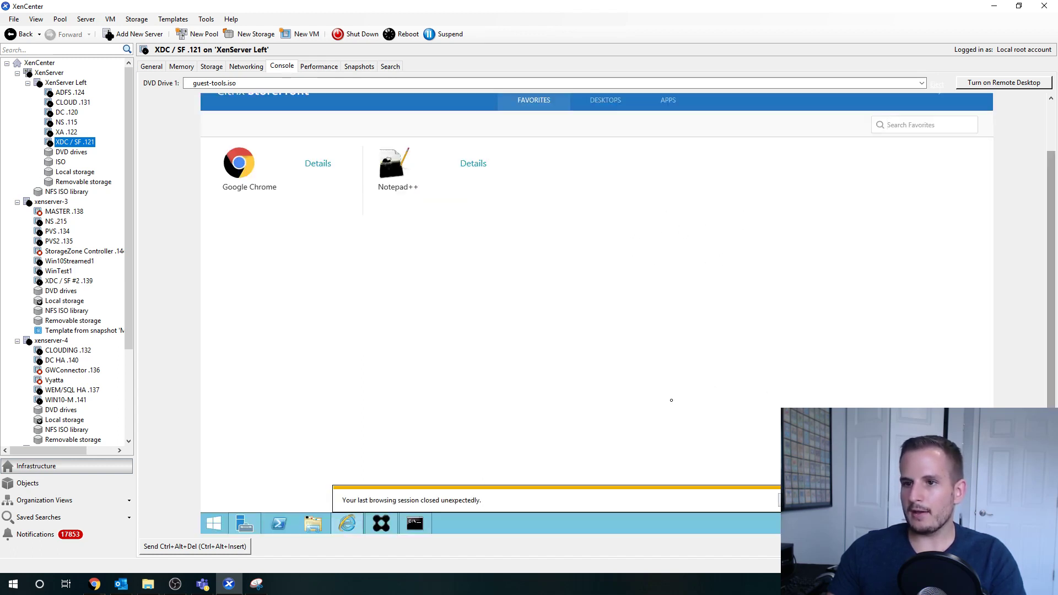
click(422, 529)
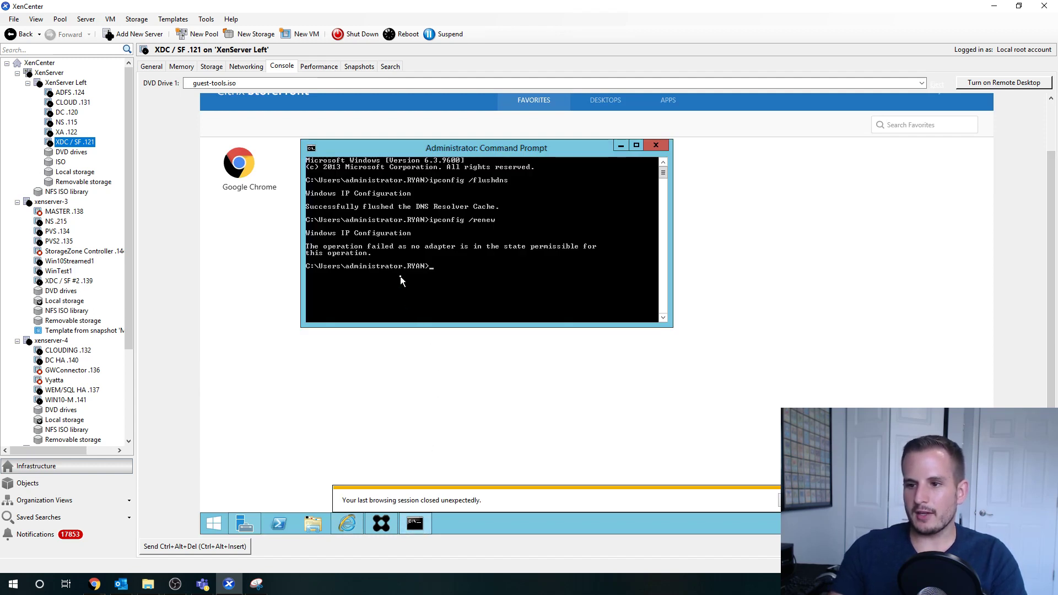
text(ping citrix)
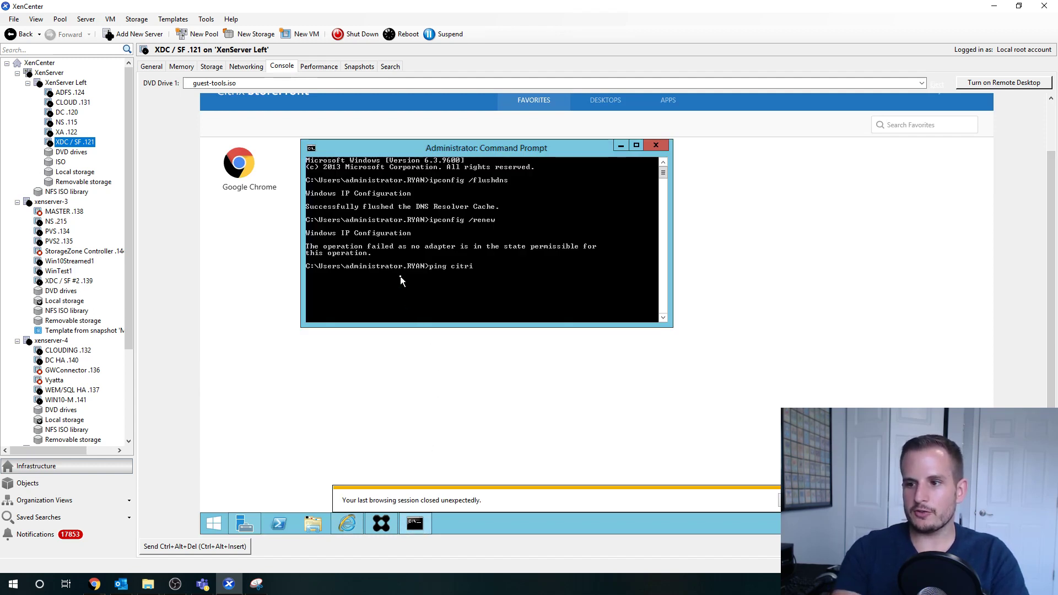
key(Return)
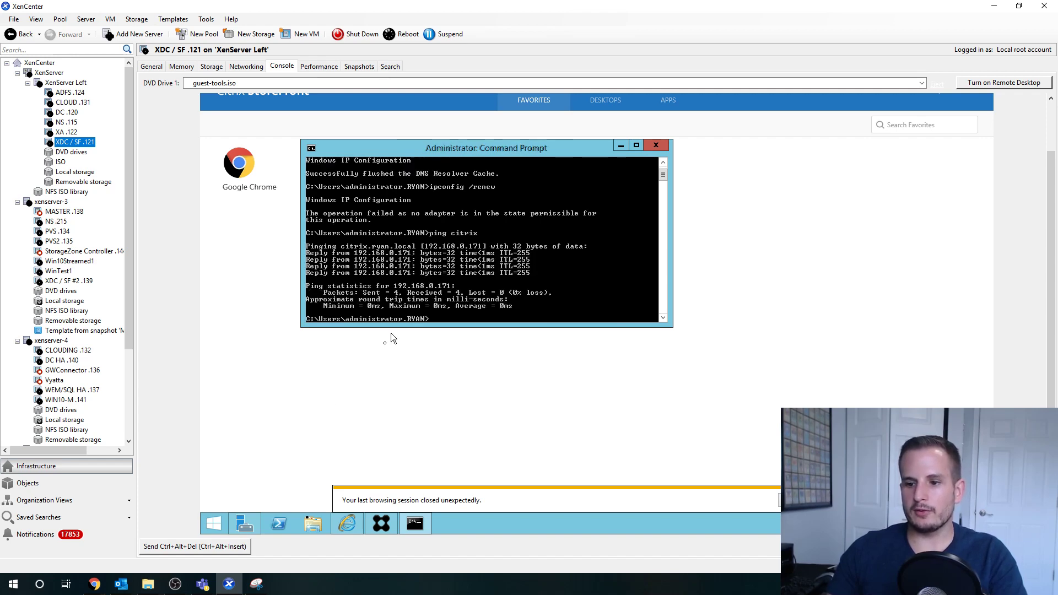
Switch to the Citrix ADC configuration page in Chrome to view the StoreFront-LB virtual server.
mouse_move(95, 584)
click(175, 539)
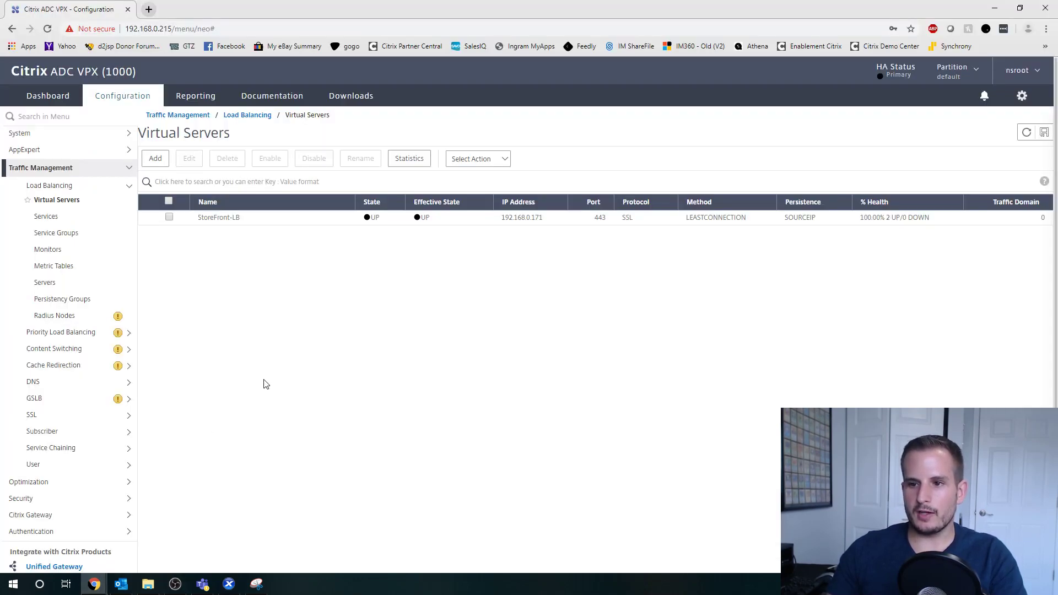